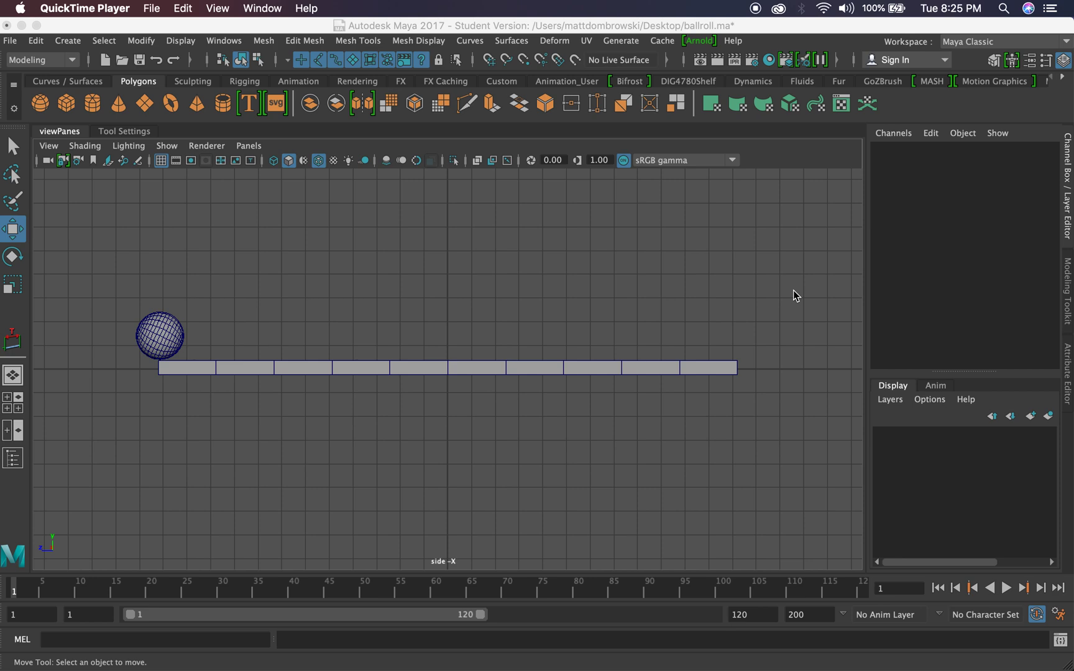
Check the plank's length, then key the ball's Translate Z at frame 1
{"action": "left_click", "coordinate": [160, 336]}
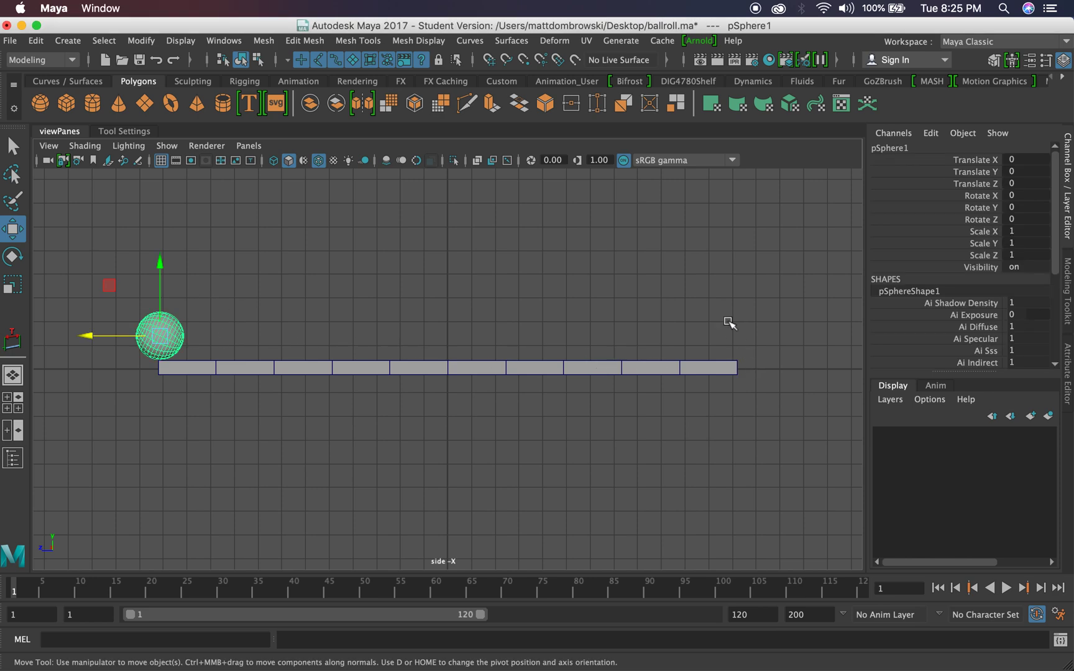
{"action": "left_click_drag", "start_coordinate": [721, 308], "coordinate": [749, 483]}
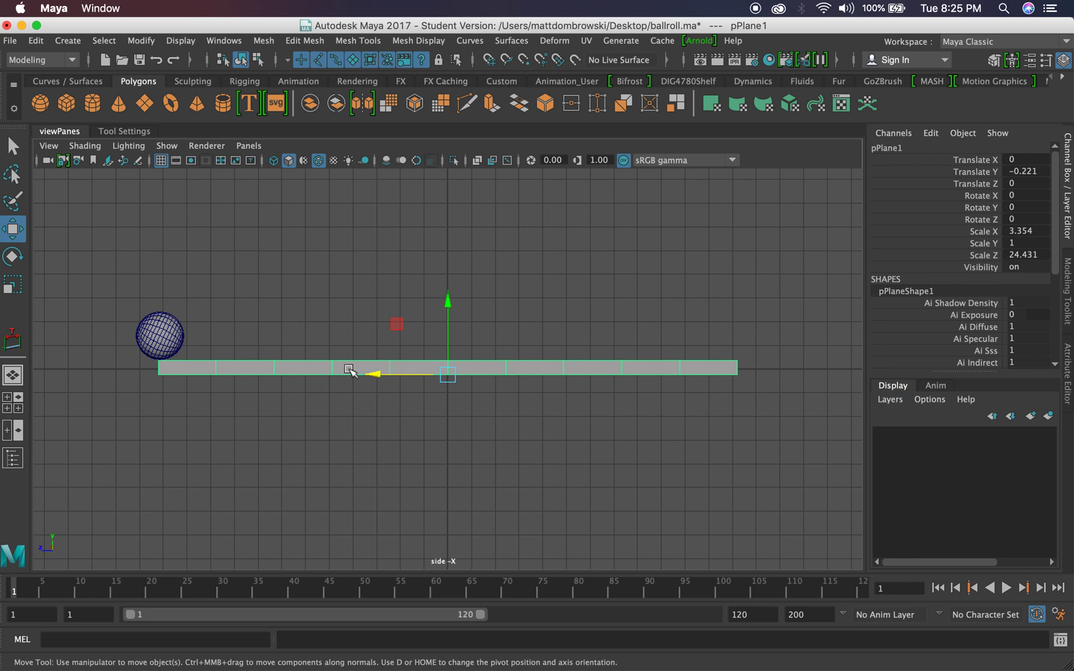
{"action": "left_click", "coordinate": [160, 330]}
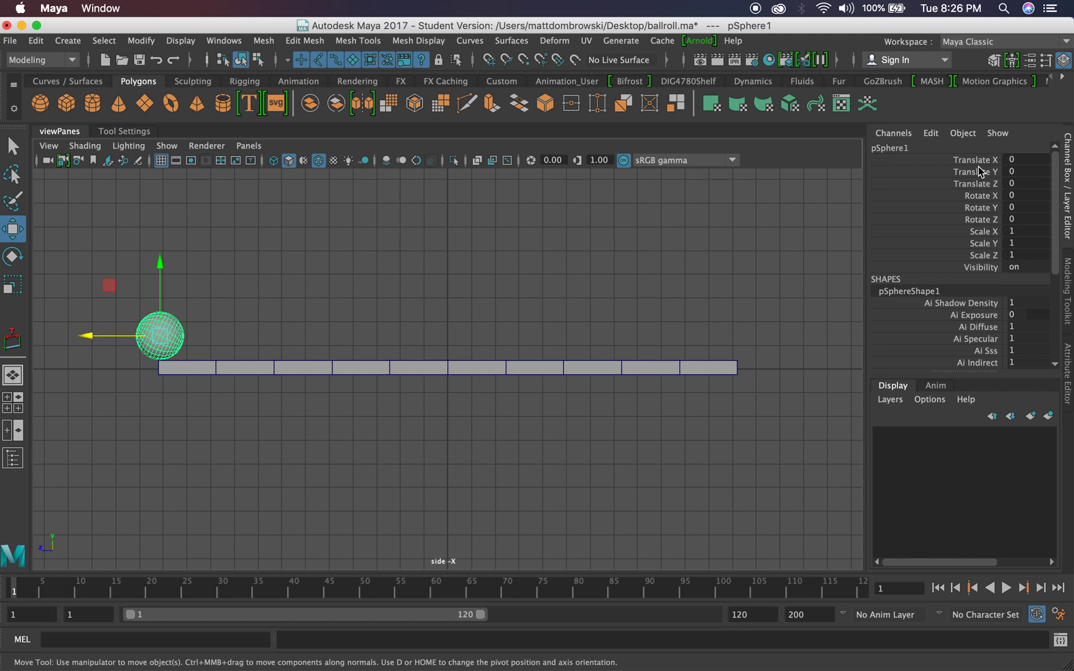
{"action": "left_click", "coordinate": [975, 185]}
{"action": "right_click", "coordinate": [975, 186]}
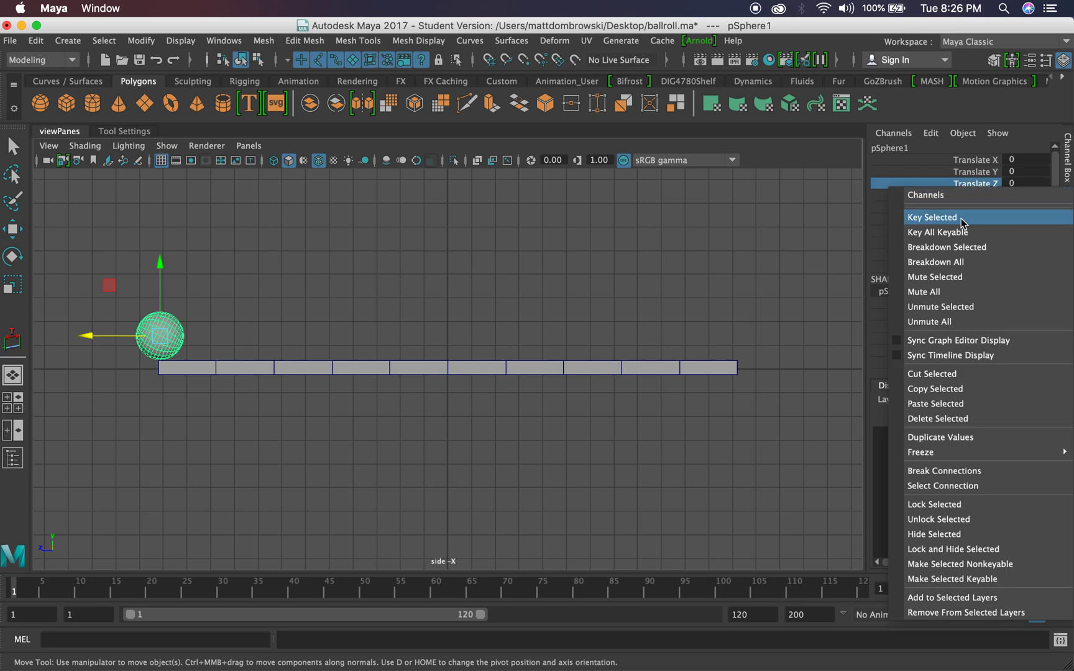
{"action": "left_click", "coordinate": [914, 215]}
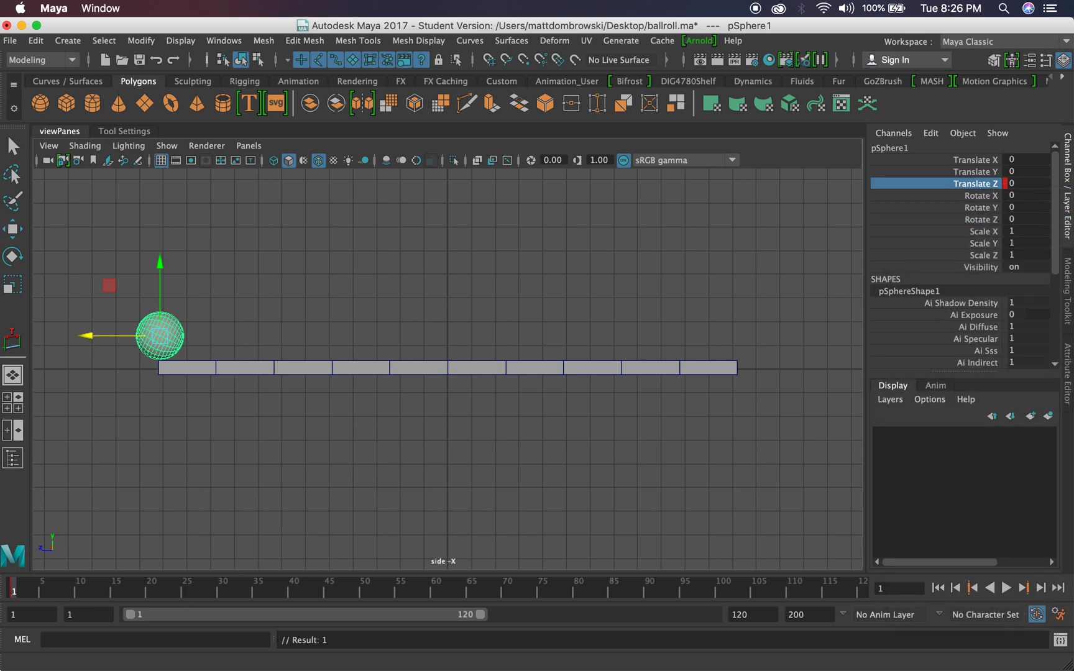
Move the ball to the plank's right end at frame 75 and key it (Translate Z -24.373)
{"action": "key", "text": "alt+v"}
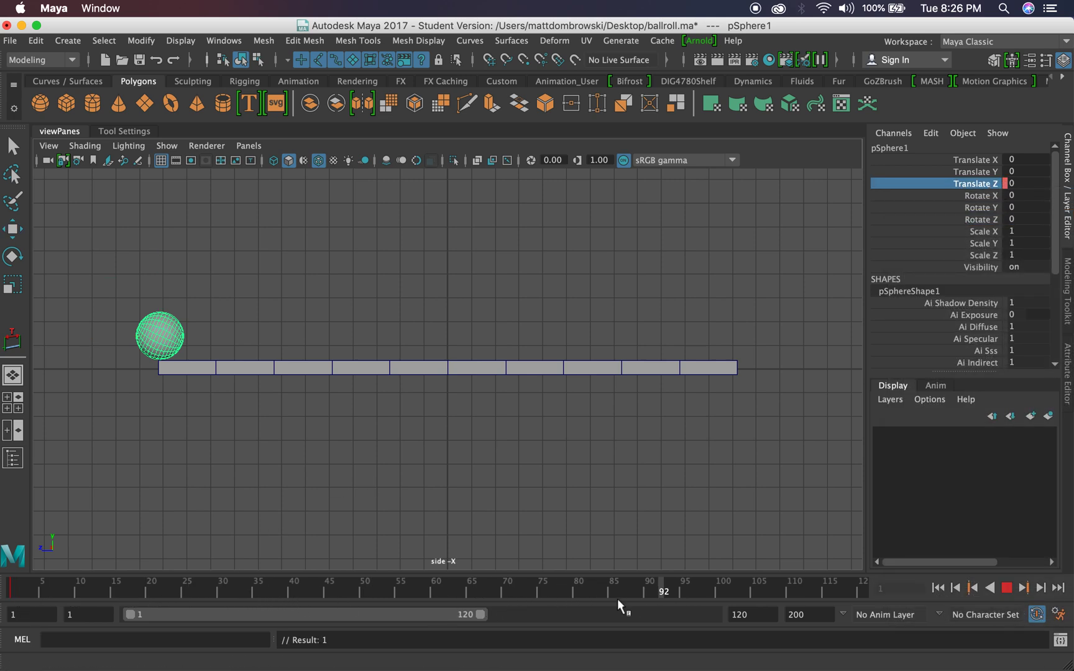
{"action": "left_click", "coordinate": [540, 594]}
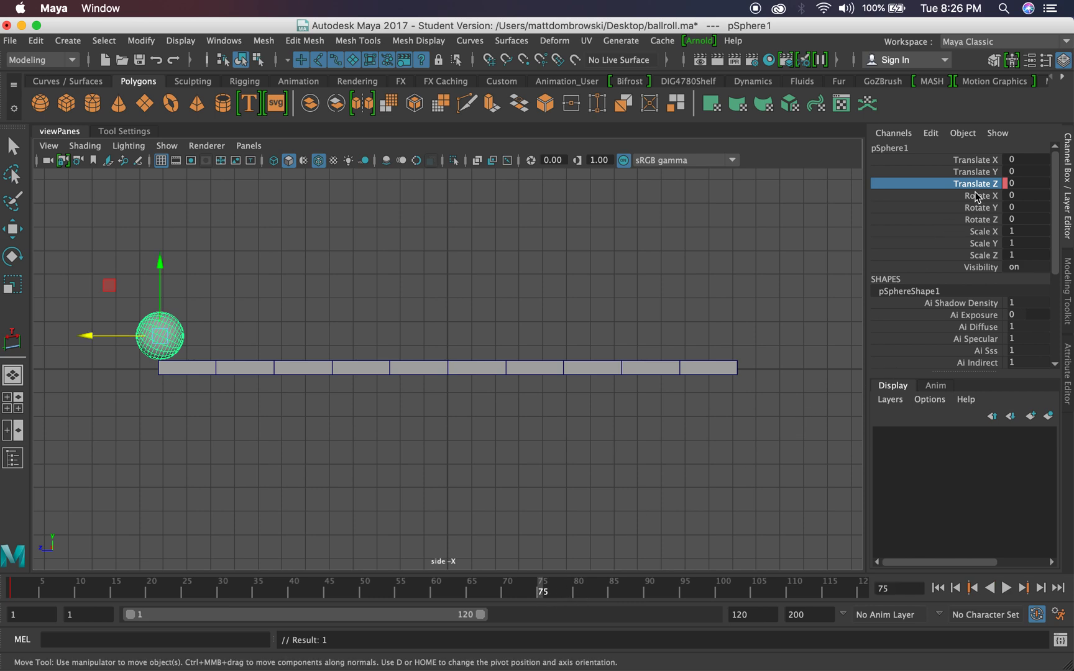
{"action": "left_click_drag", "start_coordinate": [85, 335], "coordinate": [660, 336]}
{"action": "key", "text": "s"}
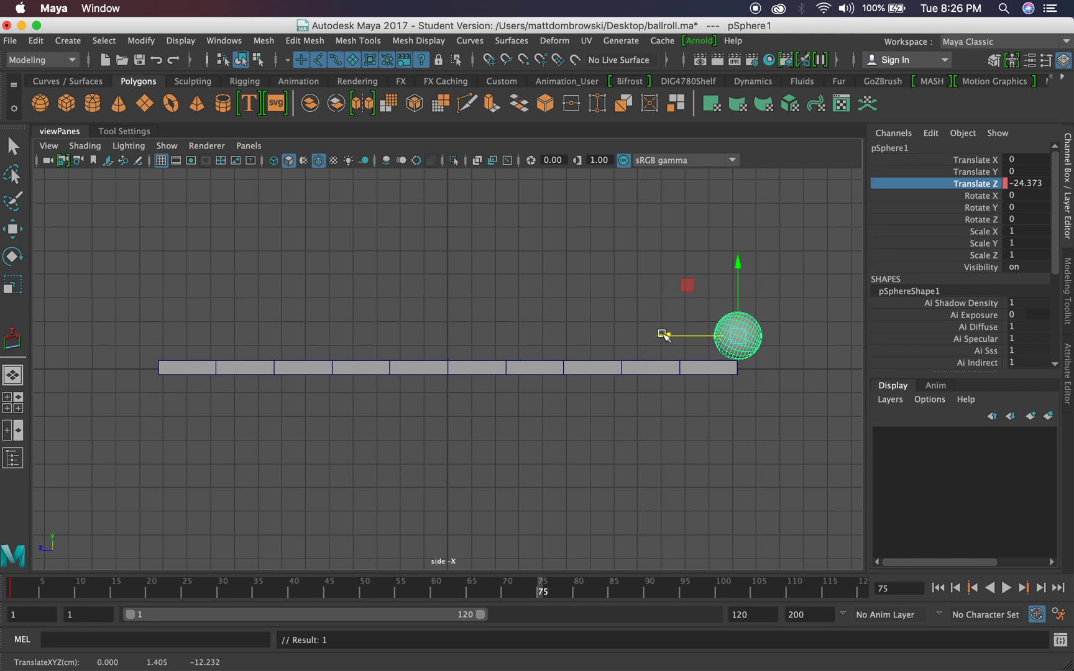
{"action": "right_click", "coordinate": [967, 189]}
{"action": "left_click", "coordinate": [937, 196]}
Set the playback end time to 75 and replay the slide from frame 1
{"action": "key", "text": "alt+v"}
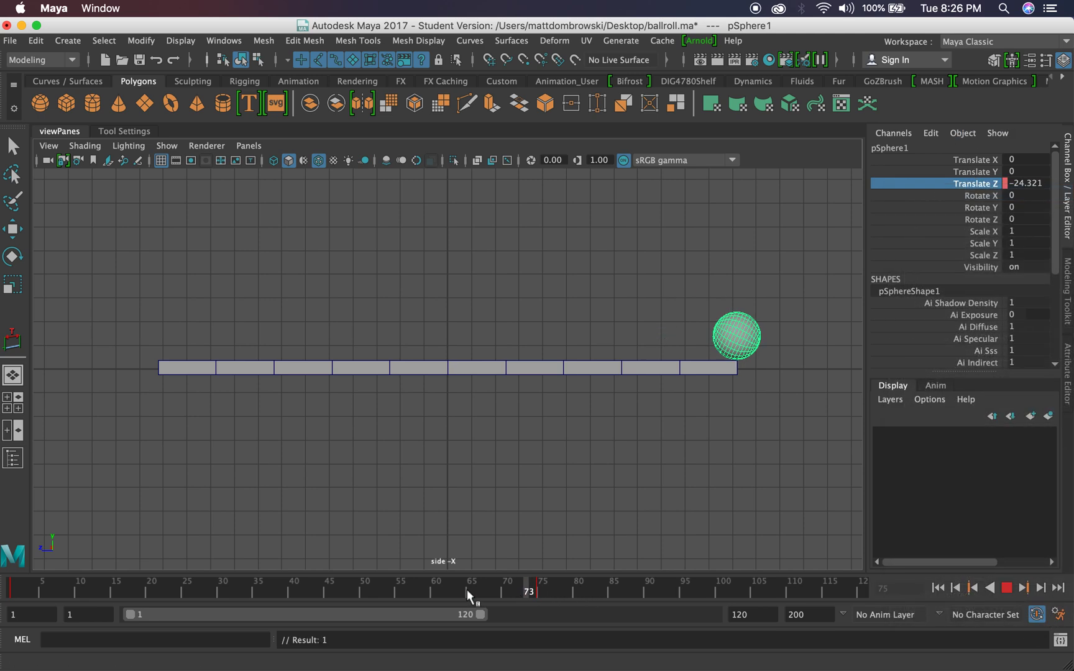
{"action": "left_click", "coordinate": [539, 588]}
{"action": "double_click", "coordinate": [777, 614]}
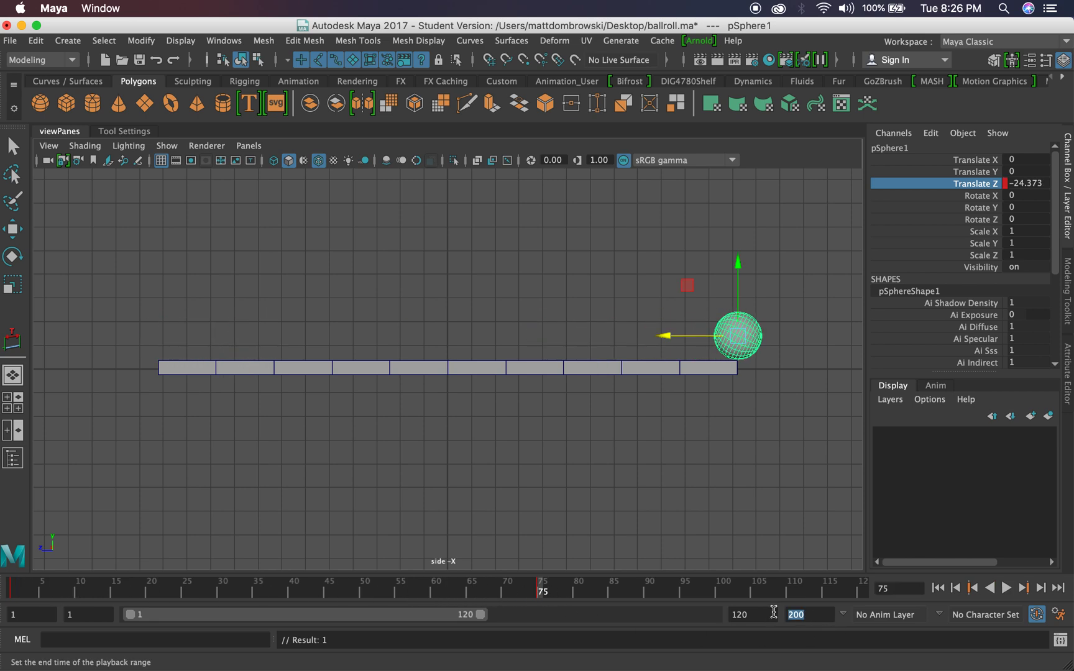
{"action": "type", "text": "75"}
{"action": "key", "text": "Return"}
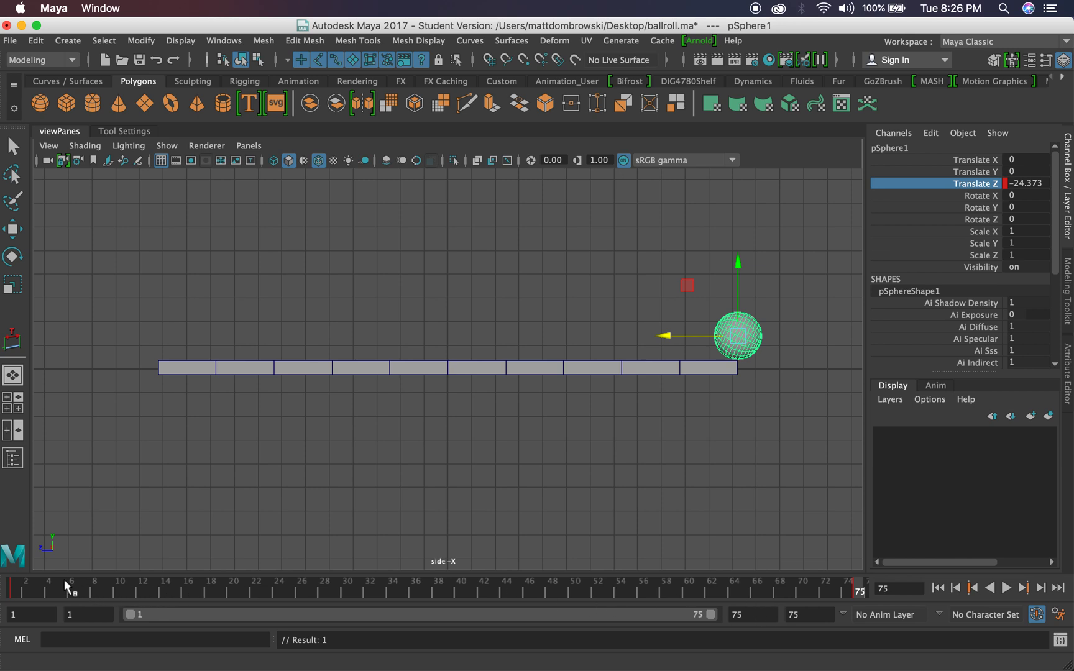
{"action": "key", "text": "alt+v"}
{"action": "key", "text": "alt+v"}
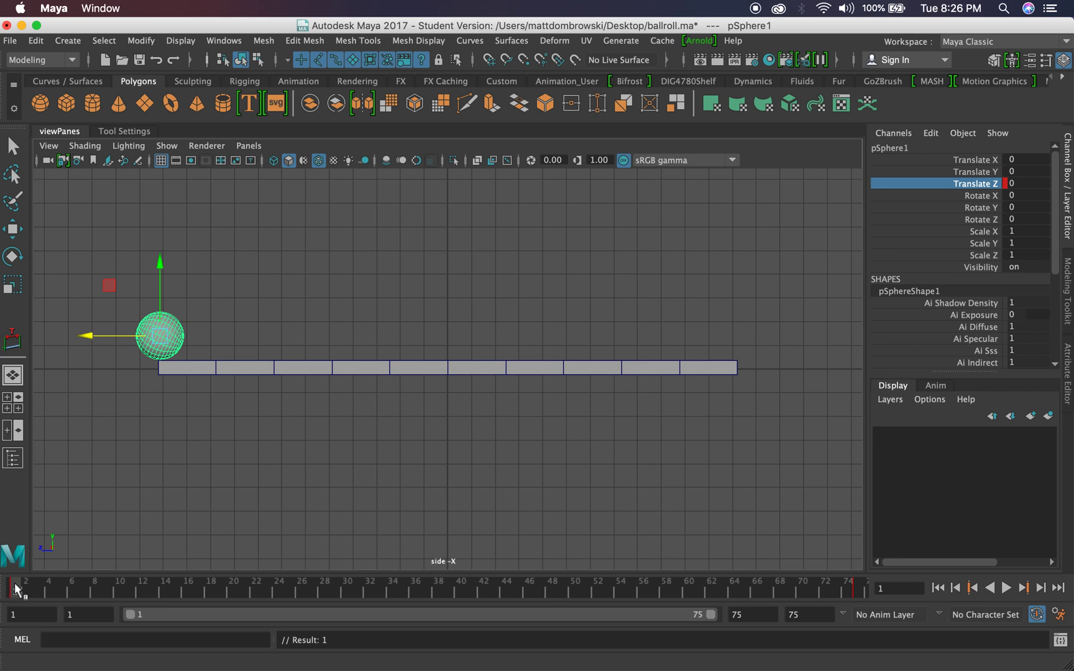
Key the ball's Rotate X at -45 on frame 2
{"action": "left_click", "coordinate": [15, 588]}
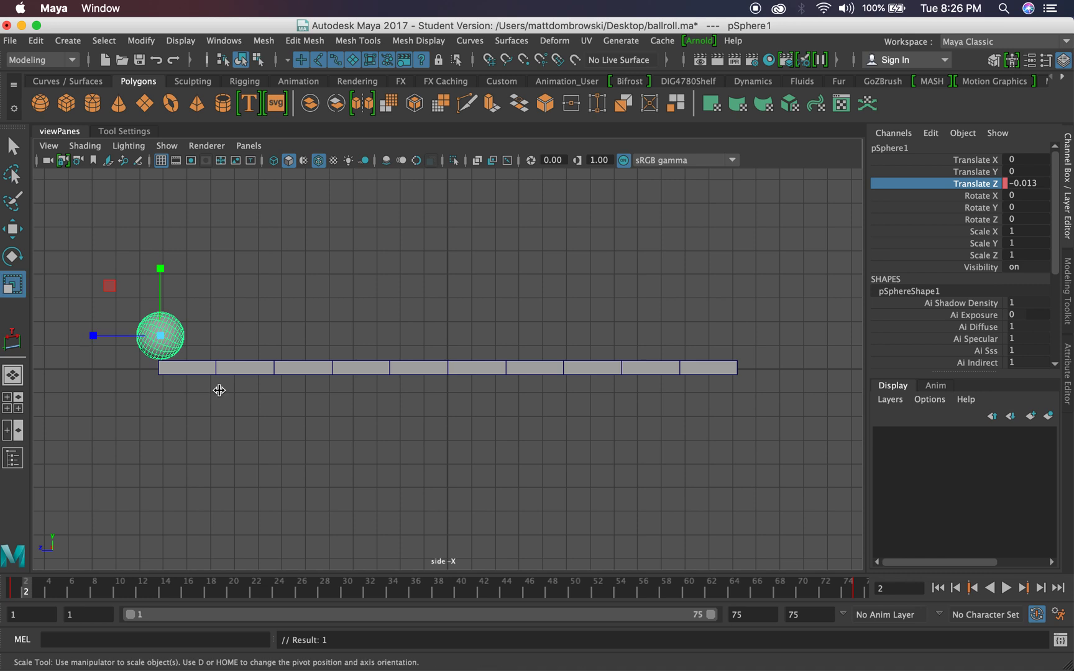
{"action": "key", "text": "e"}
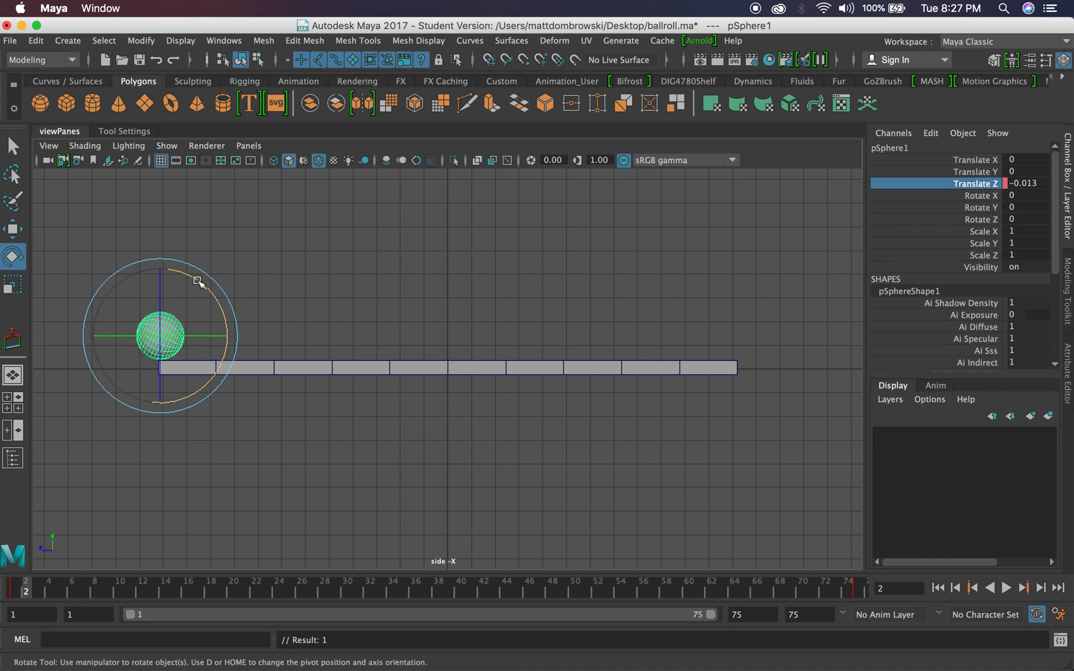
{"action": "left_click", "coordinate": [221, 359]}
{"action": "left_click_drag", "start_coordinate": [179, 269], "coordinate": [214, 306]}
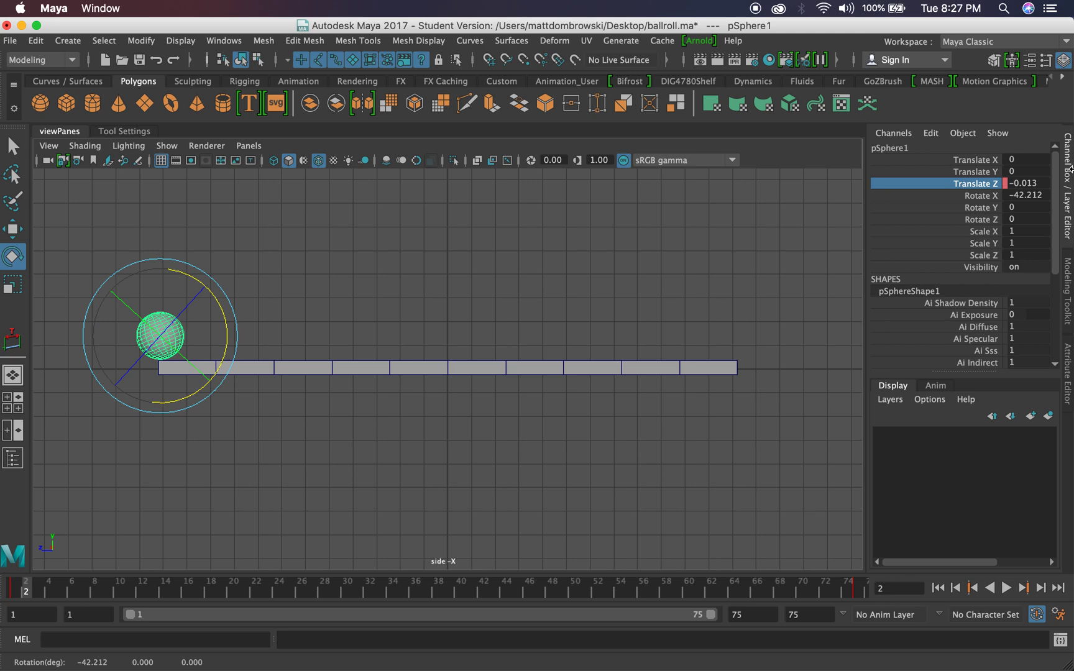
{"action": "left_click", "coordinate": [1032, 195]}
{"action": "type", "text": "-"}
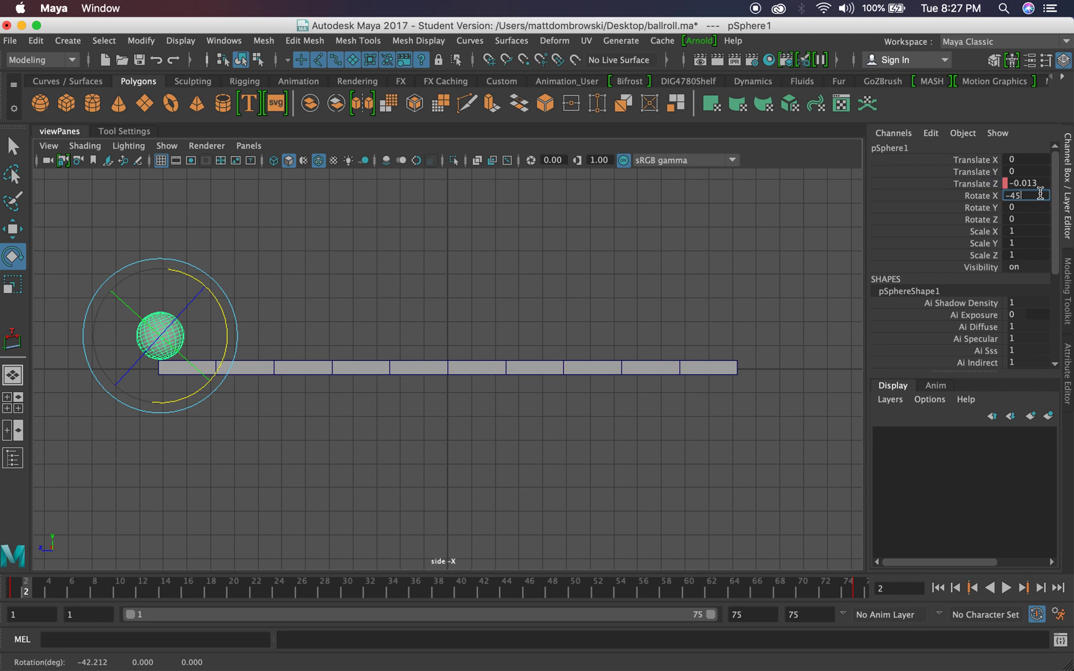
{"action": "type", "text": "45"}
{"action": "key", "text": "Return"}
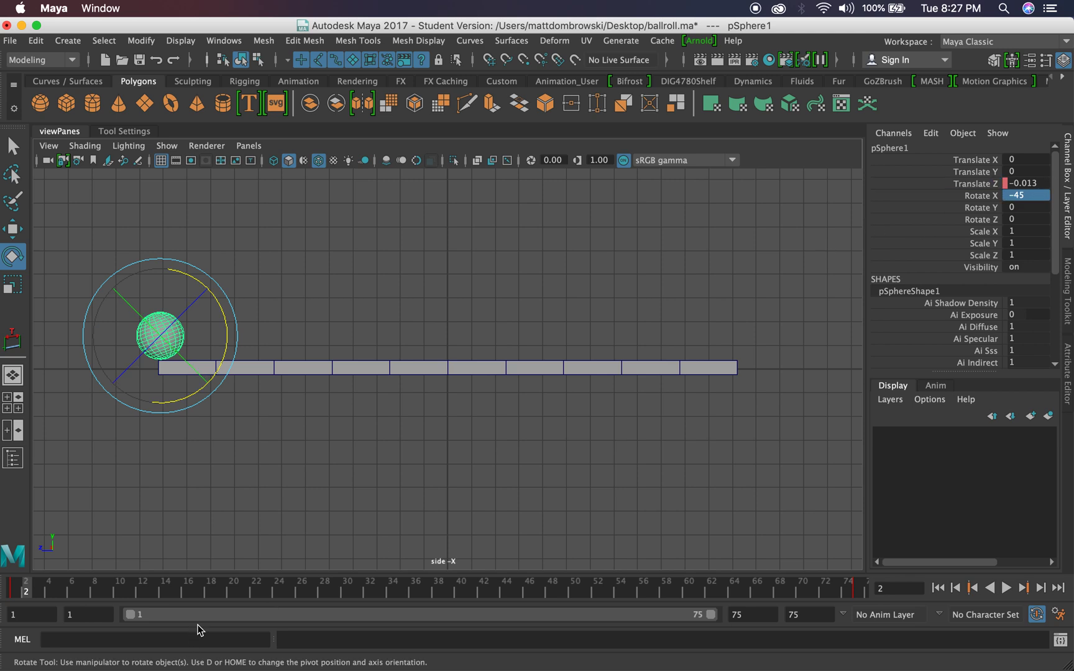
{"action": "right_click", "coordinate": [971, 198]}
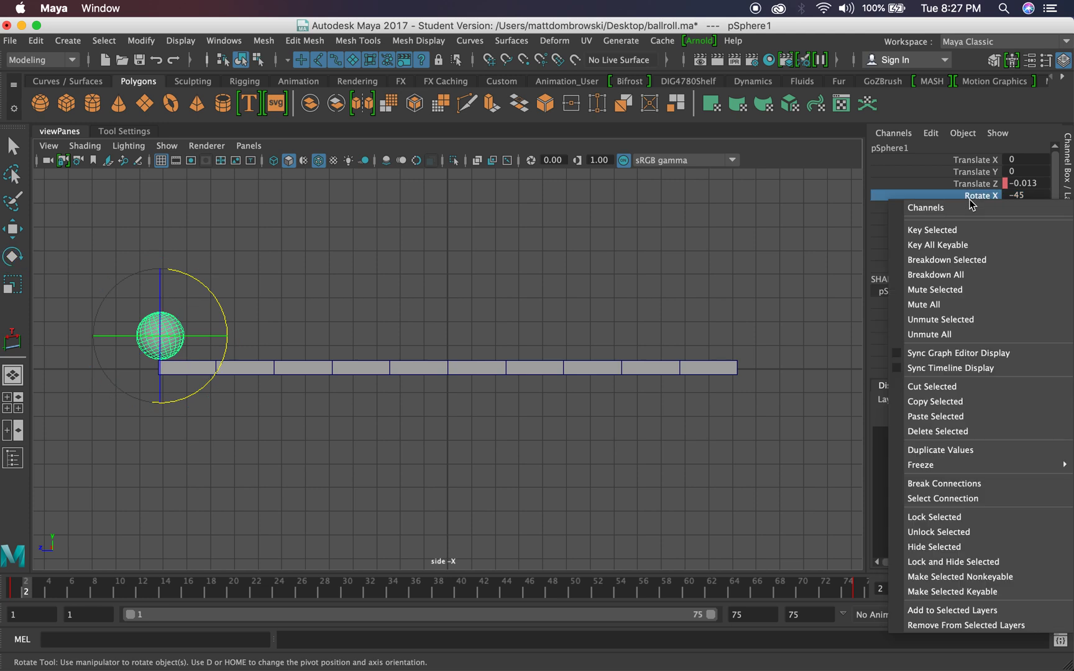
{"action": "left_click", "coordinate": [957, 229]}
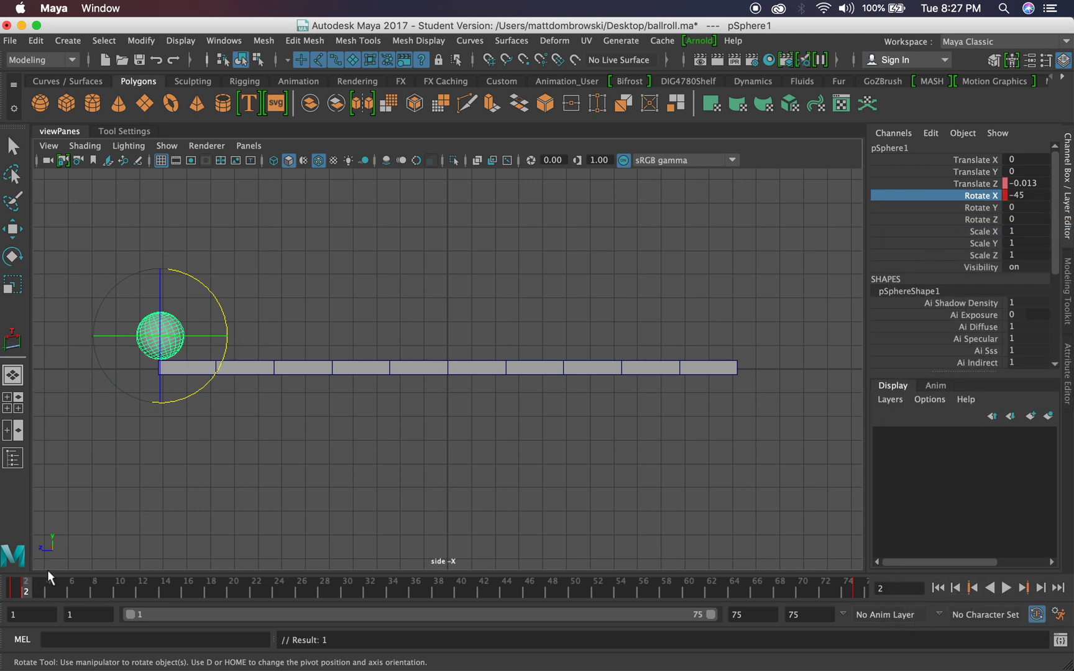
Set Rotate X to 0 at frame 1 and play back to check the roll
{"action": "left_click", "coordinate": [5, 592]}
{"action": "double_click", "coordinate": [1035, 193]}
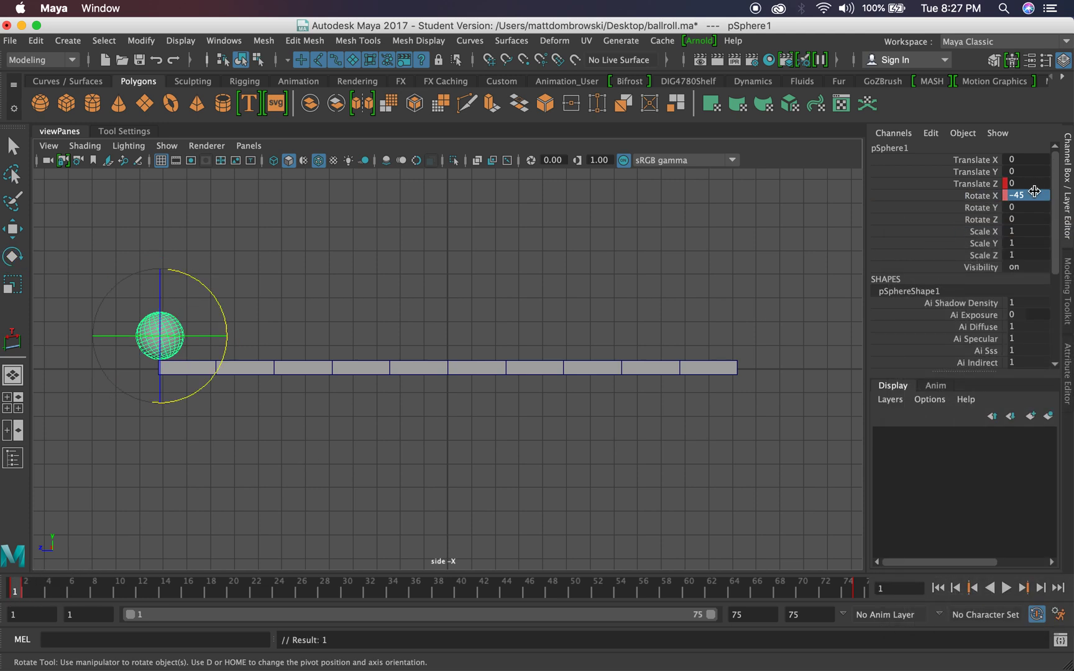
{"action": "key", "text": "Return"}
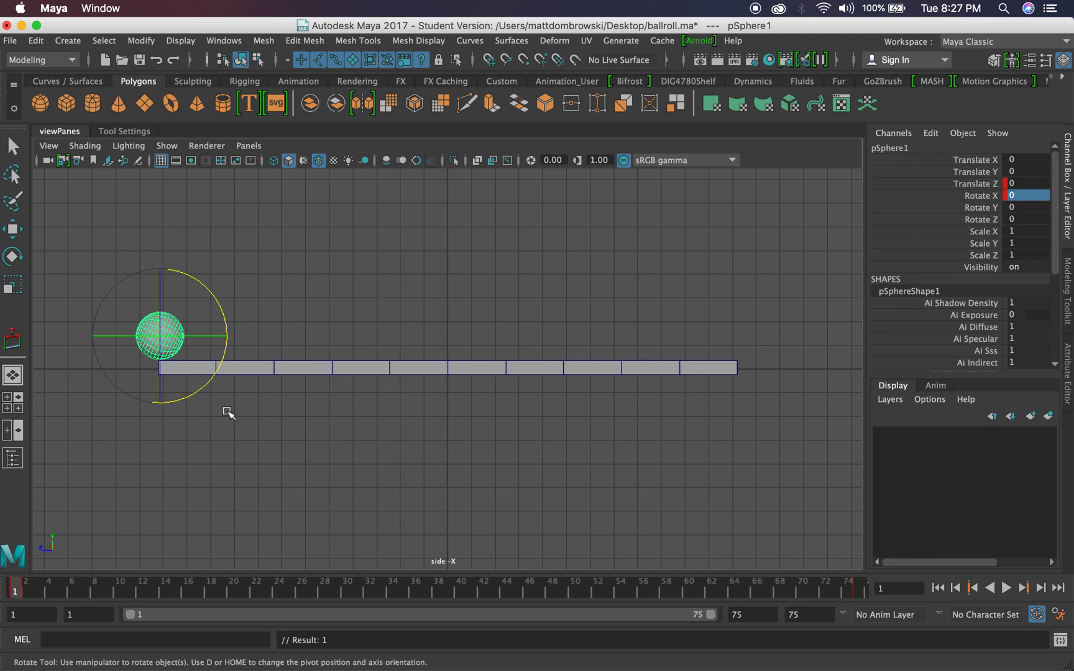
{"action": "key", "text": "alt+v"}
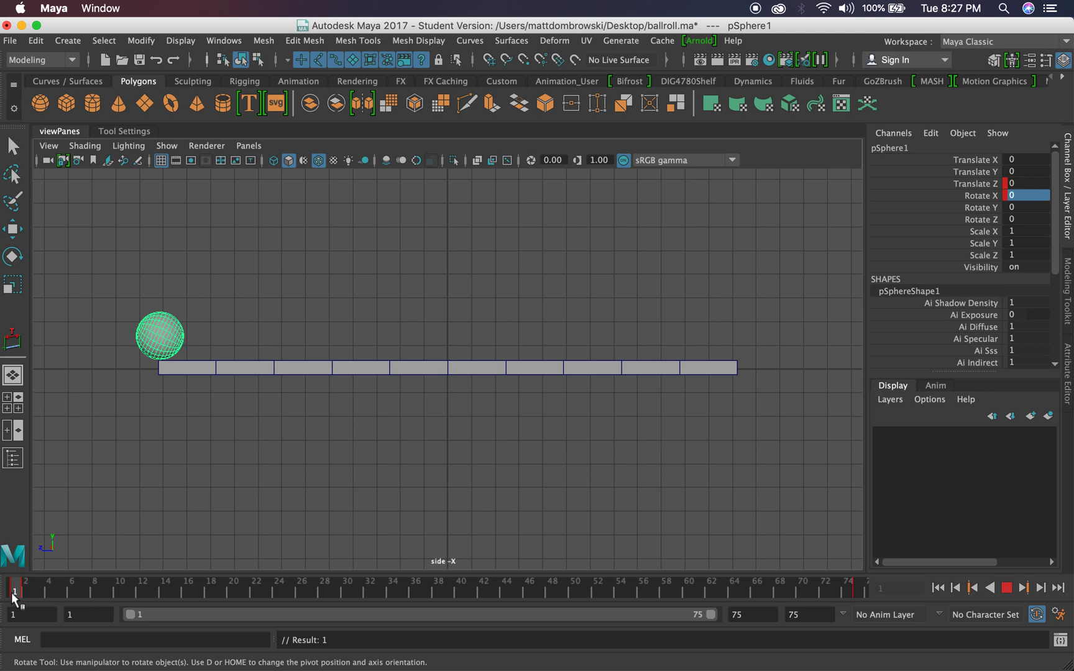
{"action": "left_click_drag", "start_coordinate": [22, 593], "coordinate": [14, 598]}
{"action": "key", "text": "alt+v"}
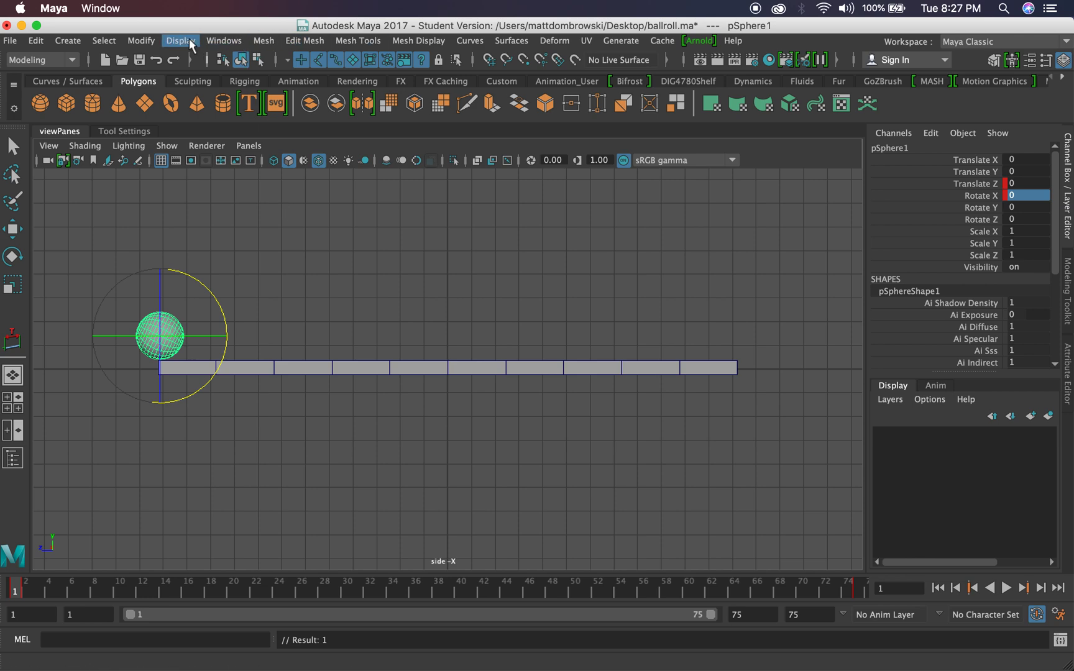
Show pSphere1's Rotate X curve alone in an enlarged Graph Editor, framed to fill the graph
{"action": "left_click", "coordinate": [223, 41]}
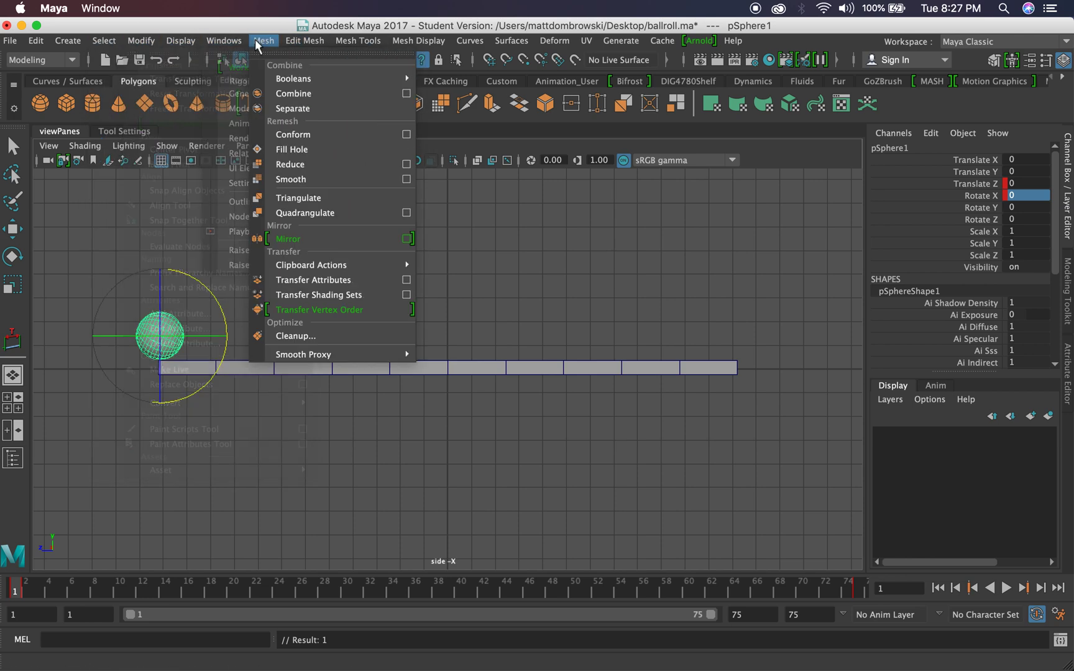
{"action": "mouse_move", "coordinate": [298, 123]}
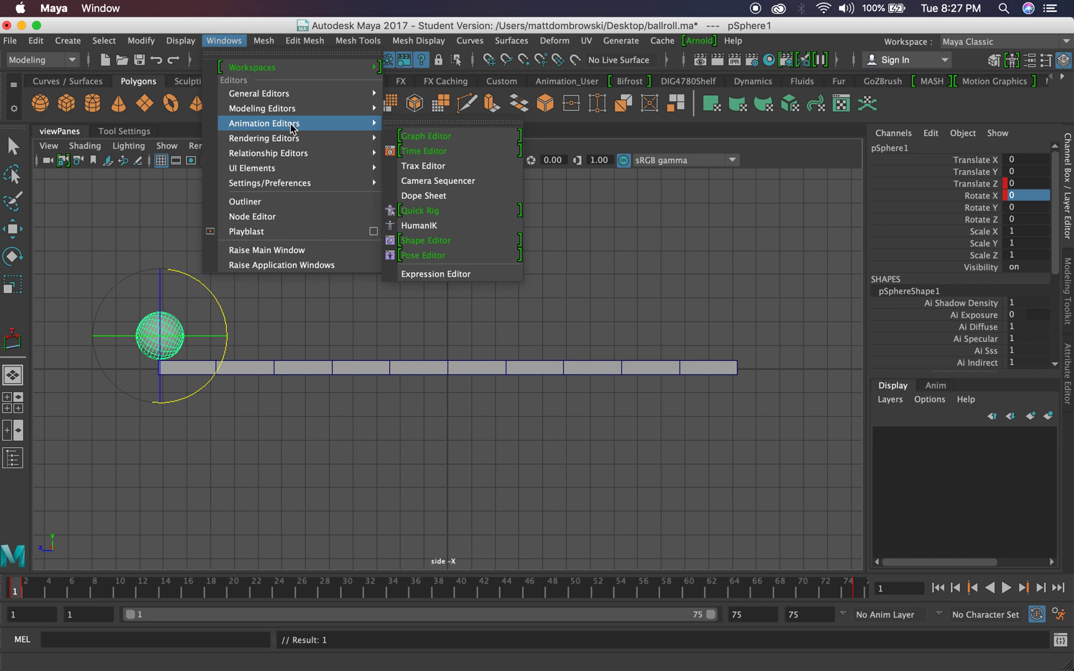
{"action": "left_click", "coordinate": [497, 136]}
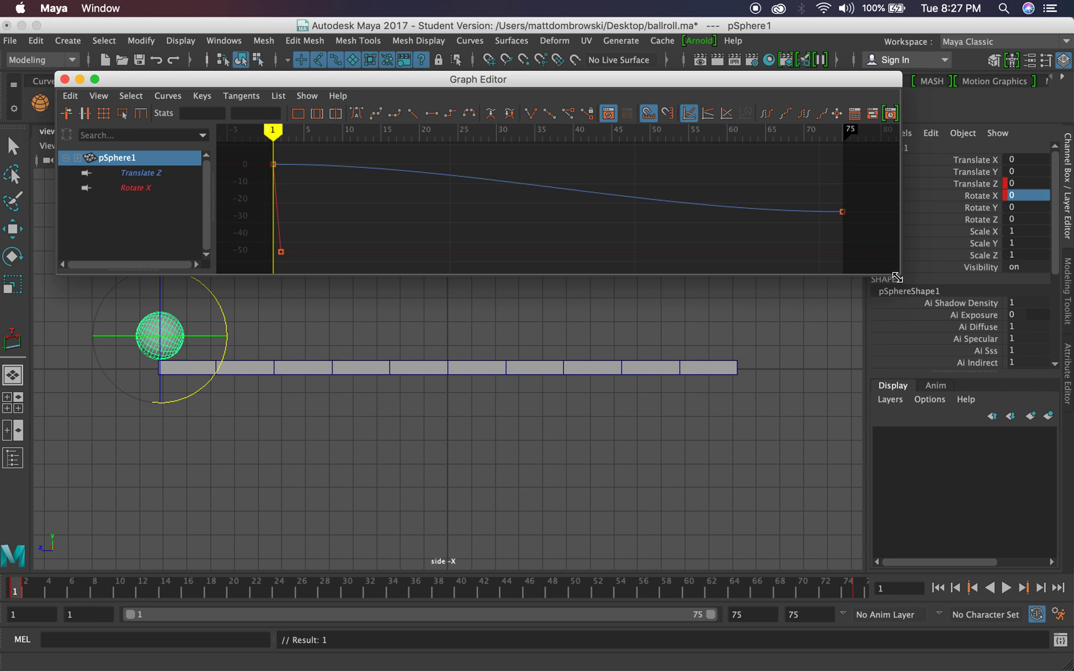
{"action": "left_click_drag", "start_coordinate": [897, 277], "coordinate": [936, 470]}
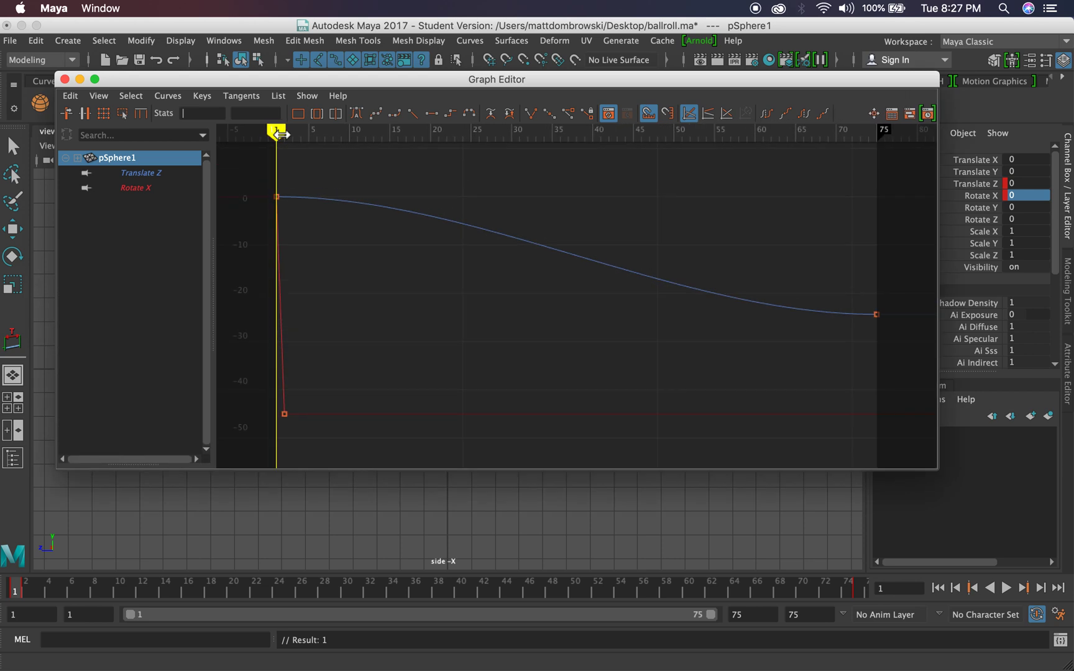
{"action": "left_click", "coordinate": [163, 174]}
{"action": "left_click", "coordinate": [124, 189]}
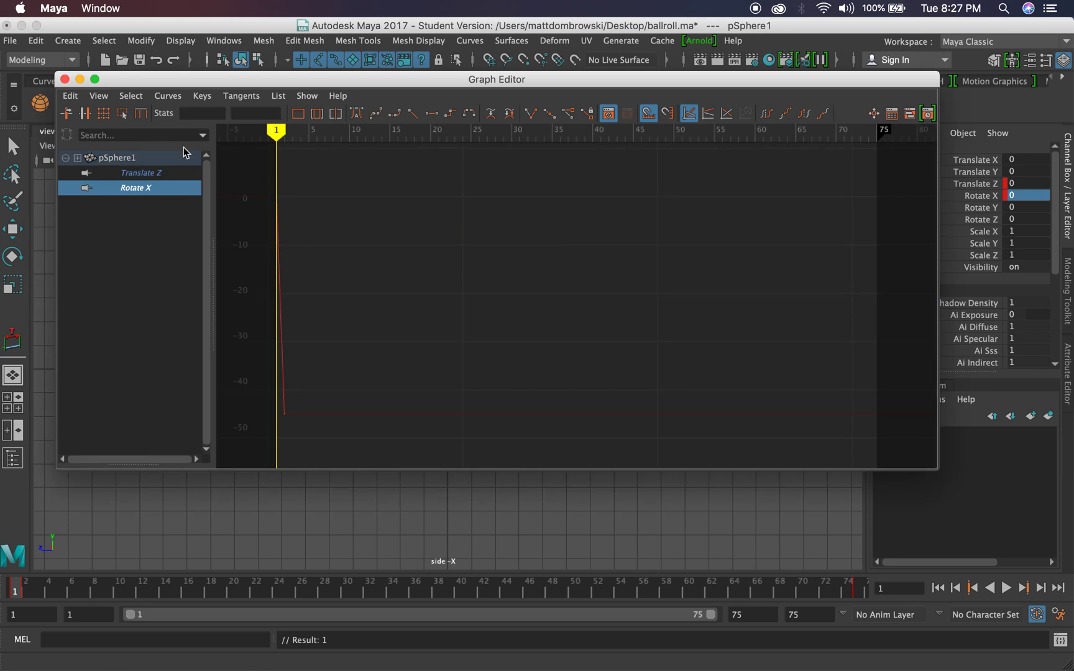
{"action": "left_click", "coordinate": [297, 113]}
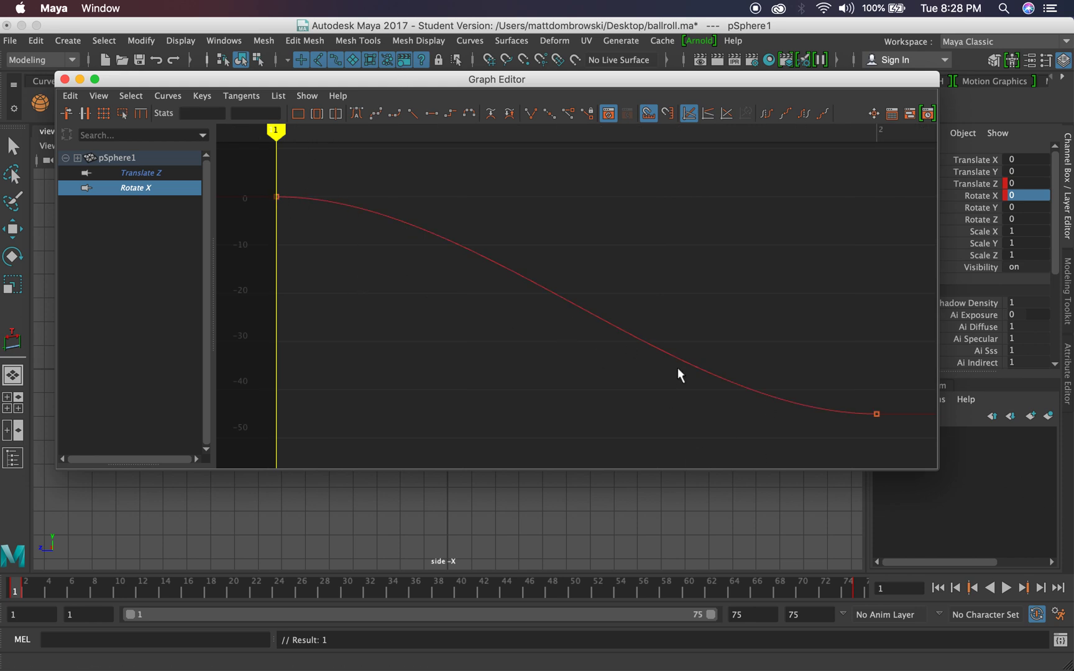
{"action": "left_click_drag", "start_coordinate": [369, 84], "coordinate": [437, 41]}
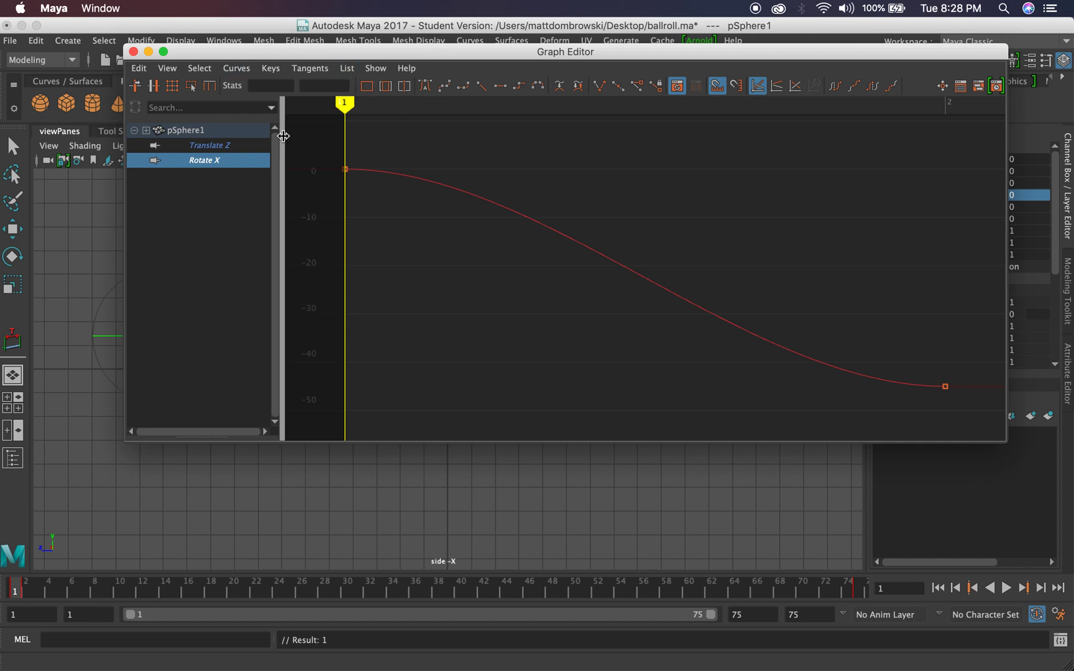
Display curve infinity, frame the Rotate X curve, and scrub frames 1–2 to check rotation
{"action": "left_click", "coordinate": [167, 70]}
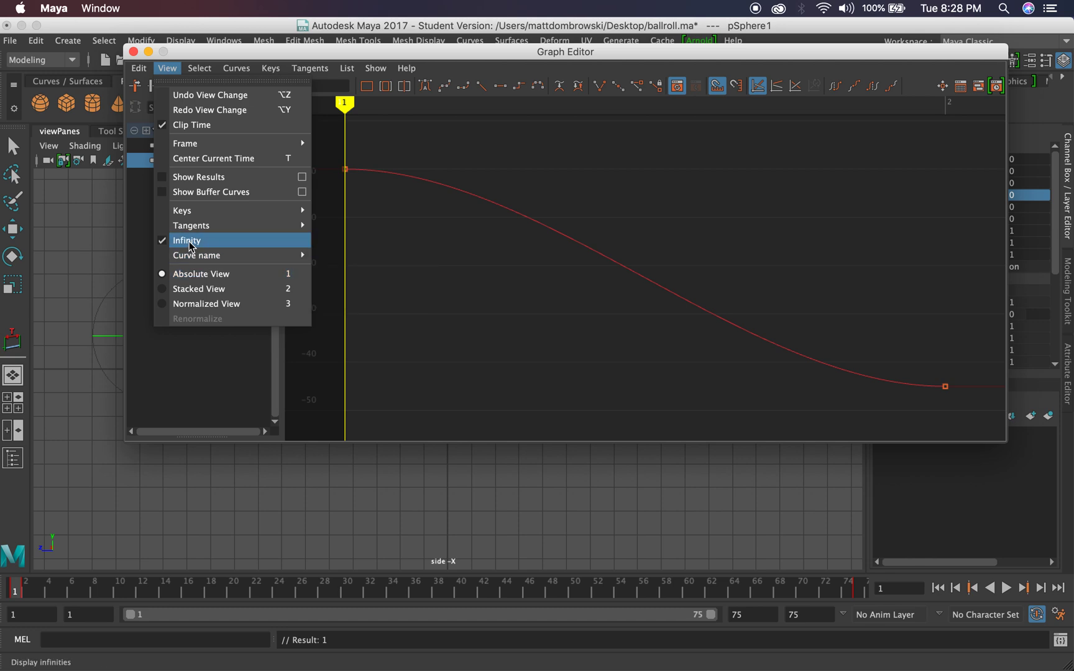
{"action": "left_click", "coordinate": [887, 261]}
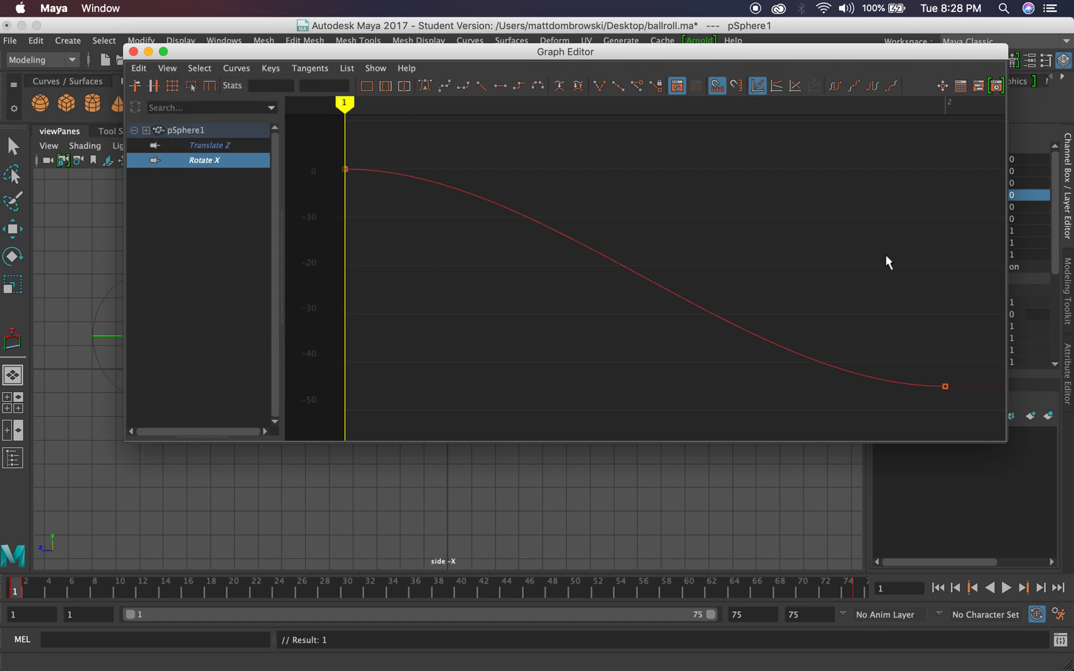
{"action": "key", "text": "a"}
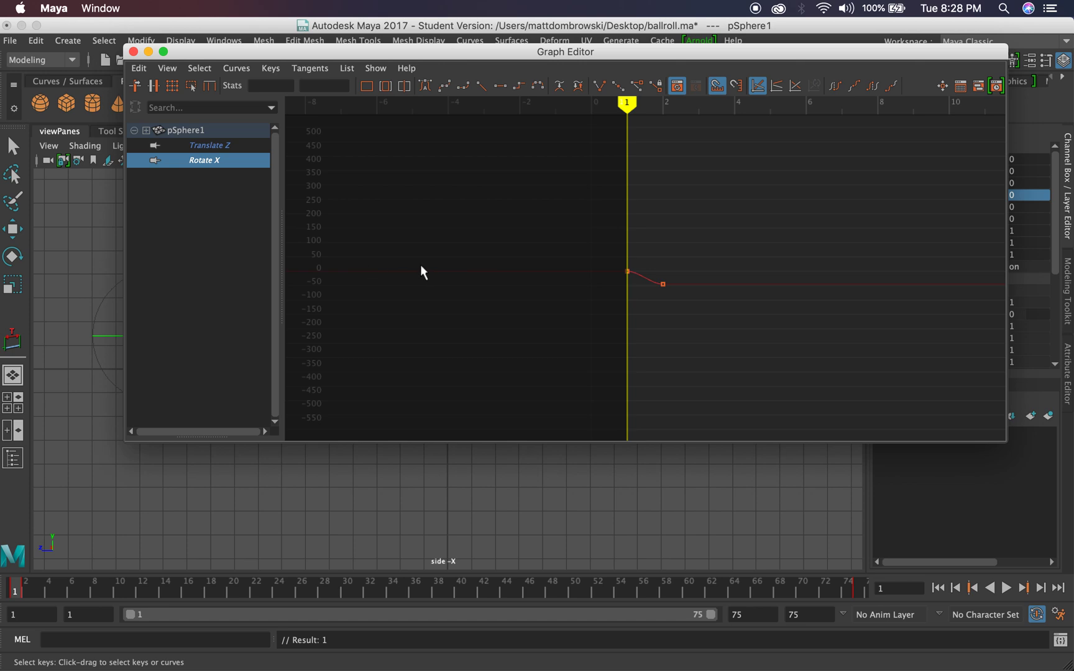
{"action": "key", "text": "f"}
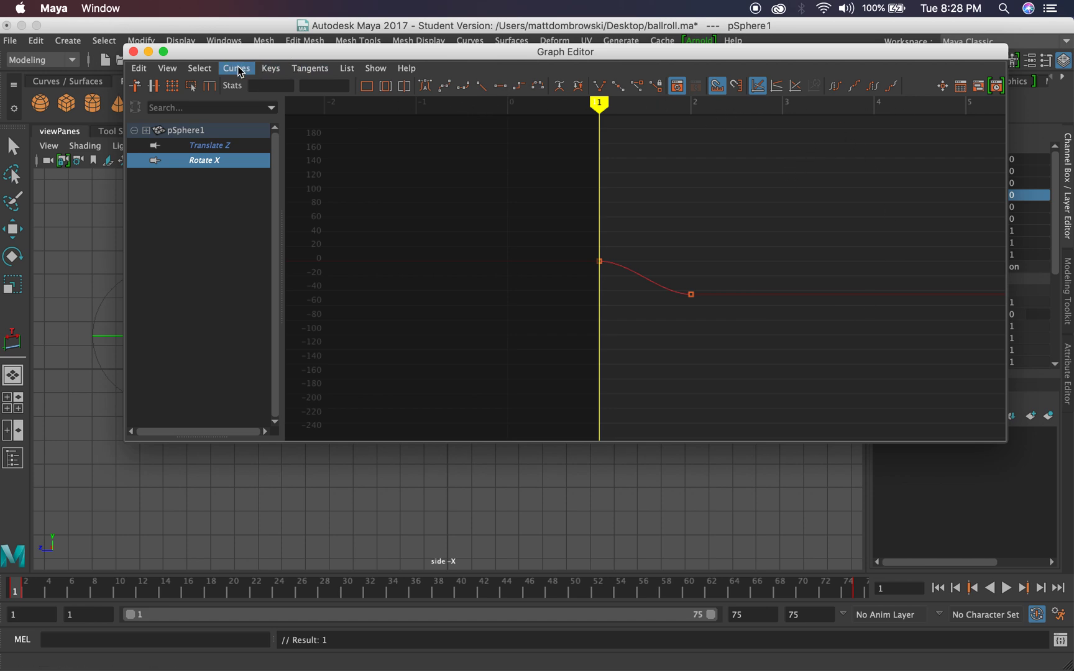
{"action": "left_click", "coordinate": [635, 269]}
{"action": "key", "text": "e"}
{"action": "mouse_move", "coordinate": [668, 106]}
{"action": "left_mouse_down"}
{"action": "mouse_move", "coordinate": [628, 109]}
{"action": "mouse_move", "coordinate": [739, 118]}
{"action": "mouse_move", "coordinate": [599, 106]}
{"action": "mouse_move", "coordinate": [696, 112]}
{"action": "mouse_move", "coordinate": [590, 114]}
{"action": "left_mouse_up"}
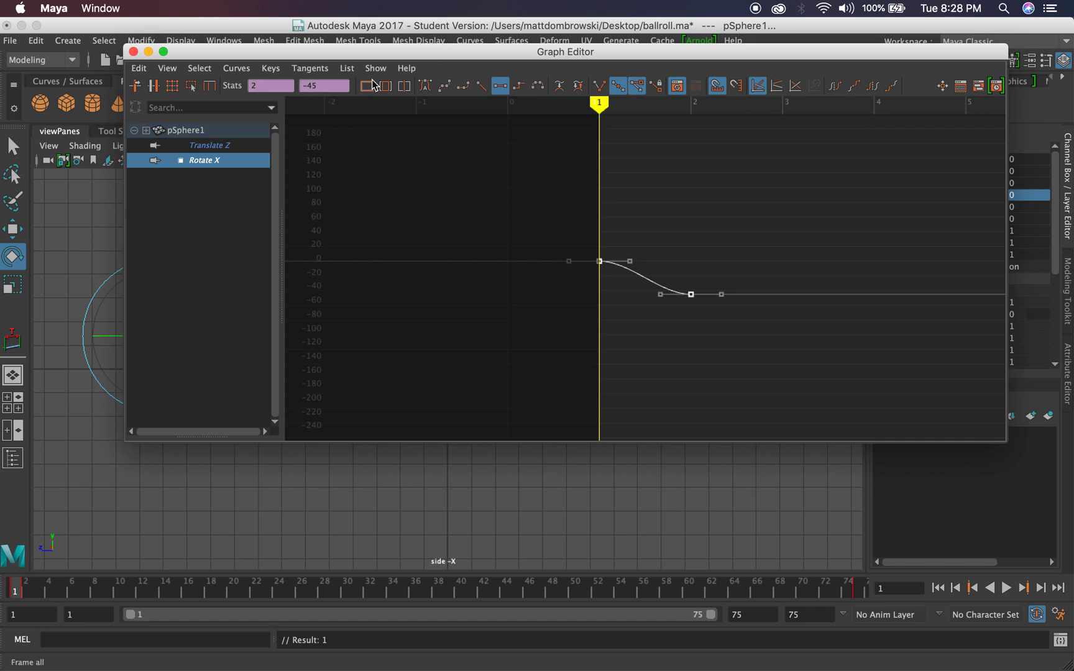
Try Linear, then Constant post-infinity on Rotate X, and reselect its keys
{"action": "left_click", "coordinate": [236, 67]}
{"action": "mouse_move", "coordinate": [273, 111]}
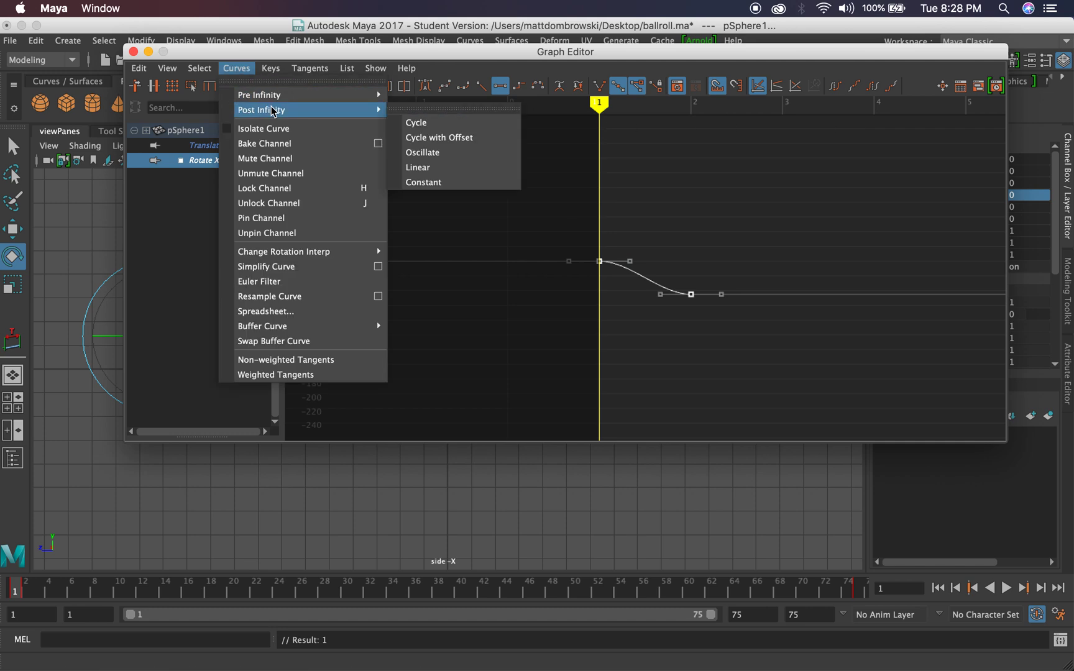
{"action": "left_click", "coordinate": [458, 174]}
{"action": "left_click", "coordinate": [236, 68]}
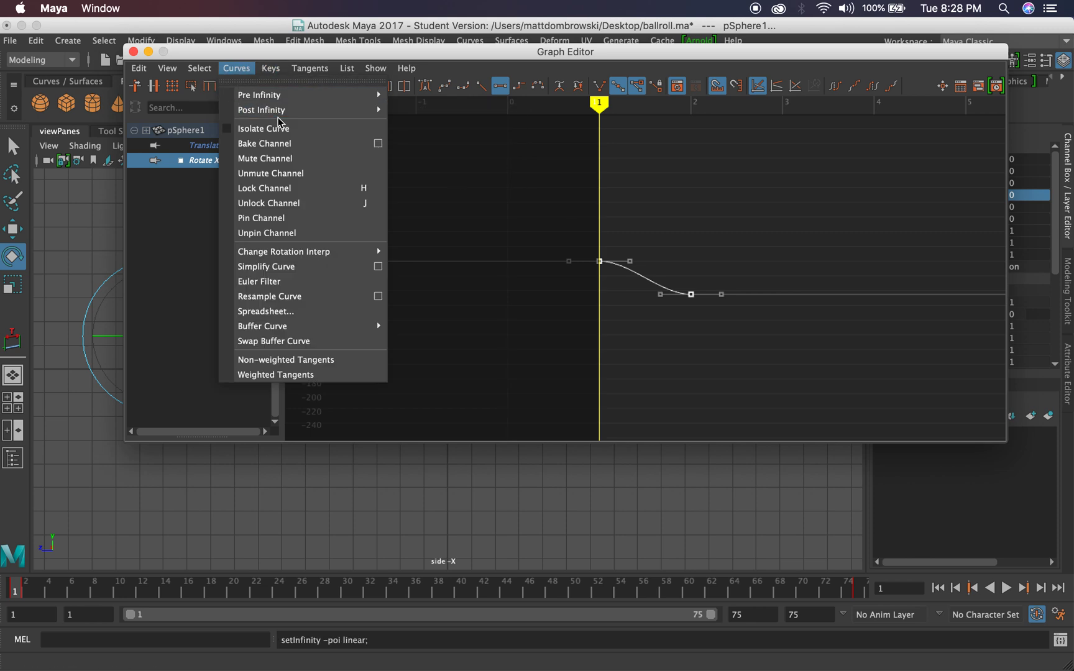
{"action": "left_click", "coordinate": [448, 182]}
{"action": "left_click", "coordinate": [509, 241]}
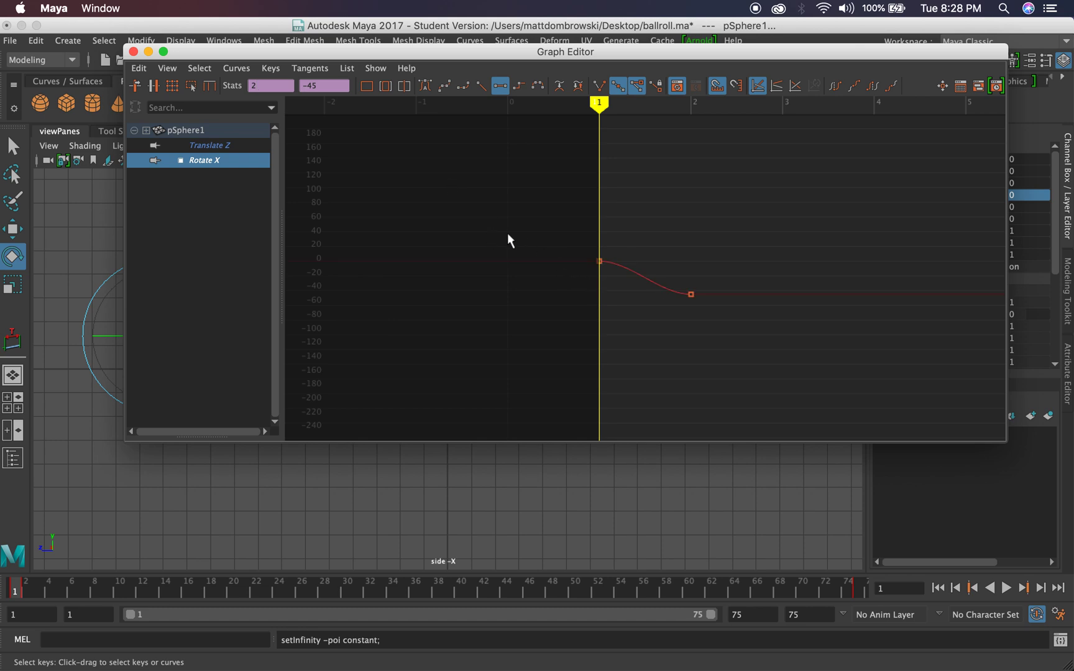
{"action": "left_click_drag", "start_coordinate": [523, 210], "coordinate": [762, 355]}
{"action": "left_click", "coordinate": [208, 145]}
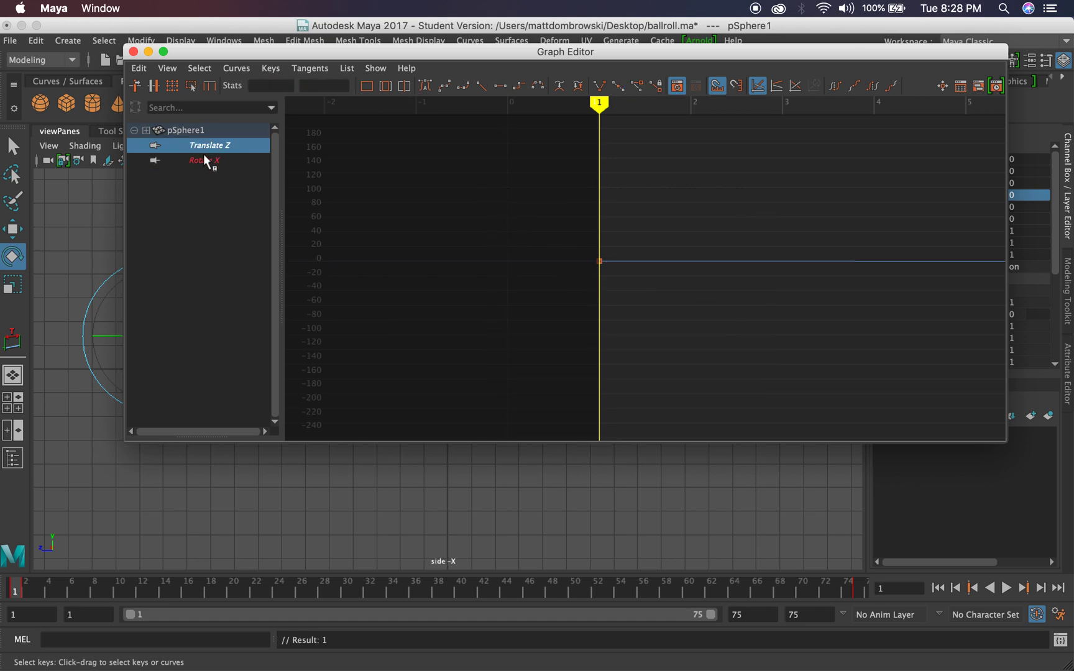
{"action": "left_click", "coordinate": [206, 160]}
Set Rotate X post-infinity to Cycle, then to Cycle with Offset
{"action": "left_click", "coordinate": [236, 68]}
{"action": "mouse_move", "coordinate": [314, 112]}
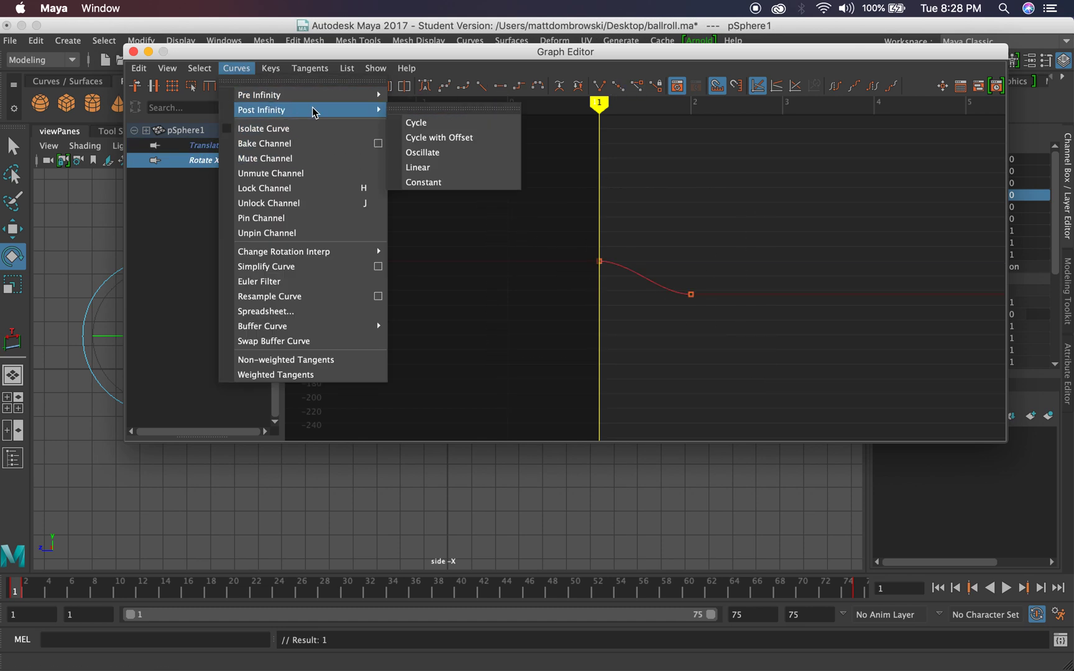
{"action": "left_click", "coordinate": [446, 123]}
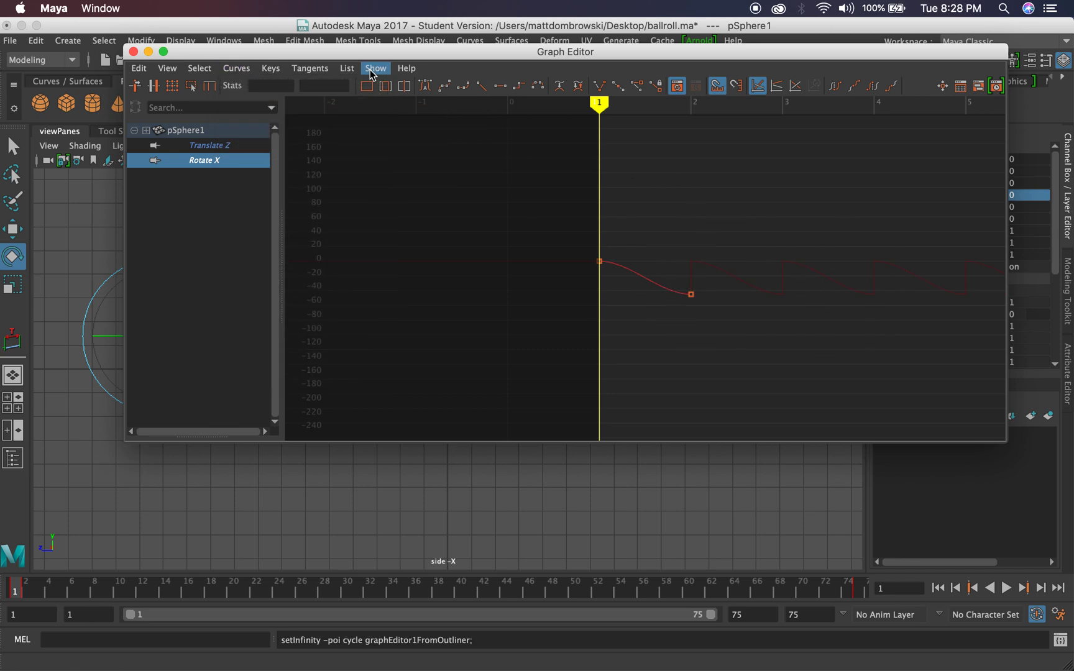
{"action": "left_click", "coordinate": [237, 68]}
{"action": "mouse_move", "coordinate": [311, 109]}
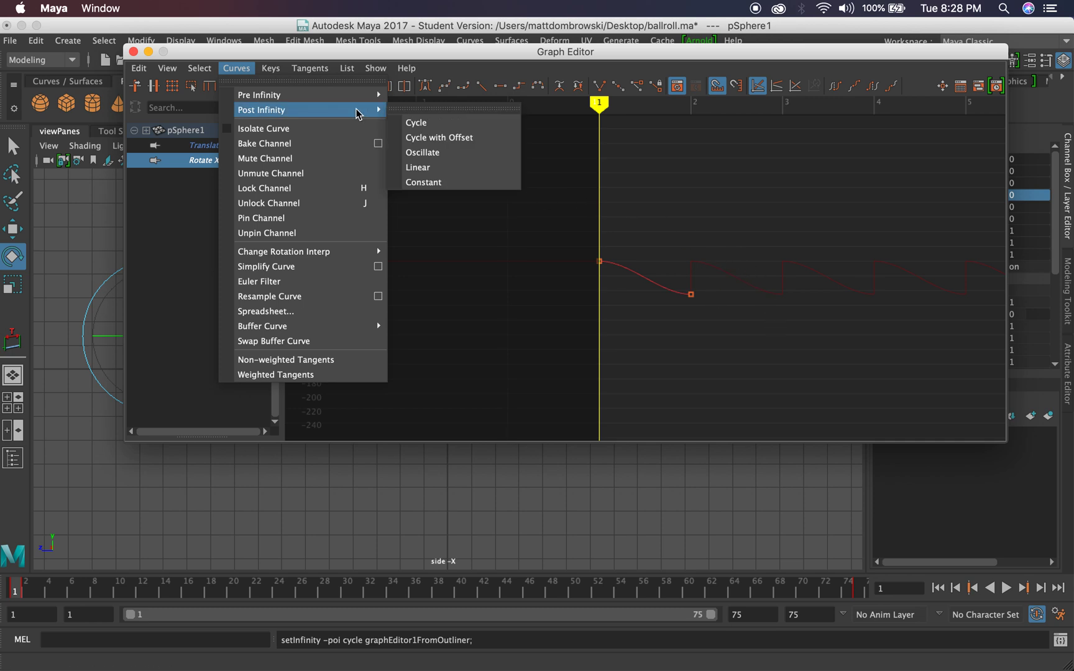
{"action": "left_click", "coordinate": [438, 138]}
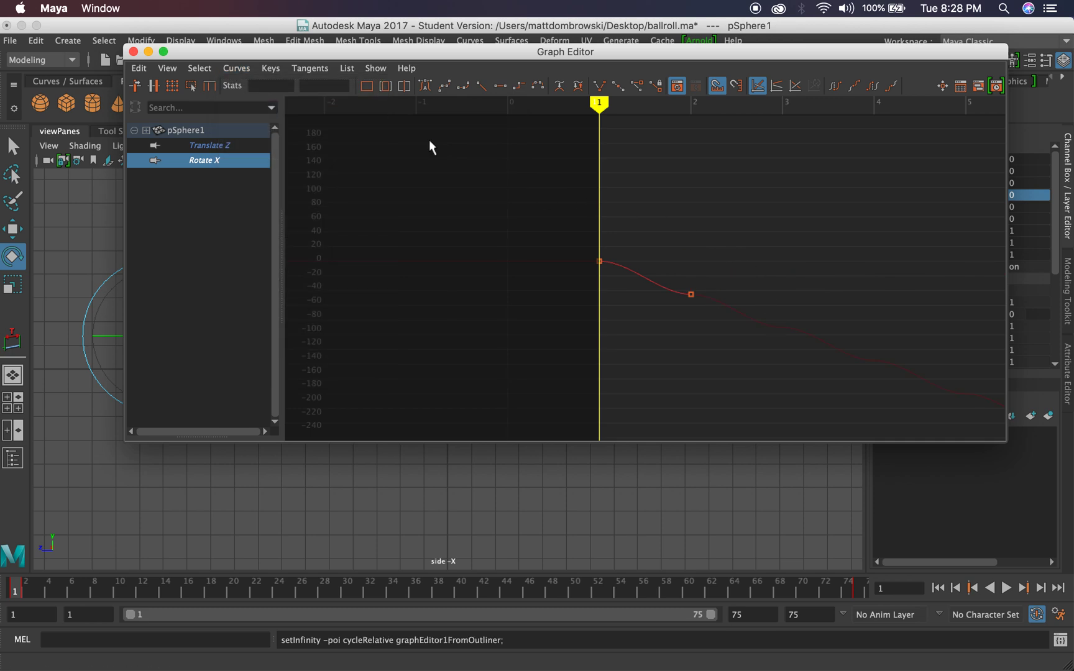
Reselect the Rotate X keys and recheck the post-infinity menu without changing it
{"action": "left_click_drag", "start_coordinate": [684, 267], "coordinate": [943, 408]}
{"action": "scroll", "coordinate": [880, 356], "scroll_direction": "up", "scroll_amount": 1}
{"action": "scroll", "coordinate": [881, 348], "scroll_direction": "down", "scroll_amount": 2}
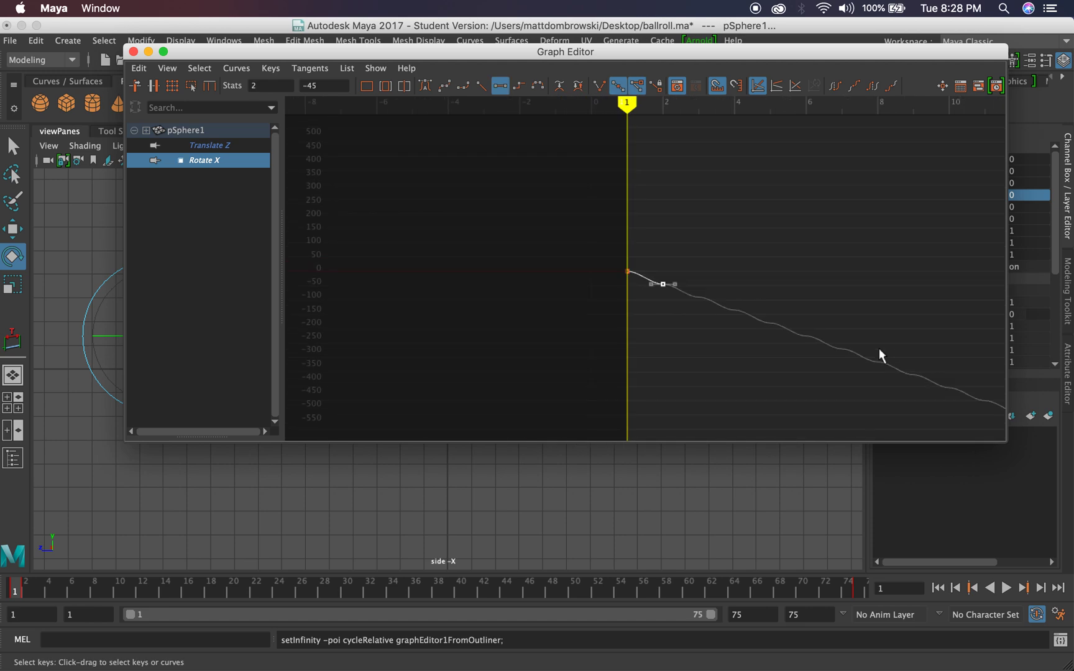
{"action": "scroll", "coordinate": [880, 348], "scroll_direction": "up", "scroll_amount": 1}
{"action": "left_click", "coordinate": [236, 68]}
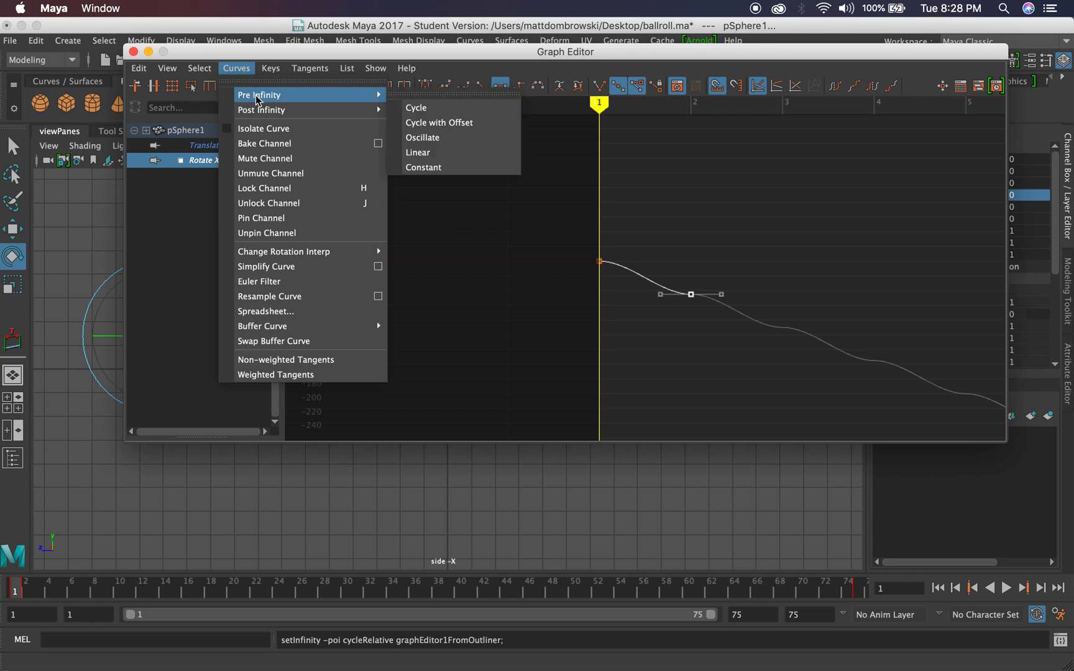
{"action": "mouse_move", "coordinate": [311, 109]}
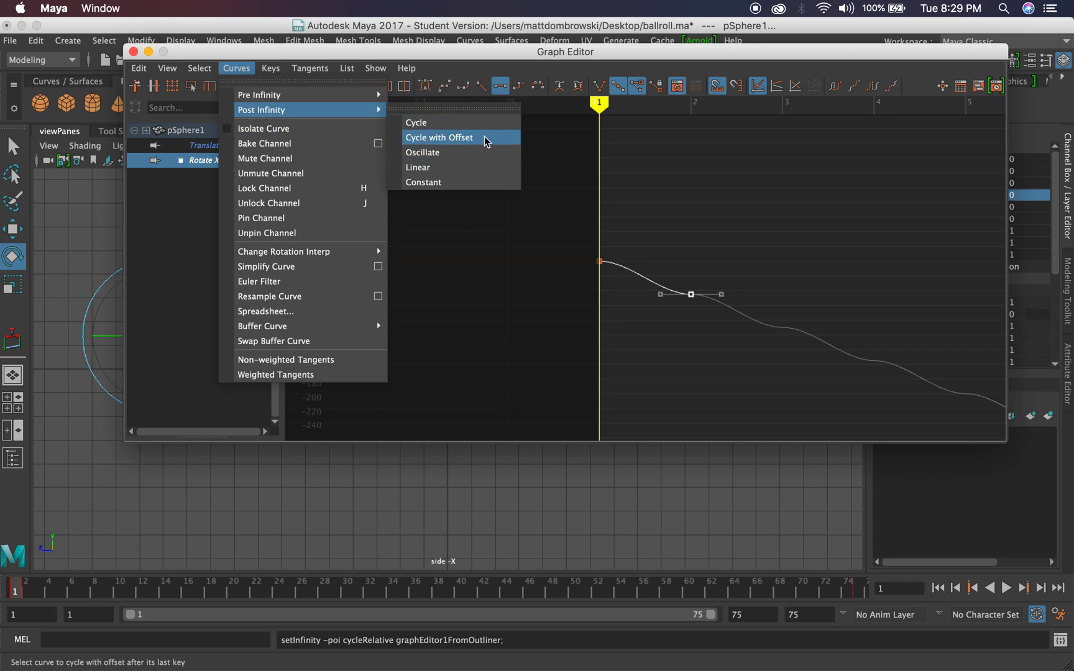
{"action": "left_click", "coordinate": [831, 268]}
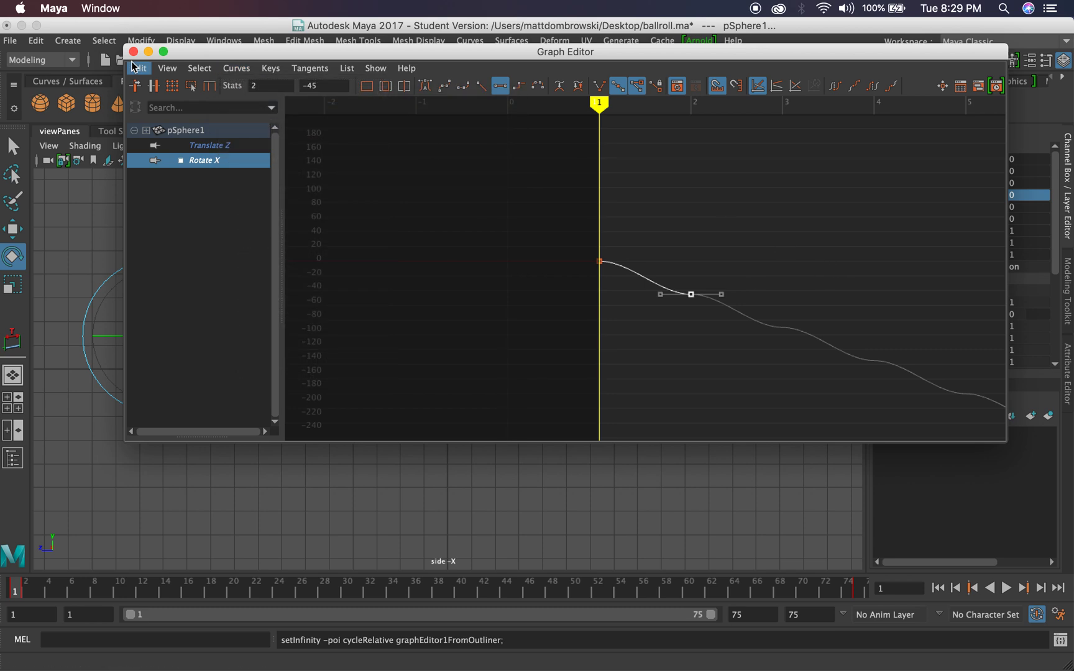
Preview the roll, set the animation end time to 1100, and extend the playback range
{"action": "left_click", "coordinate": [149, 53]}
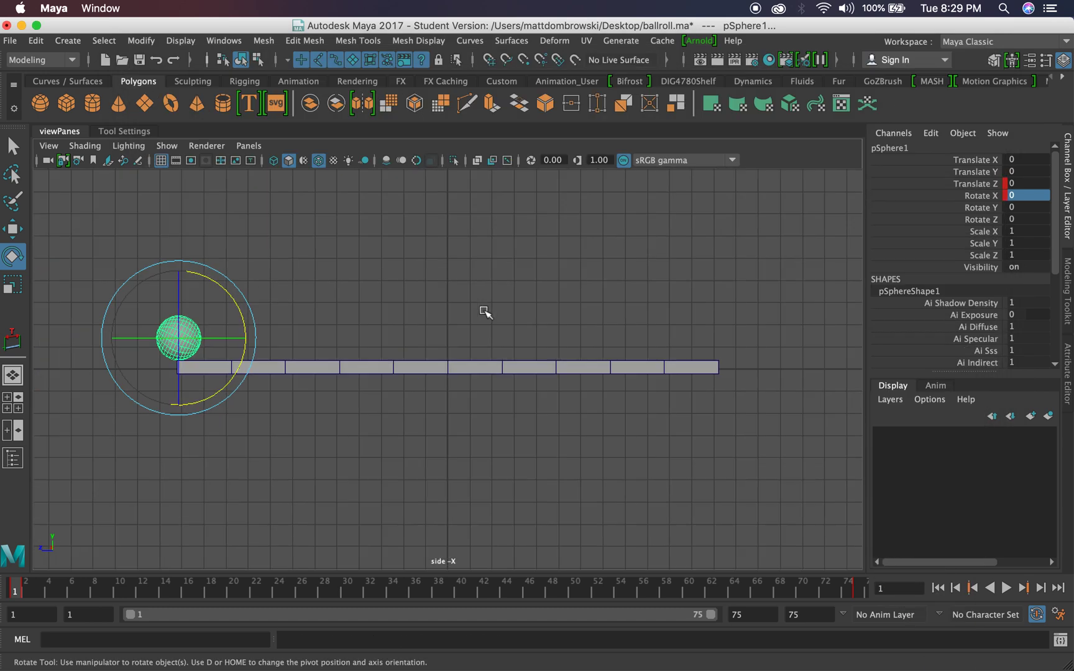
{"action": "left_click", "coordinate": [1006, 589]}
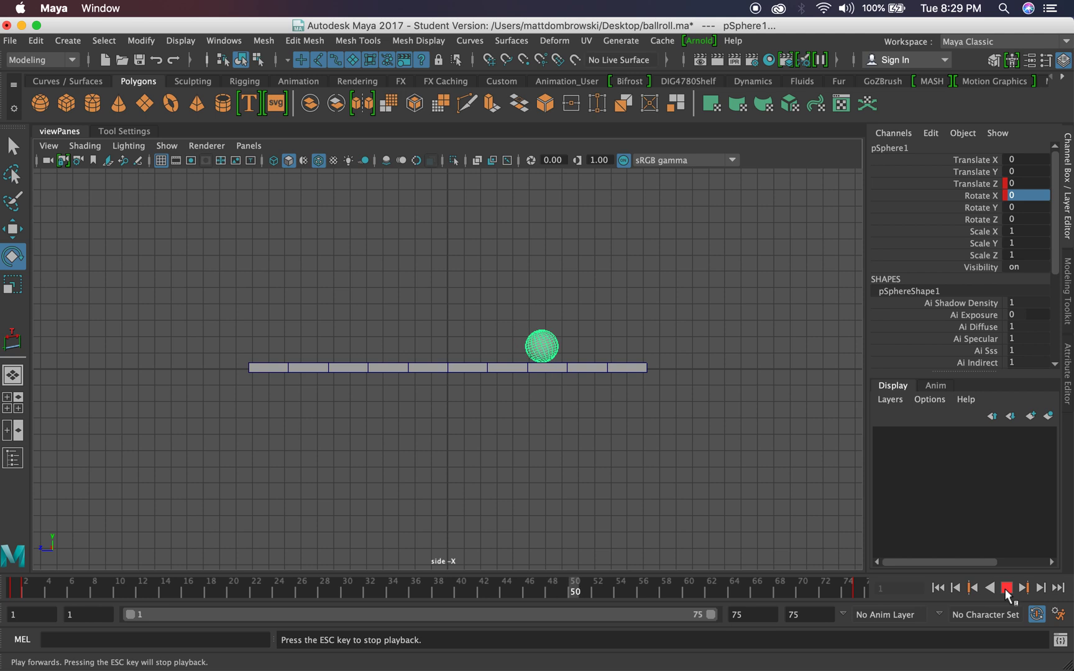
{"action": "left_click", "coordinate": [1006, 588]}
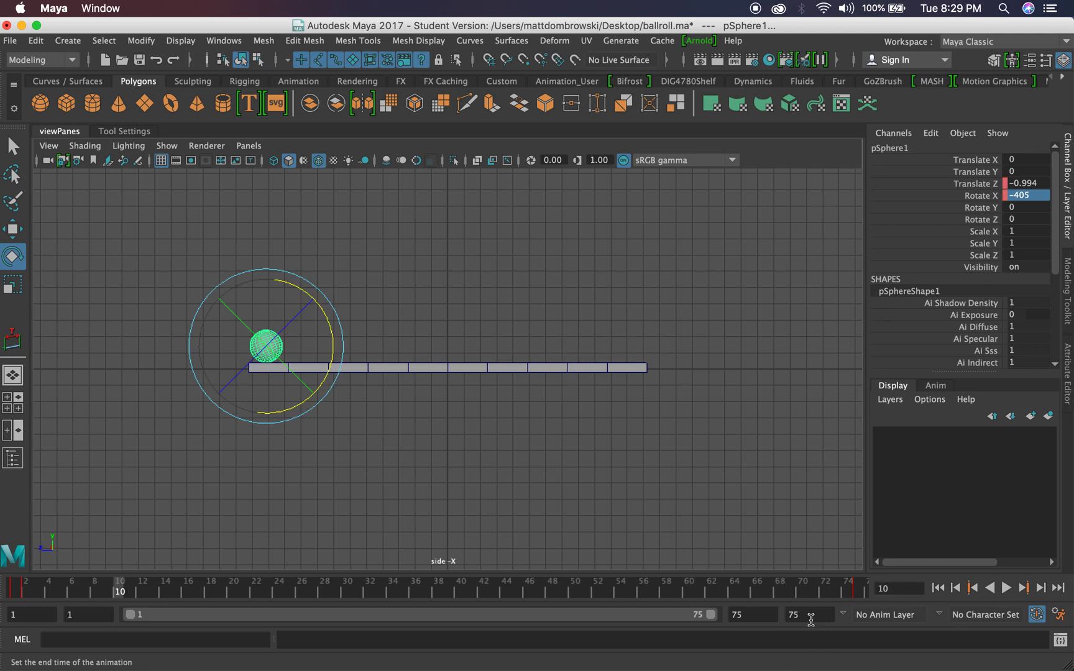
{"action": "key", "text": "Return"}
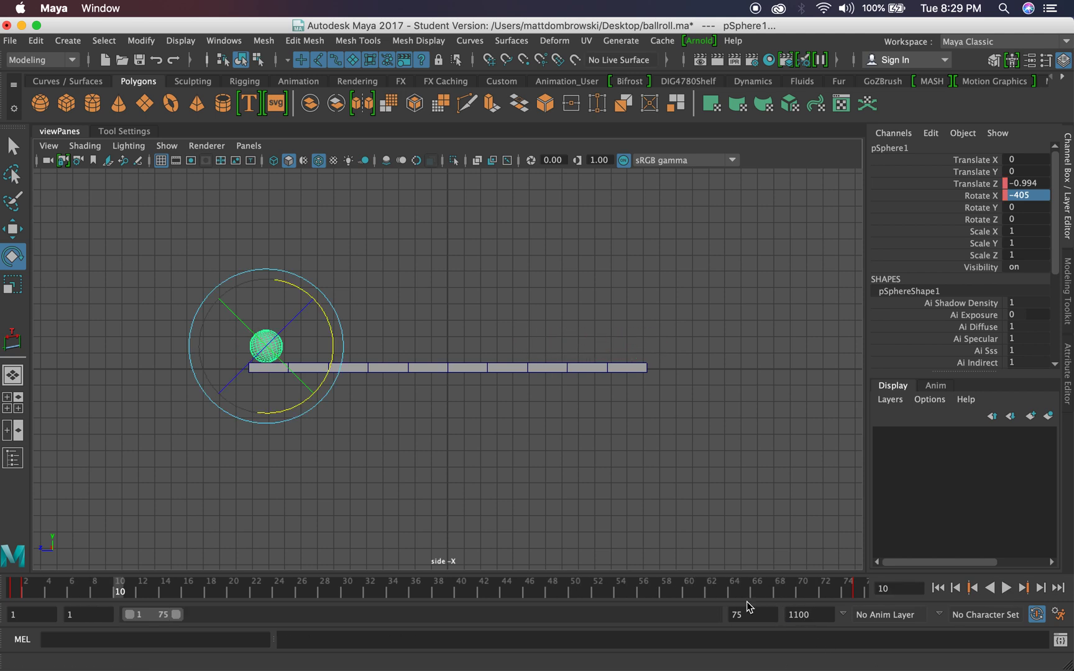
{"action": "left_click_drag", "start_coordinate": [175, 615], "coordinate": [438, 616]}
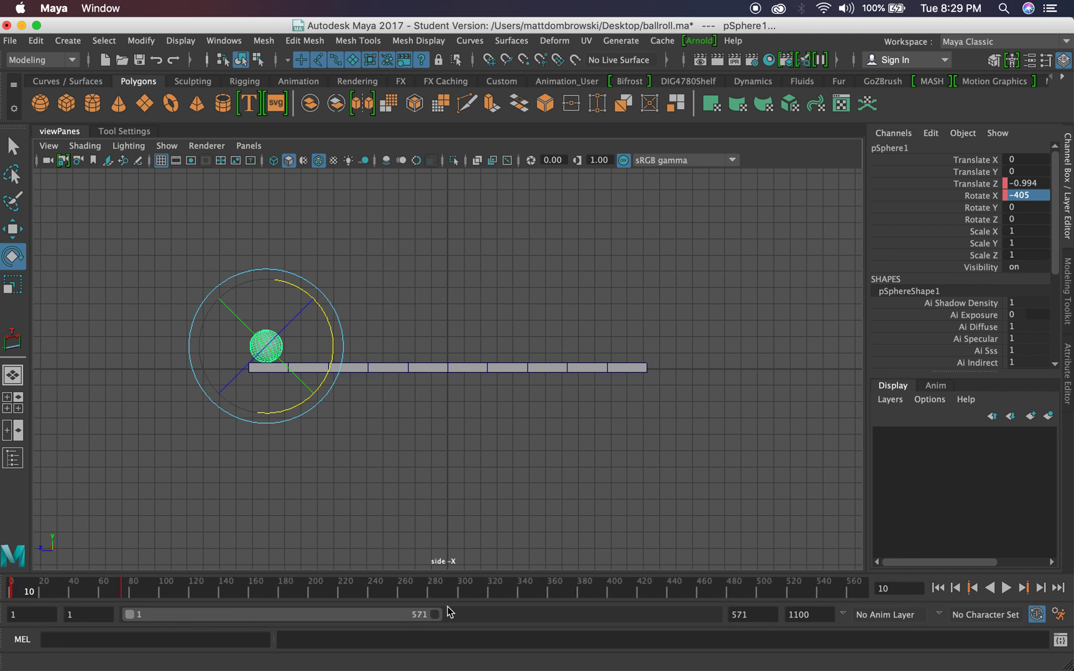
{"action": "left_click", "coordinate": [1007, 589]}
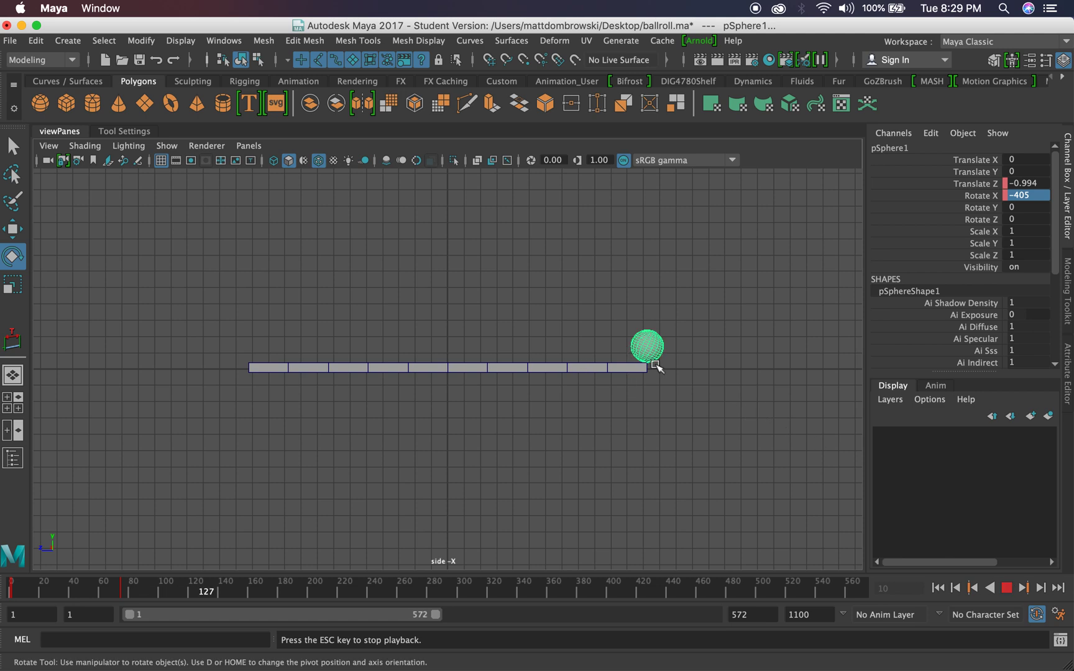
Stop at frame 154, return to frame 1, scrub to frame 76, and select the playback end value
{"action": "left_click", "coordinate": [1006, 588]}
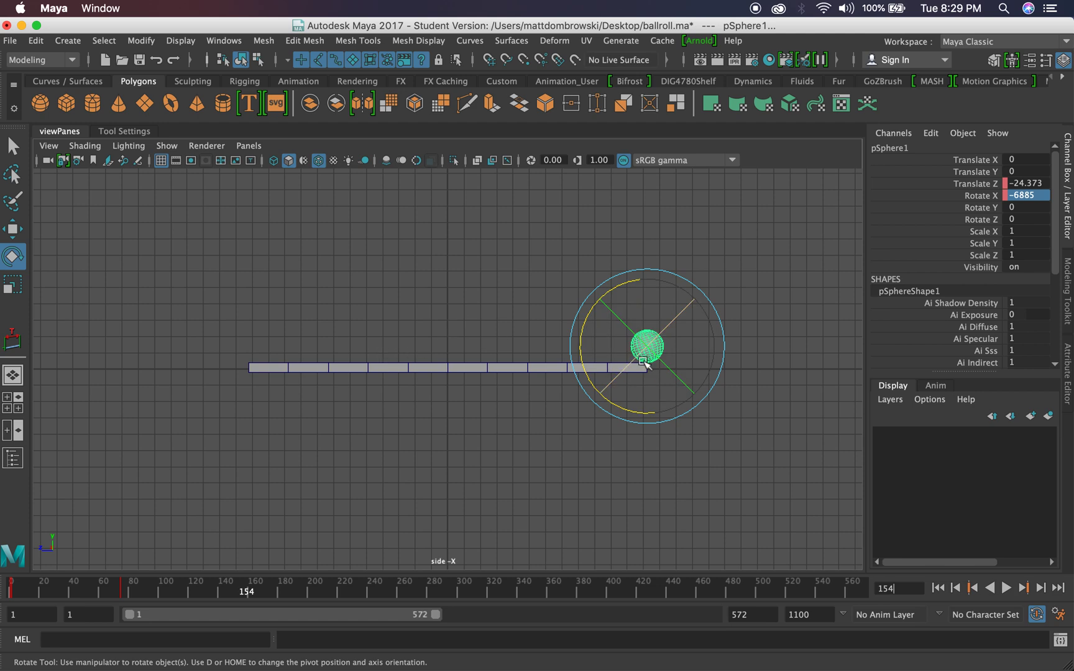
{"action": "left_click", "coordinate": [937, 589]}
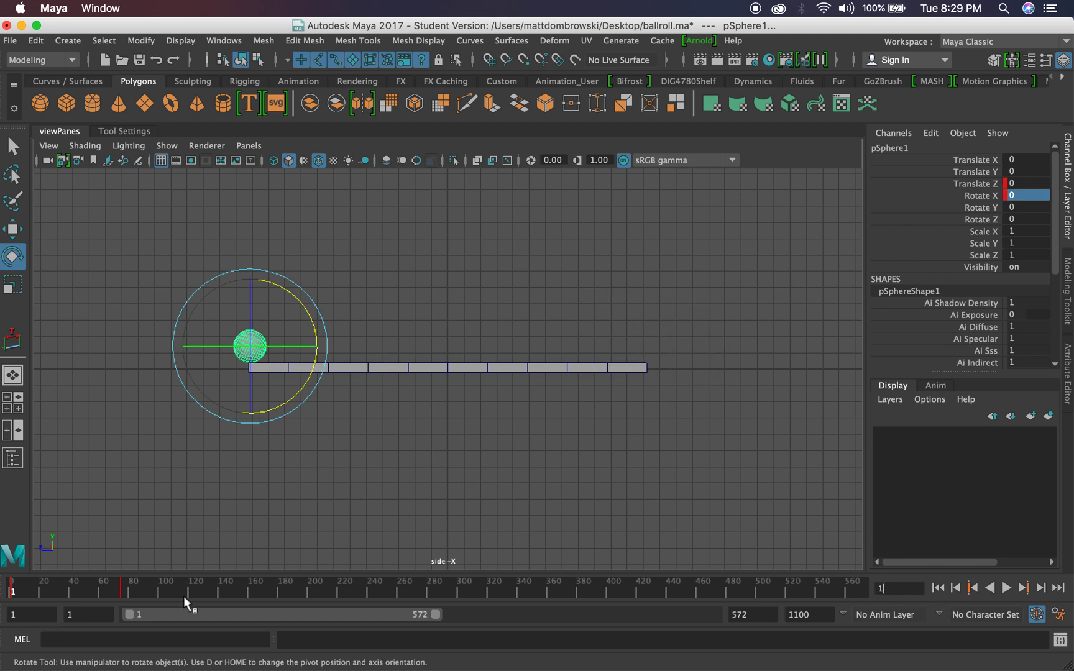
{"action": "left_click_drag", "start_coordinate": [185, 596], "coordinate": [124, 591]}
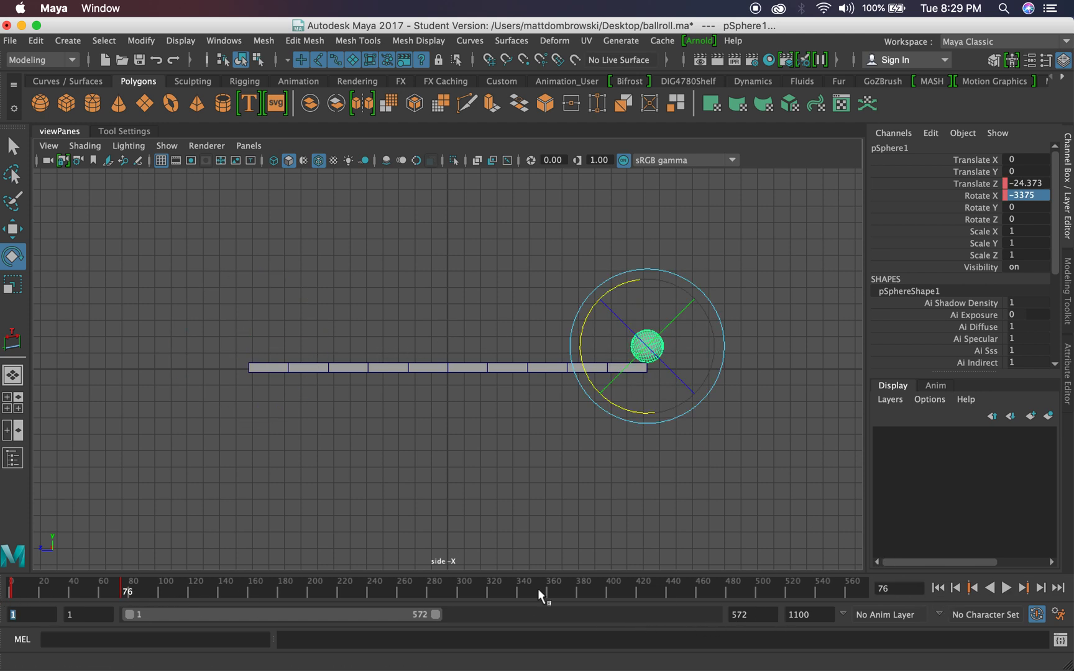
{"action": "left_click_drag", "start_coordinate": [806, 614], "coordinate": [780, 612]}
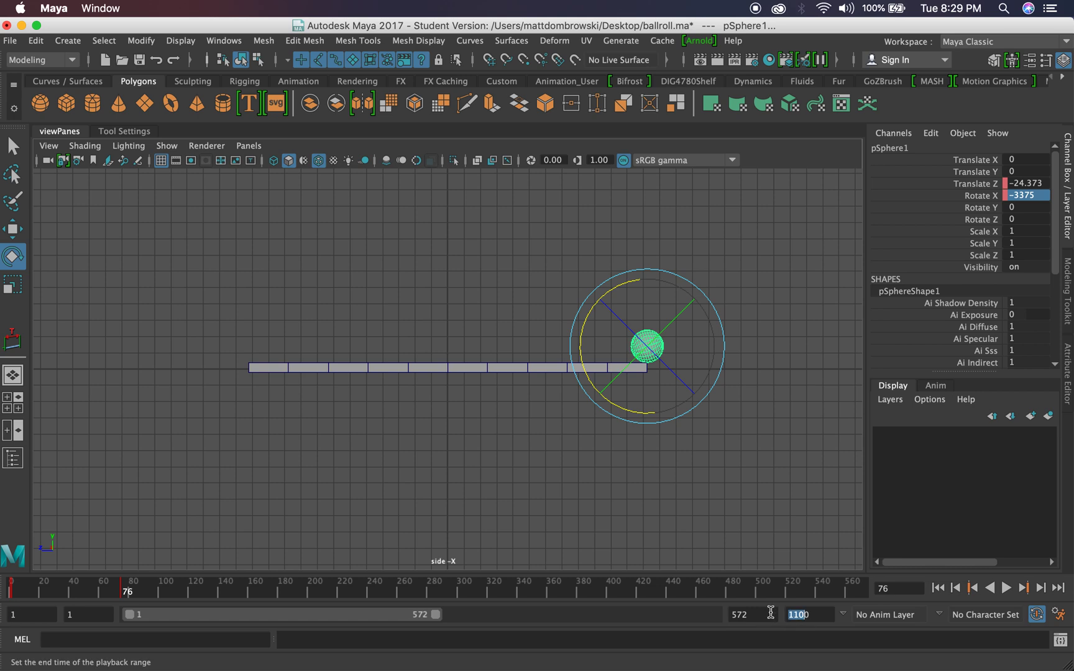
{"action": "double_click", "coordinate": [771, 612]}
Set the playback end to frame 75 and bring the Graph Editor back up
{"action": "type", "text": "75"}
{"action": "key", "text": "Return"}
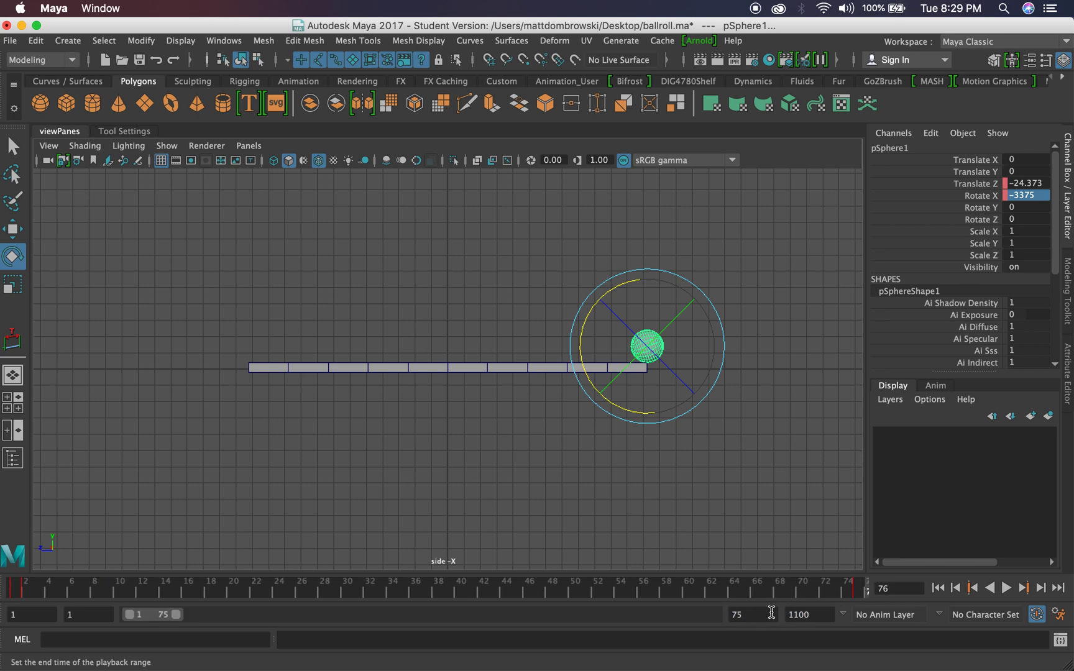
{"action": "left_click", "coordinate": [223, 40]}
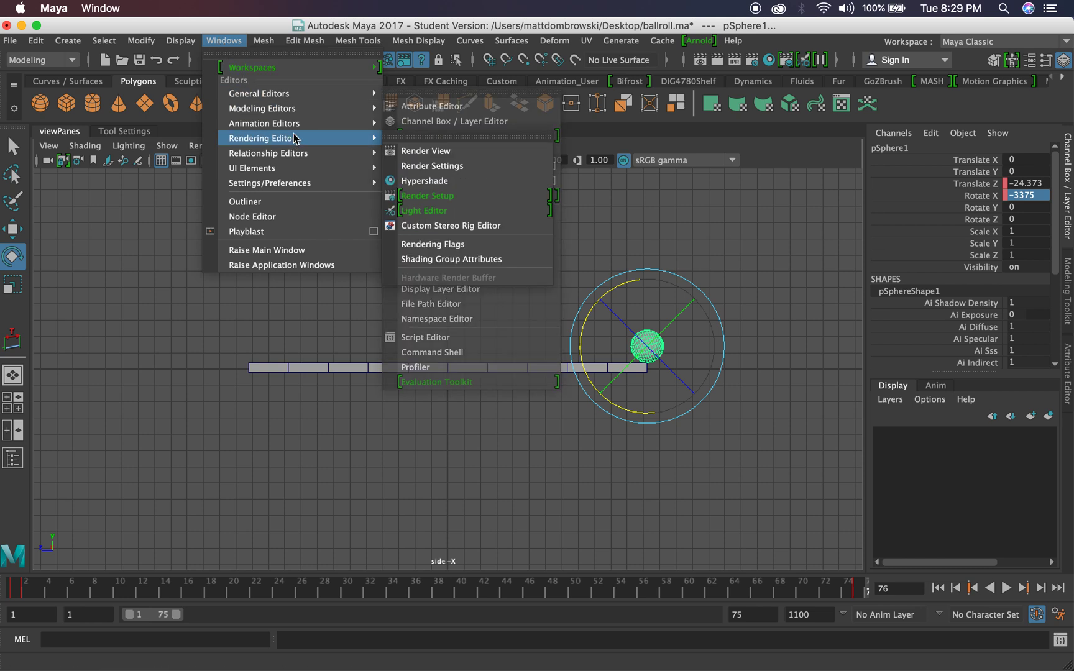
{"action": "mouse_move", "coordinate": [311, 123]}
{"action": "left_click", "coordinate": [427, 135]}
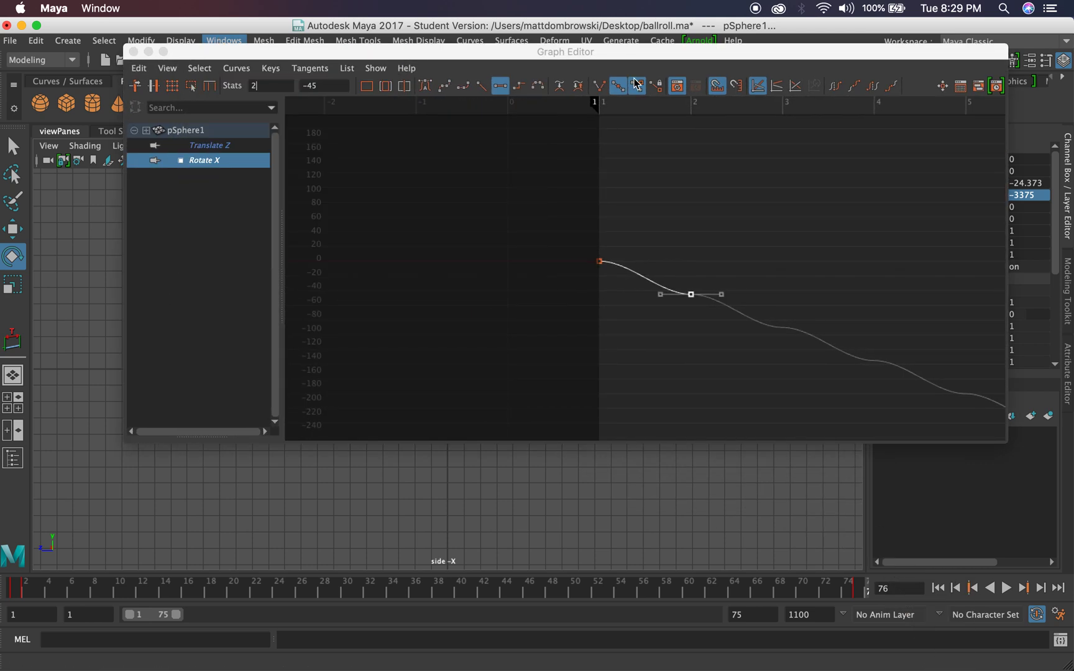
{"action": "left_click_drag", "start_coordinate": [612, 87], "coordinate": [562, 11]}
Frame the Translate Z and Rotate X curves and zoom in around the first key
{"action": "left_click", "coordinate": [154, 120], "text": "shift"}
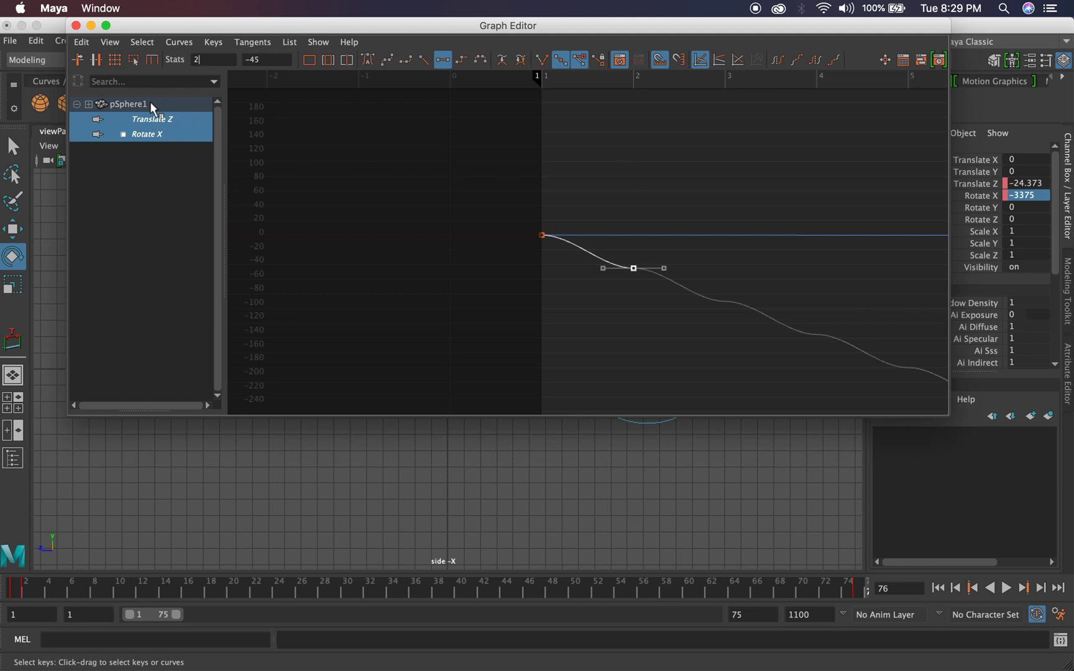
{"action": "left_click", "coordinate": [128, 104]}
{"action": "left_click", "coordinate": [309, 61]}
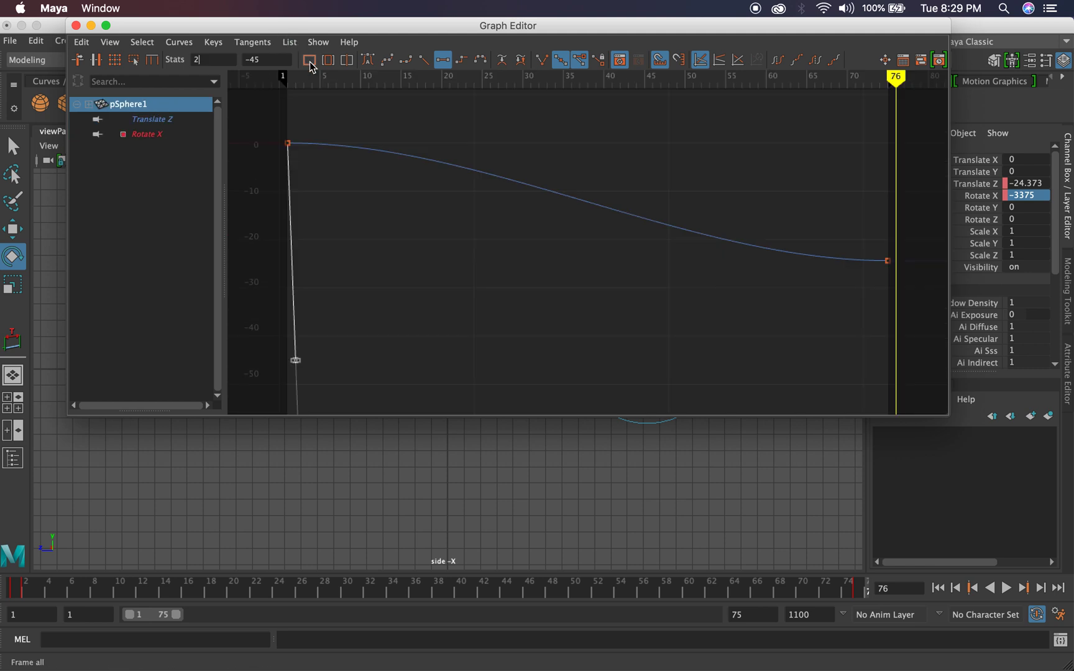
{"action": "left_click", "coordinate": [311, 63]}
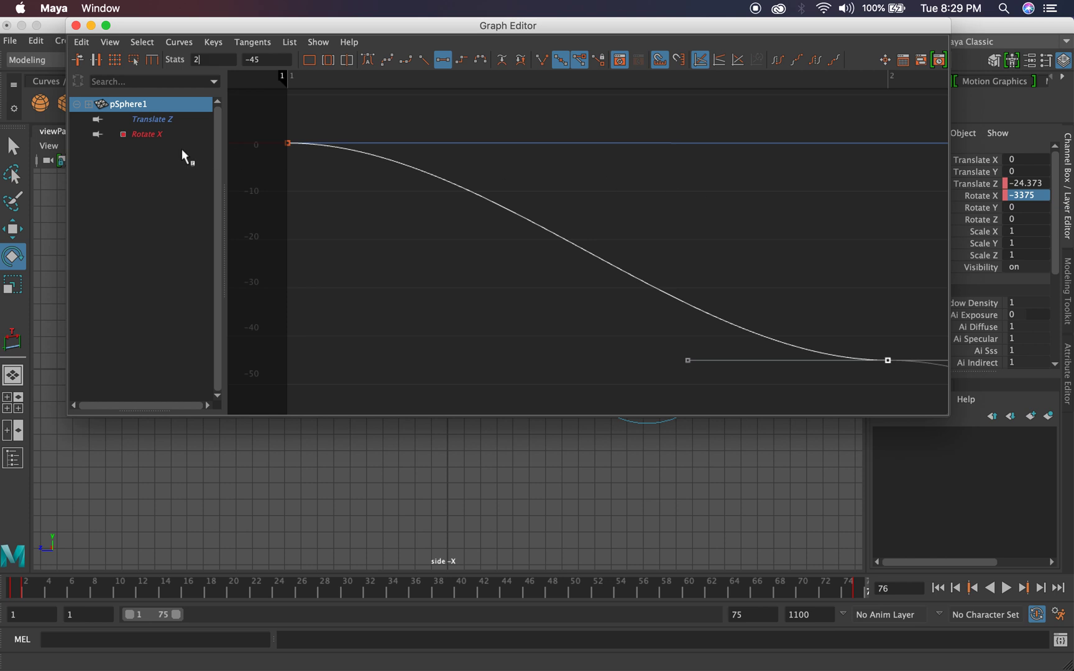
{"action": "left_click", "coordinate": [169, 120]}
{"action": "left_click", "coordinate": [164, 128], "text": "shift"}
{"action": "key", "text": "a"}
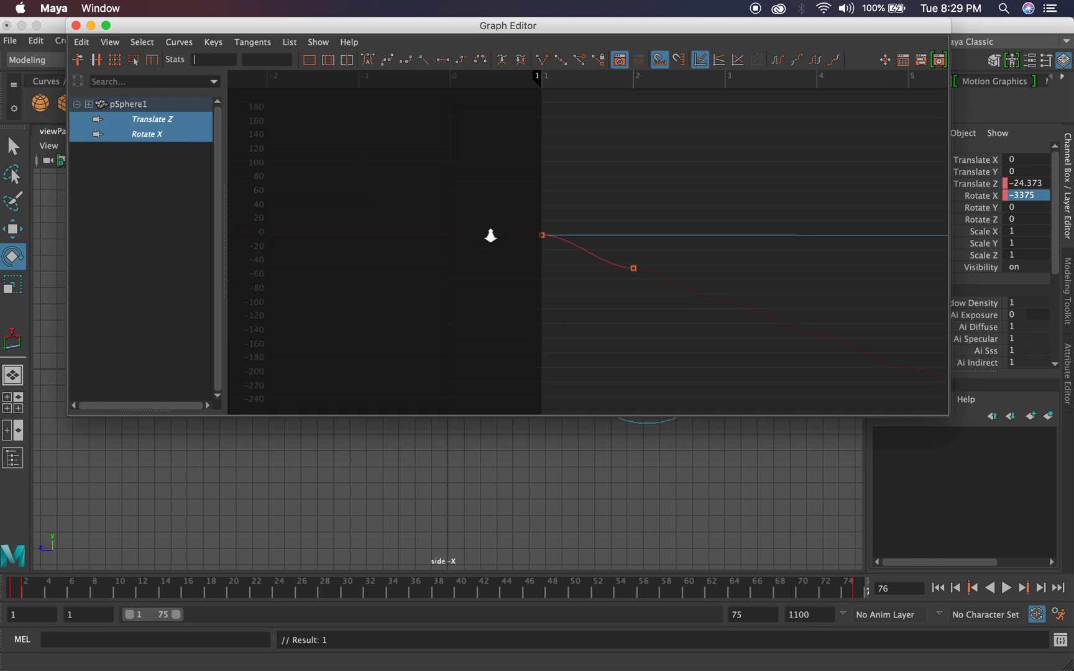
{"action": "right_click_drag", "start_coordinate": [554, 254], "coordinate": [480, 238], "text": "alt"}
{"action": "middle_click_drag", "start_coordinate": [480, 238], "coordinate": [319, 218], "text": "alt"}
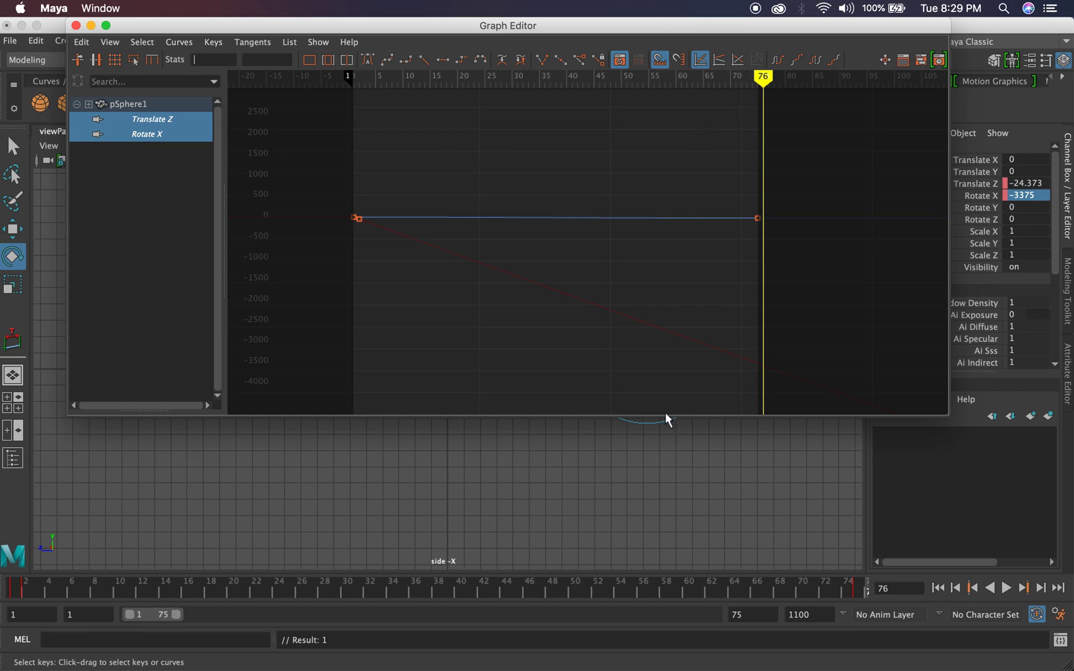
Shorten the Graph Editor to reveal the ball, scrub the time, and show only Rotate X
{"action": "left_click_drag", "start_coordinate": [666, 418], "coordinate": [647, 271]}
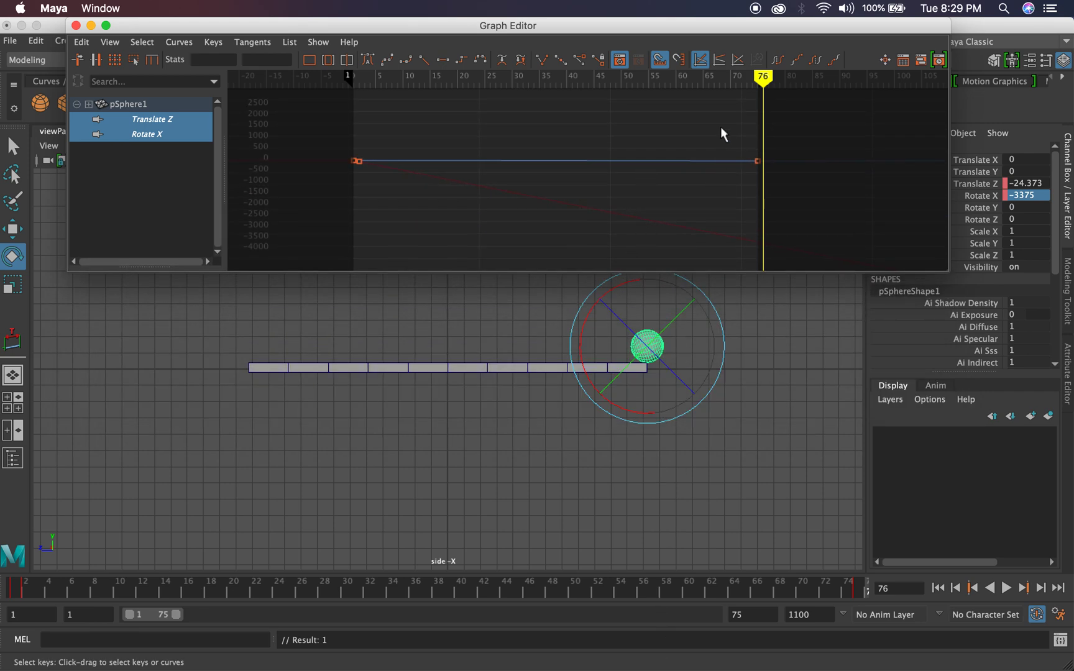
{"action": "mouse_move", "coordinate": [763, 78]}
{"action": "left_mouse_down"}
{"action": "mouse_move", "coordinate": [324, 89]}
{"action": "mouse_move", "coordinate": [756, 107]}
{"action": "left_mouse_up"}
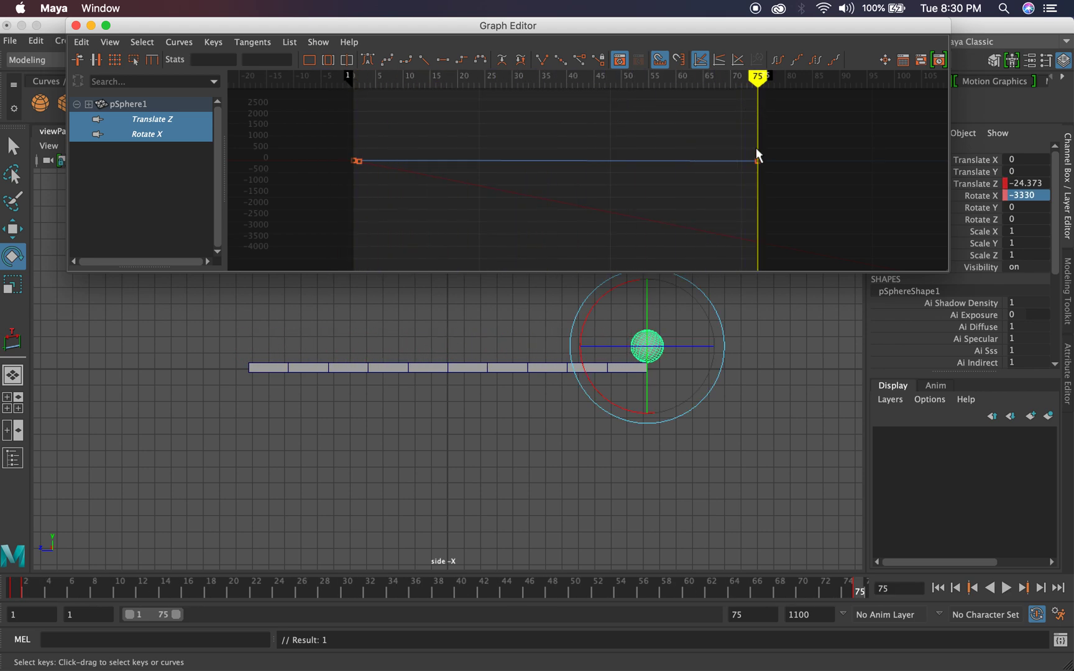
{"action": "left_click", "coordinate": [149, 137]}
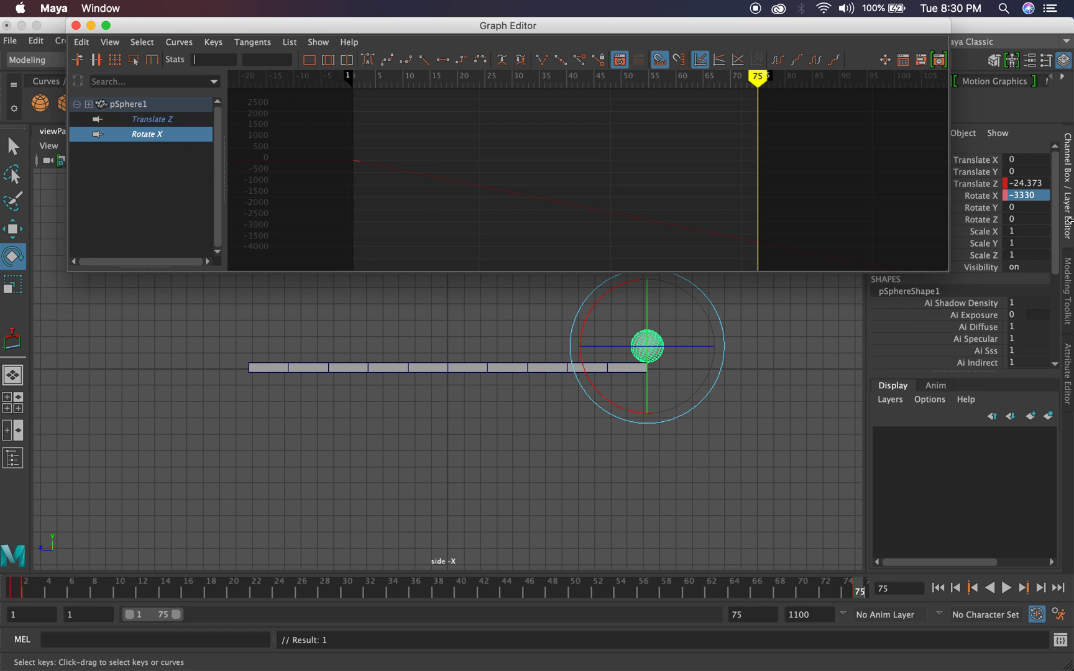
Key Rotate X at -3330 on frame 75
{"action": "right_click", "coordinate": [983, 200]}
{"action": "left_click", "coordinate": [1047, 195]}
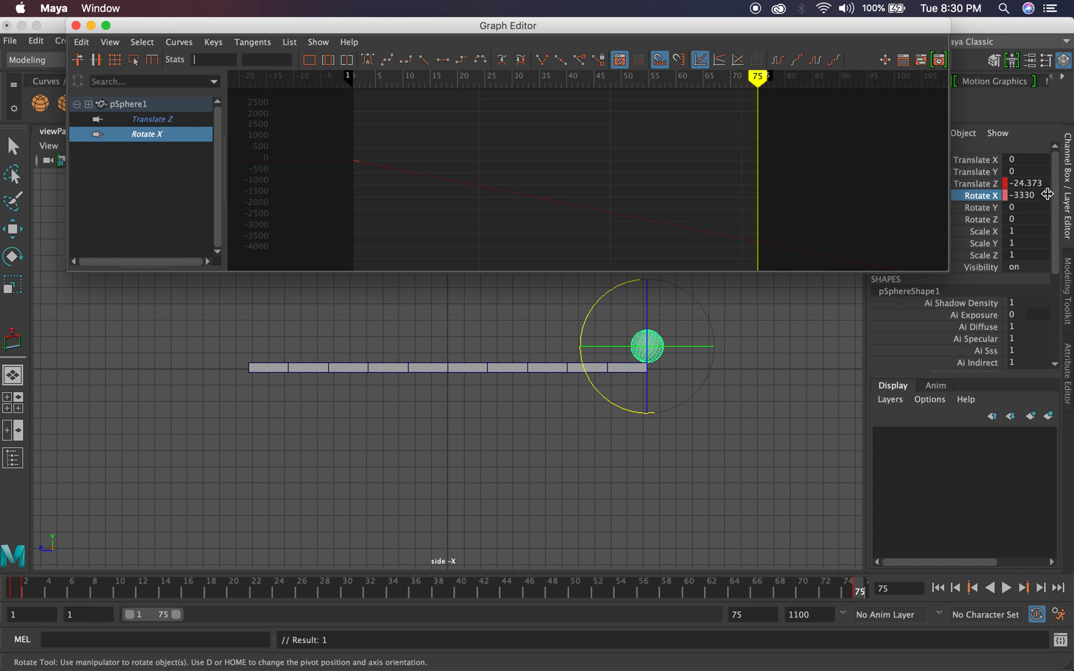
{"action": "right_click", "coordinate": [980, 199]}
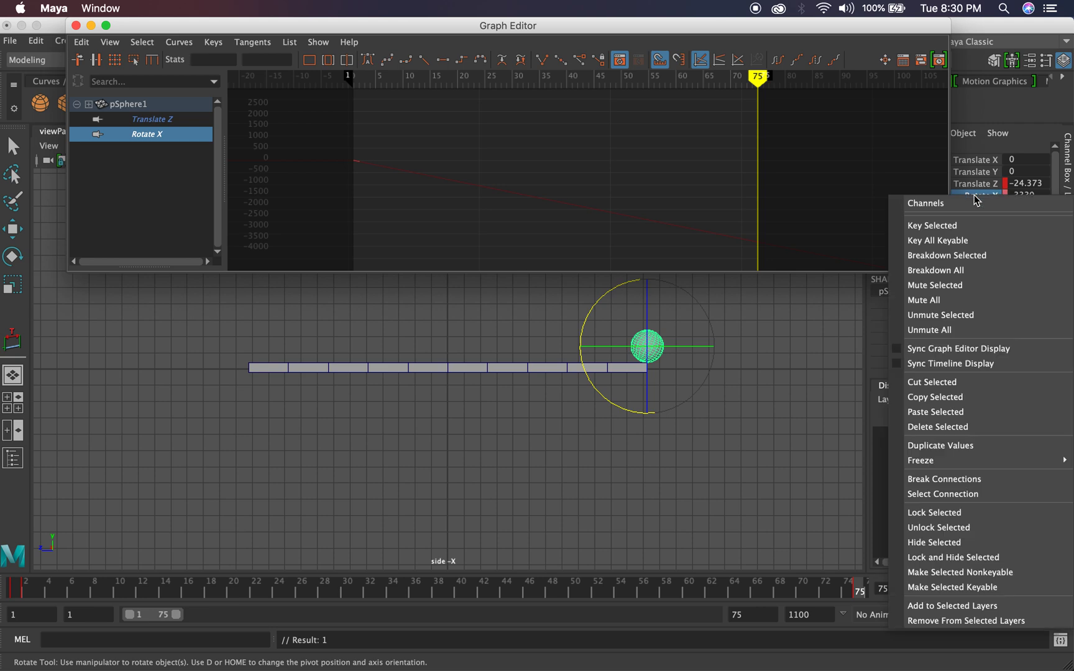
{"action": "left_click", "coordinate": [979, 226]}
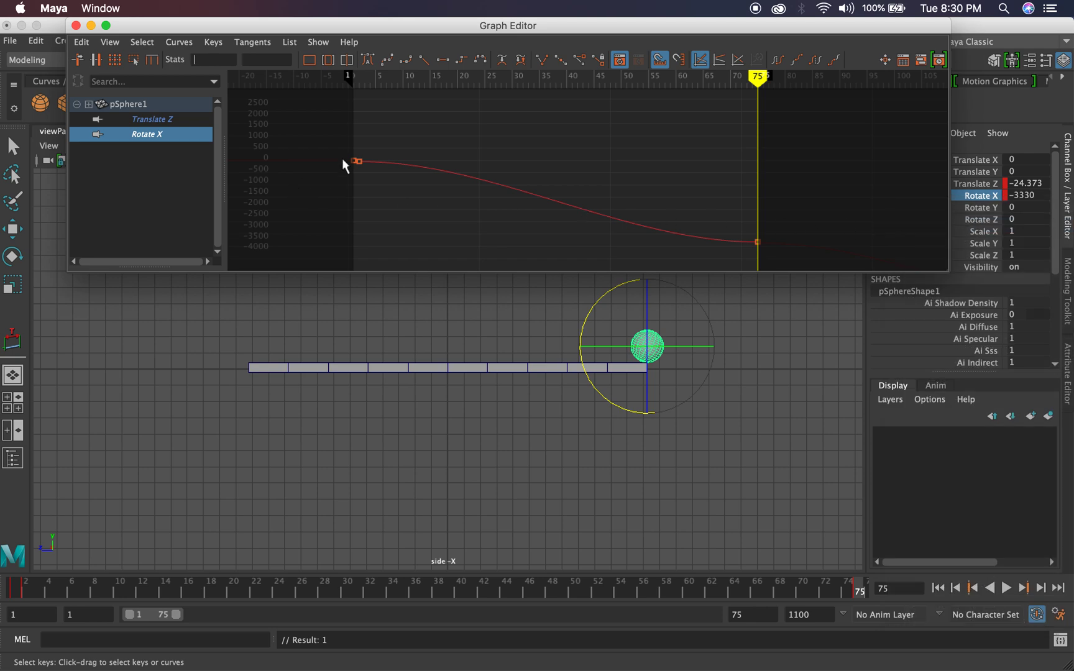
Frame the Rotate X curve and display it together with Translate Z
{"action": "left_click", "coordinate": [308, 61]}
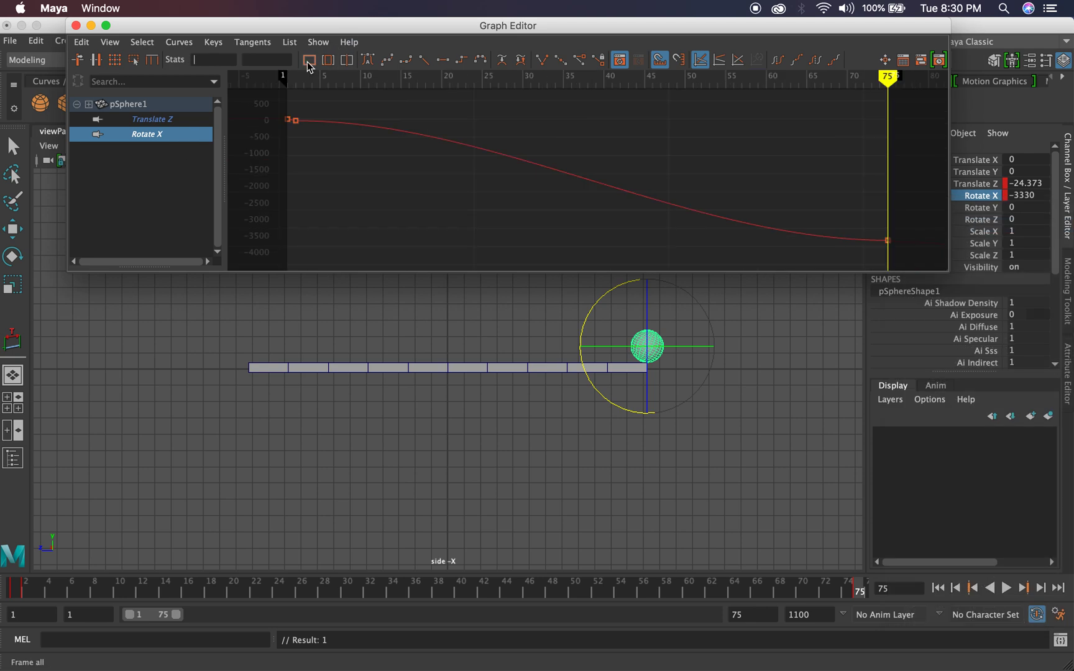
{"action": "left_click", "coordinate": [296, 121]}
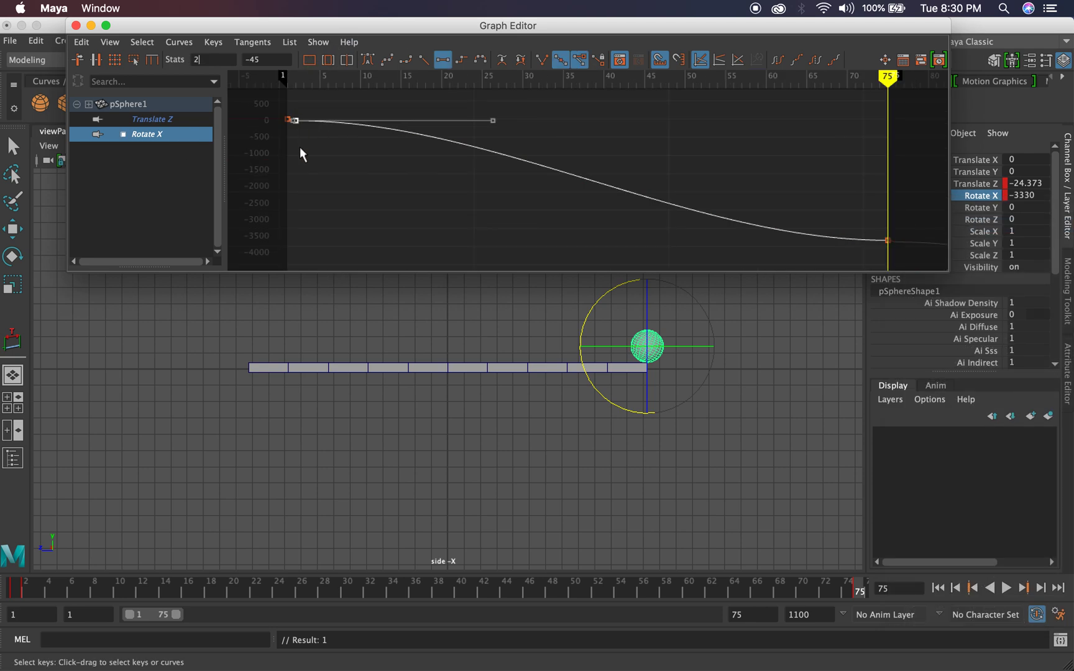
{"action": "left_click", "coordinate": [280, 173]}
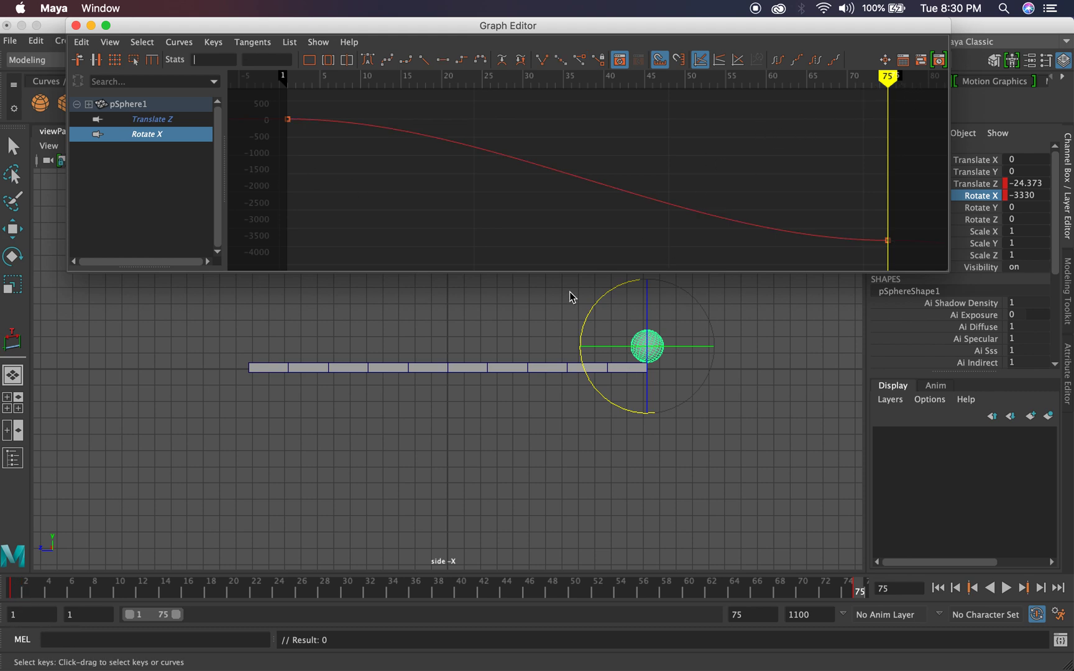
{"action": "left_click", "coordinate": [142, 118], "text": "shift"}
{"action": "key", "text": "f"}
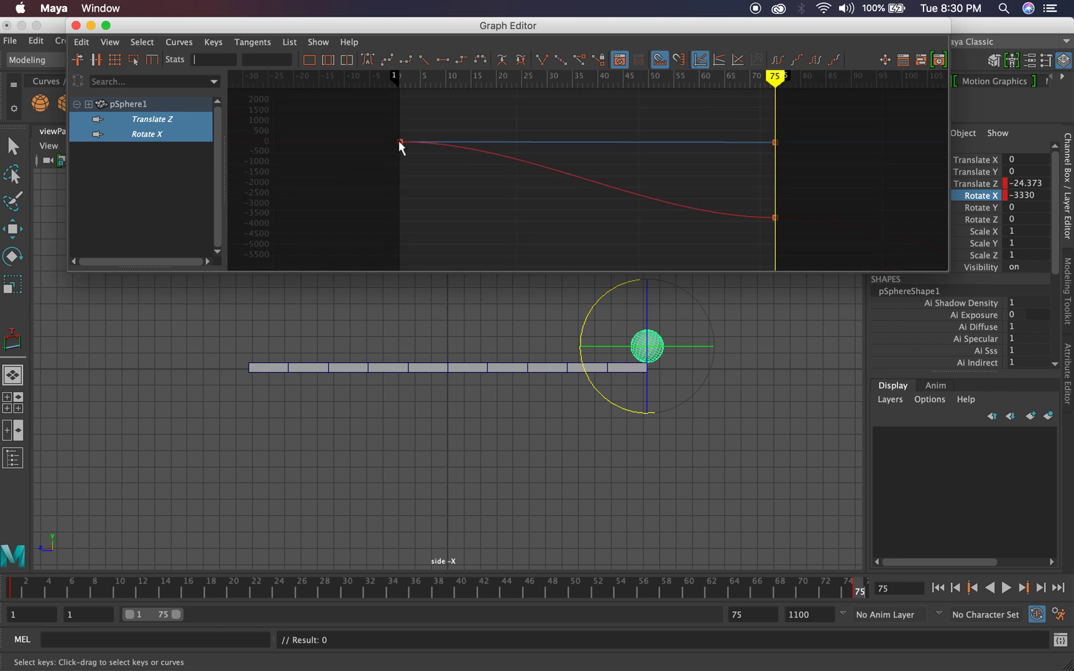
Play the roll from frame 1 and stop at frame 45, where Translate Z is -15.604
{"action": "left_click", "coordinate": [938, 588]}
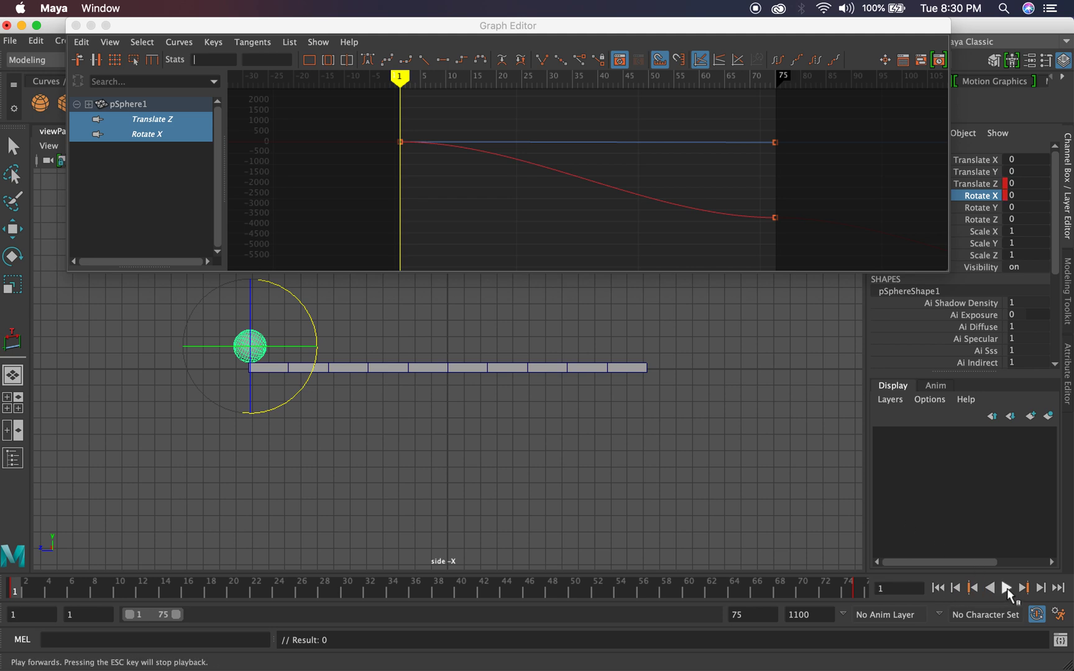
{"action": "left_click", "coordinate": [1007, 590]}
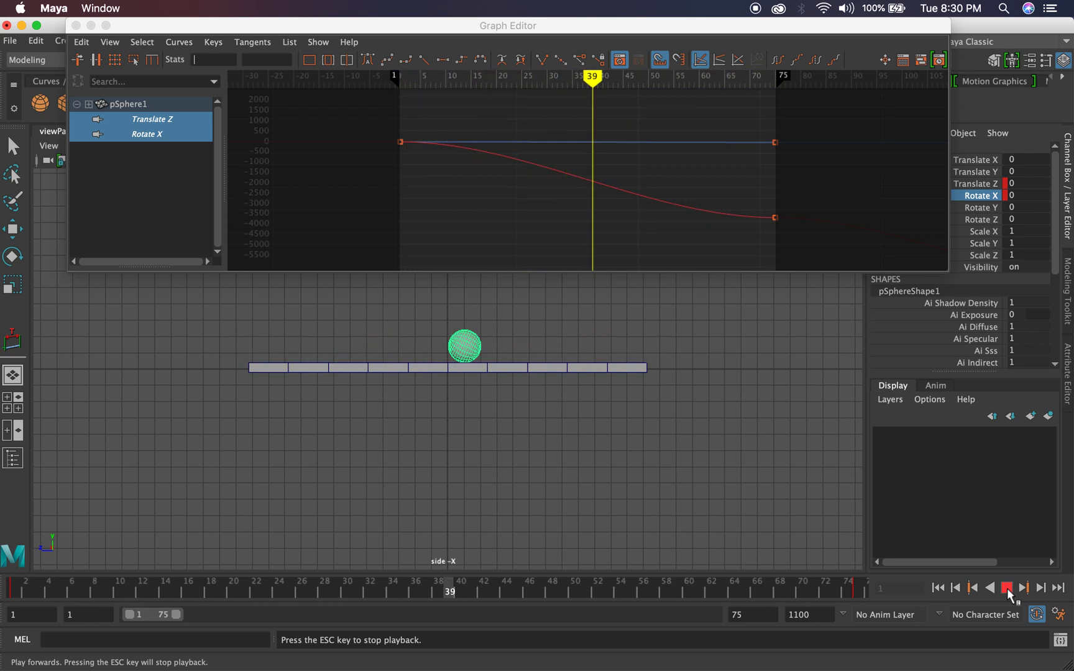
{"action": "left_click", "coordinate": [1007, 589]}
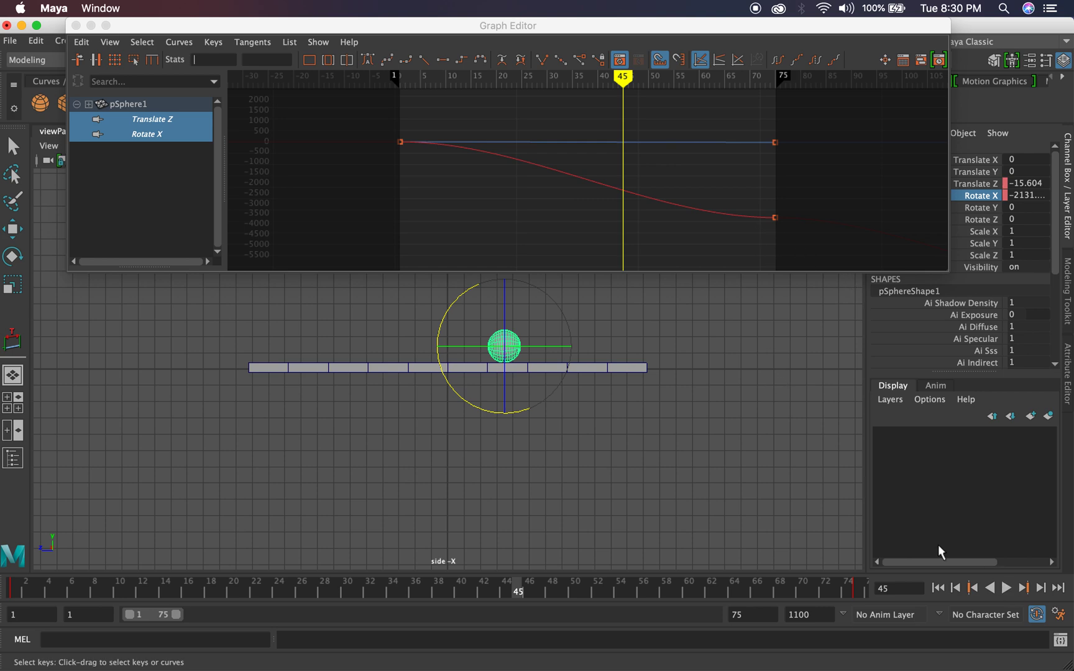
Set both curves' post-infinity to Linear, toggle infinity display, and scrub to check the roll
{"action": "left_click", "coordinate": [179, 42]}
{"action": "mouse_move", "coordinate": [208, 76]}
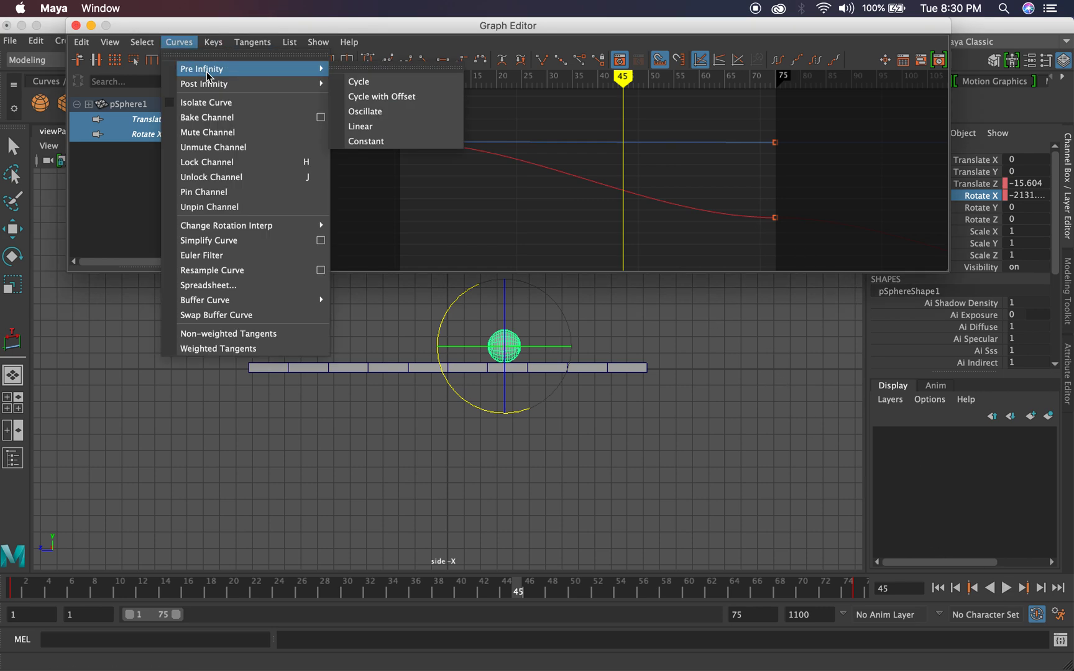
{"action": "mouse_move", "coordinate": [276, 85]}
{"action": "left_click", "coordinate": [432, 140]}
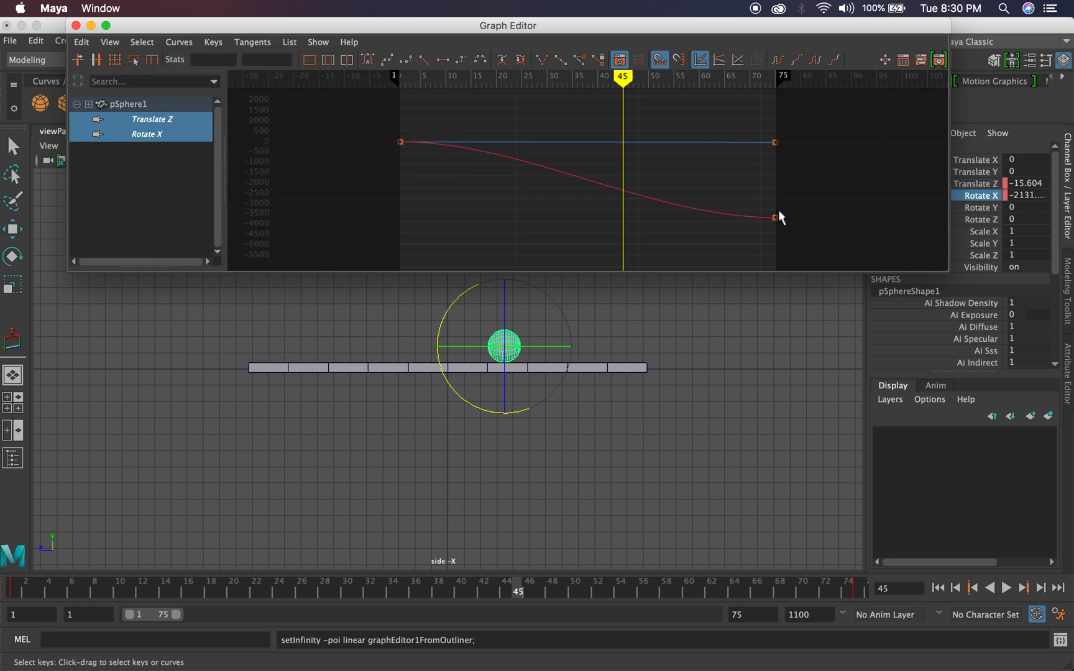
{"action": "left_click", "coordinate": [111, 41]}
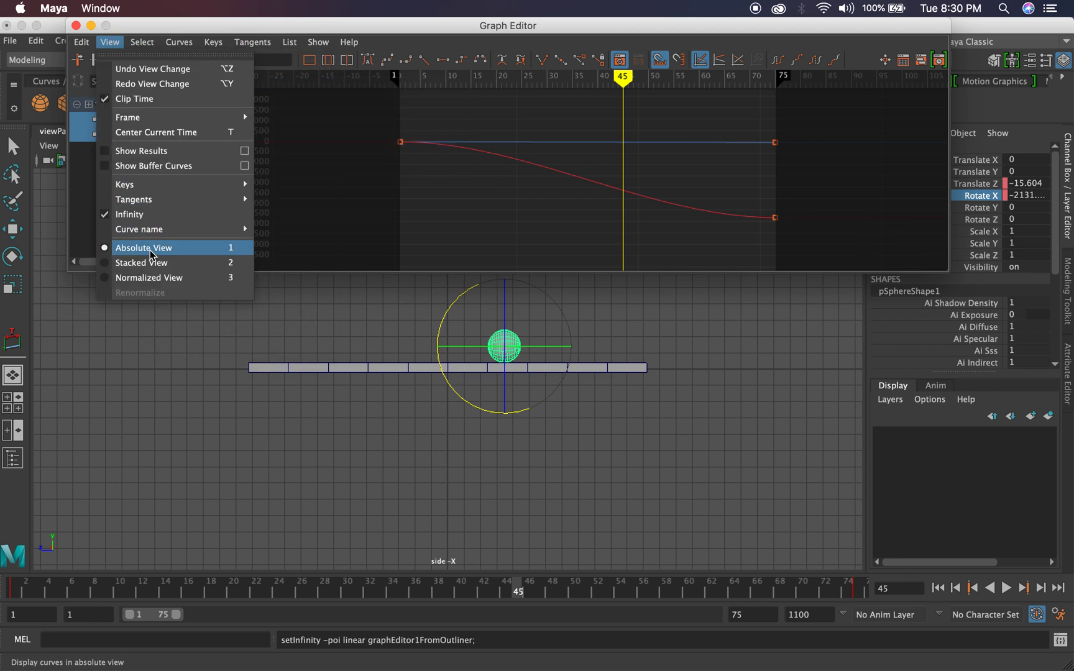
{"action": "left_click", "coordinate": [130, 213]}
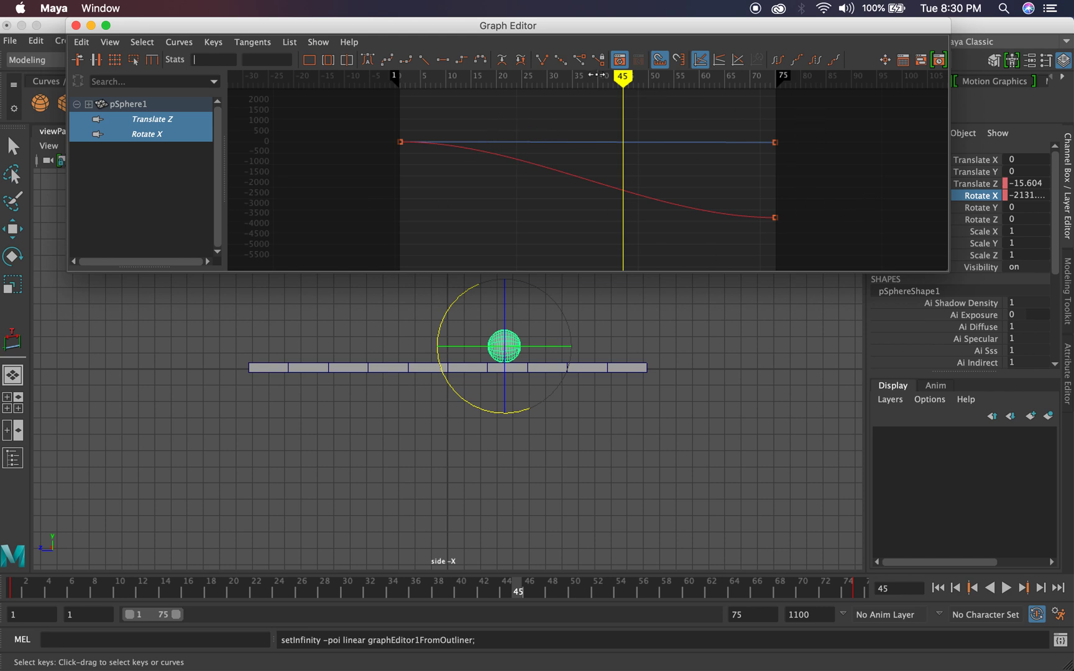
{"action": "left_click_drag", "start_coordinate": [597, 75], "coordinate": [664, 93]}
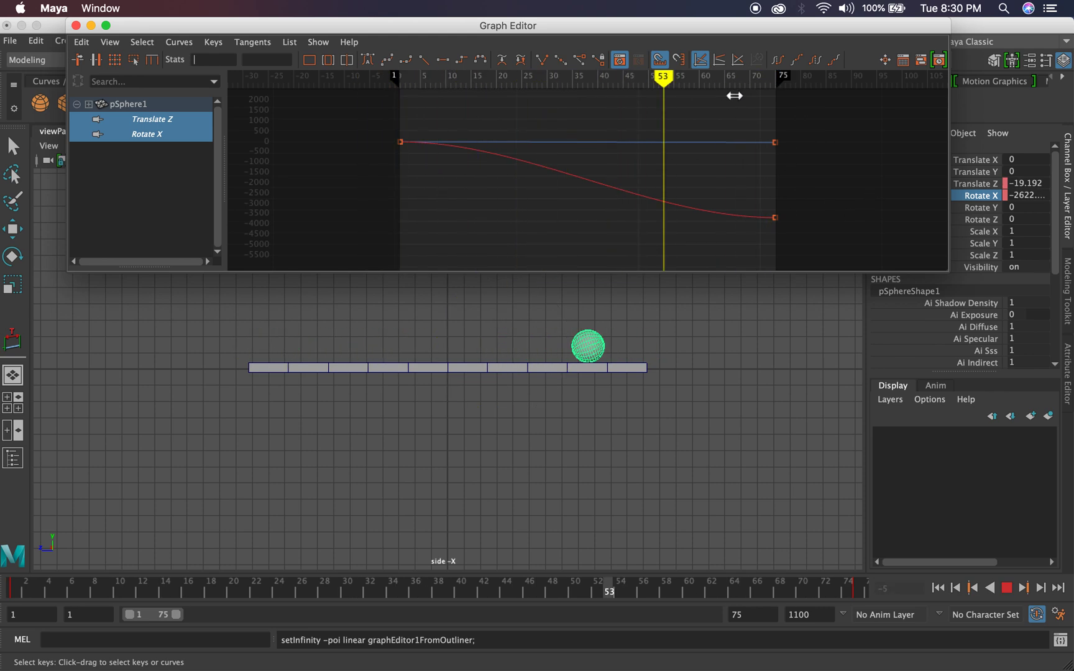
Scrub back toward the start, then stop on frame 75 showing Rotate X -3330 and Translate Z -24.373
{"action": "left_click_drag", "start_coordinate": [734, 95], "coordinate": [399, 126]}
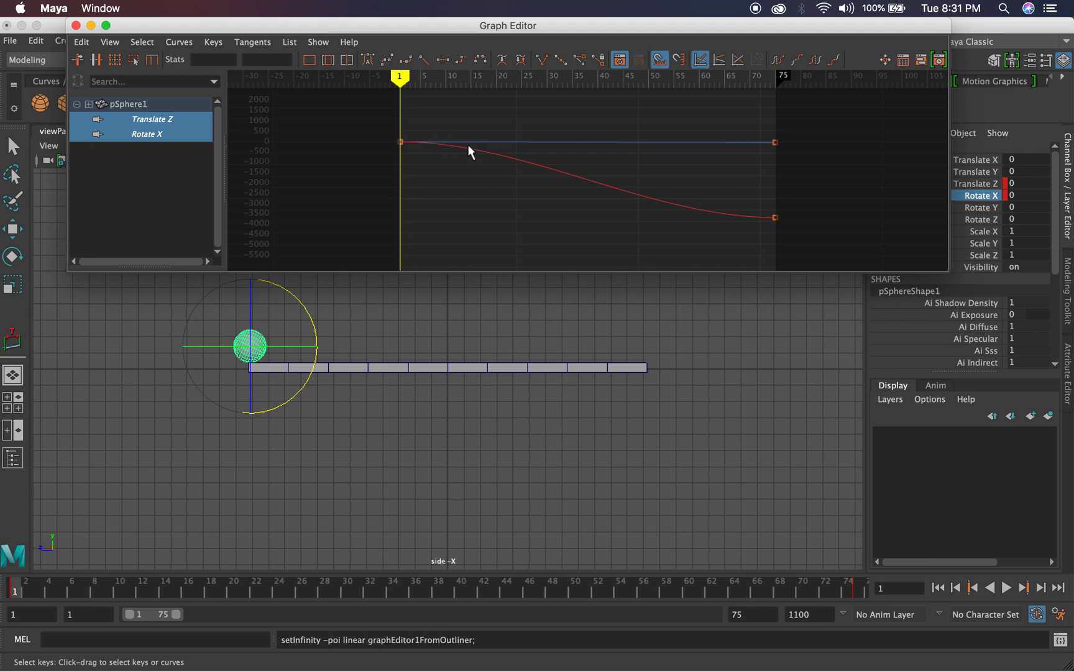
{"action": "left_click_drag", "start_coordinate": [671, 80], "coordinate": [774, 81]}
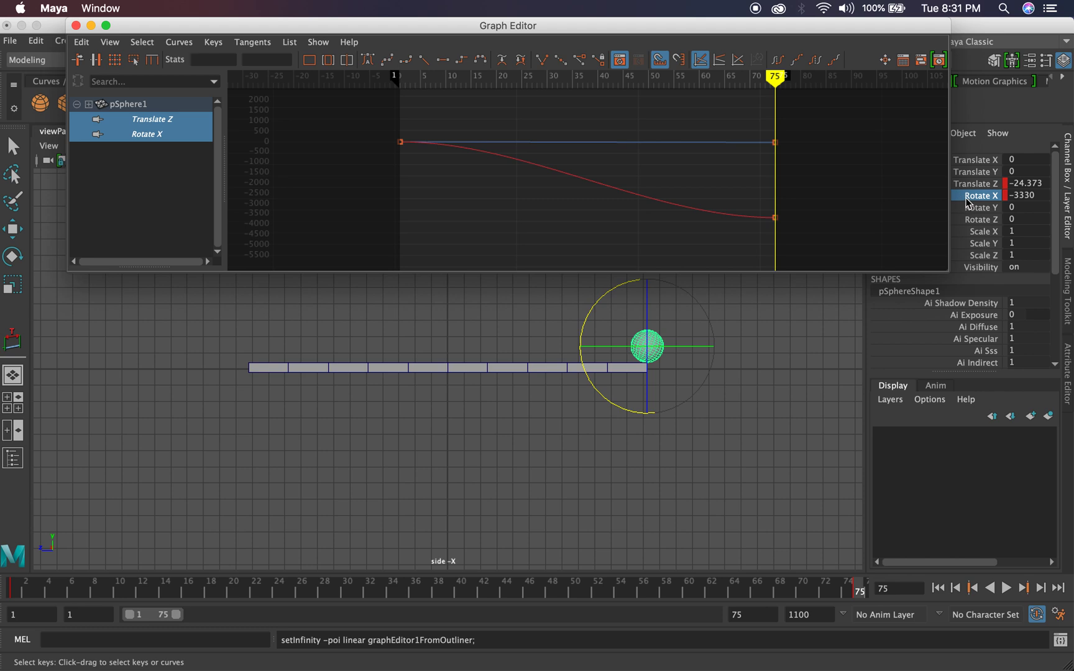
{"action": "left_click", "coordinate": [1029, 195]}
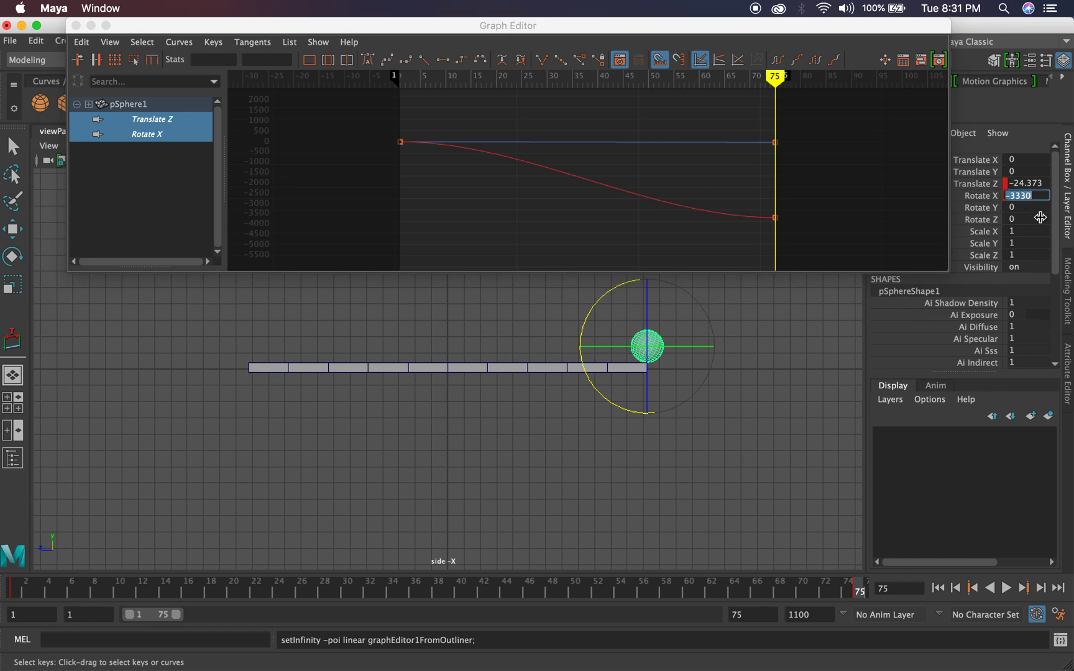
{"action": "left_click", "coordinate": [346, 153]}
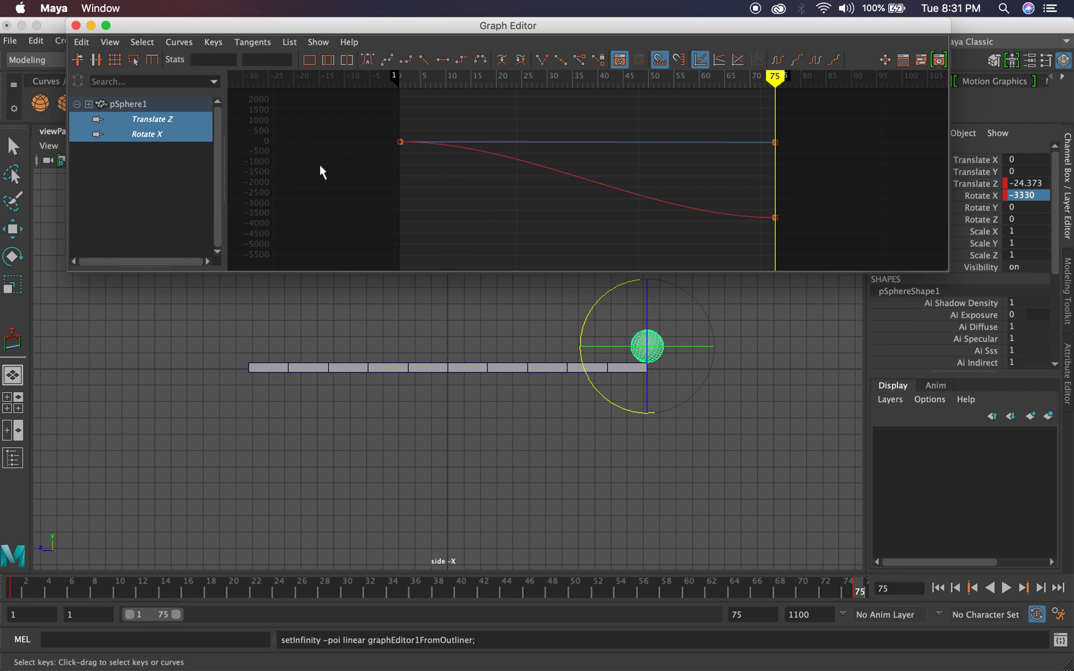
At frame 1, close the Graph Editor and delete all the ball's keys, then scrub to confirm it stays put
{"action": "mouse_move", "coordinate": [458, 86]}
{"action": "left_mouse_down"}
{"action": "mouse_move", "coordinate": [391, 77]}
{"action": "mouse_move", "coordinate": [400, 75]}
{"action": "left_mouse_up"}
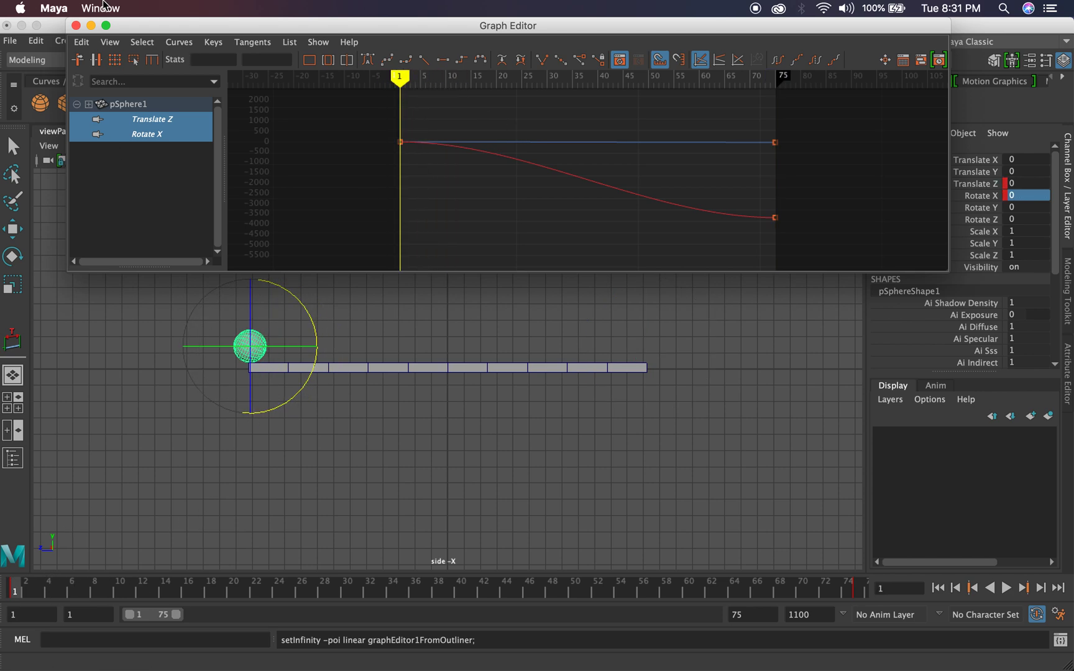
{"action": "left_click", "coordinate": [75, 25]}
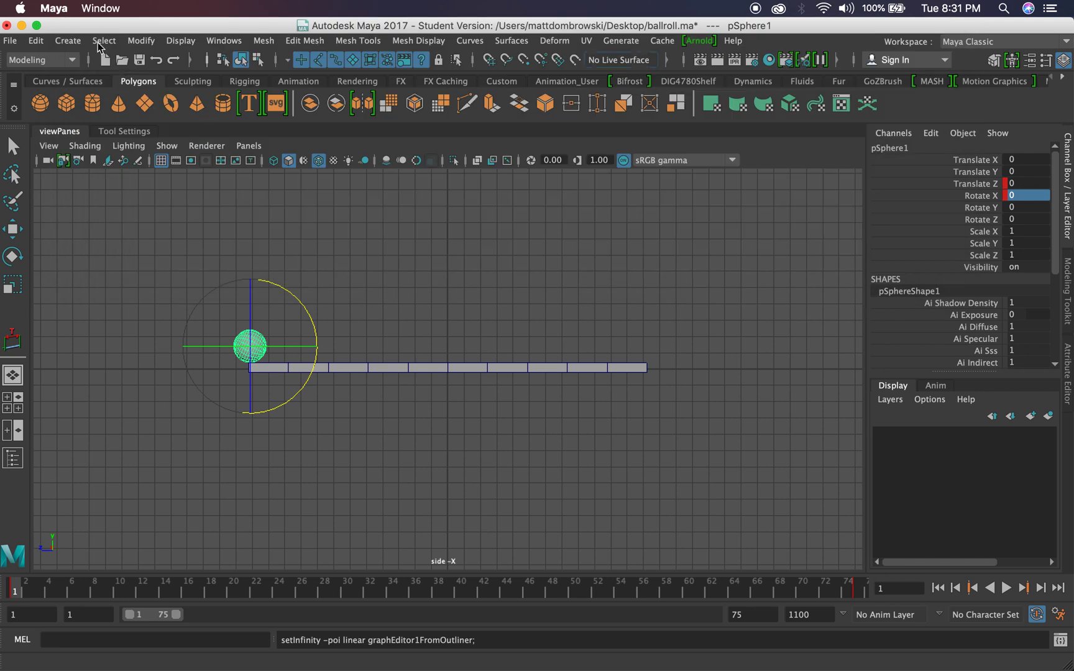
{"action": "left_click", "coordinate": [64, 41]}
{"action": "mouse_move", "coordinate": [36, 40]}
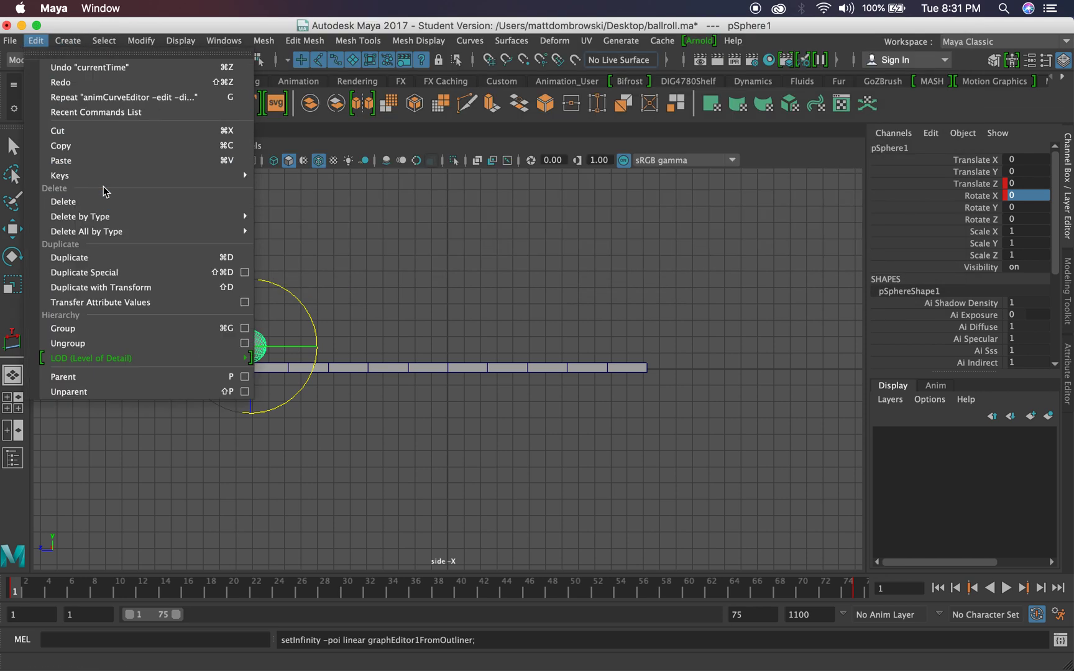
{"action": "mouse_move", "coordinate": [163, 176]}
{"action": "left_click", "coordinate": [313, 234]}
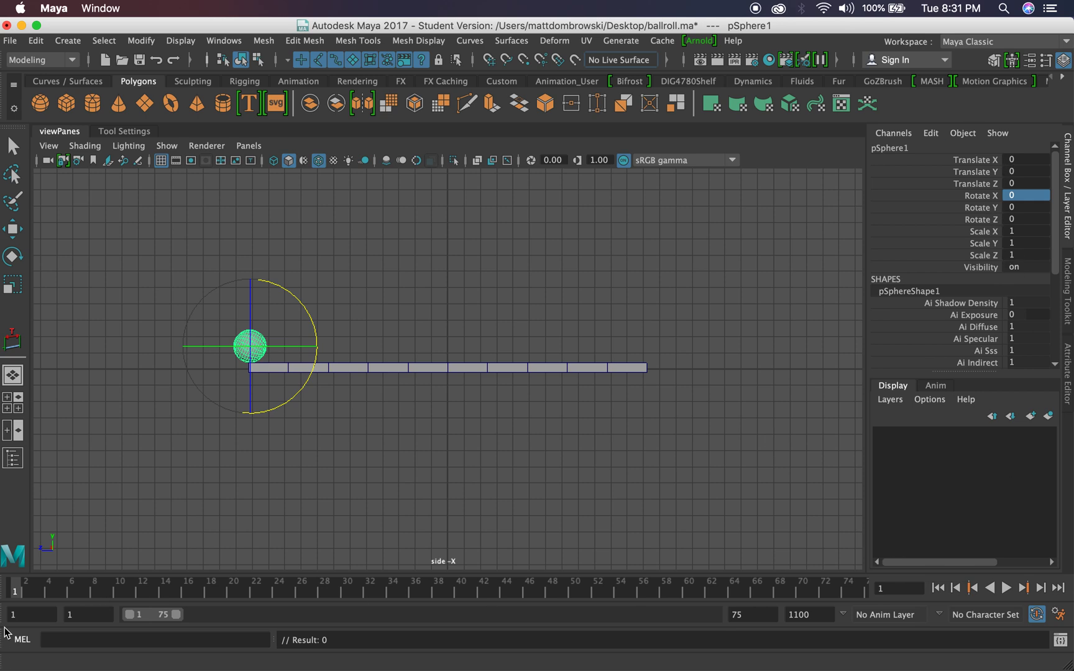
{"action": "left_click_drag", "start_coordinate": [55, 580], "coordinate": [15, 590]}
{"action": "left_click", "coordinate": [970, 372]}
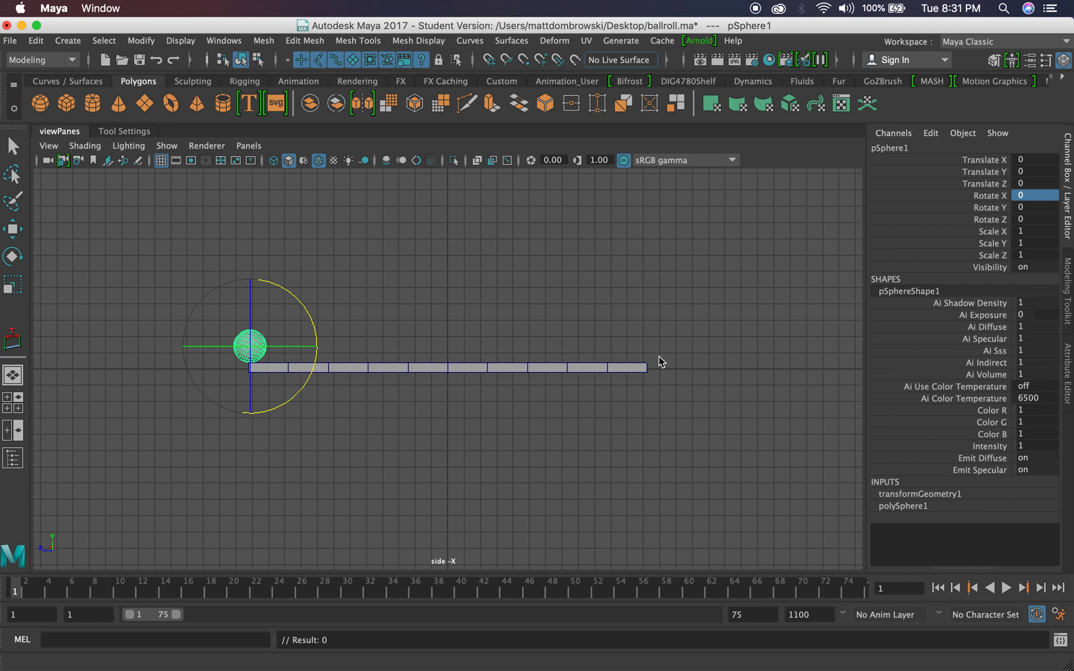
Scroll the view in on the unkeyed ball at the plank's start
{"action": "scroll", "coordinate": [248, 346], "scroll_direction": "up", "scroll_amount": 5}
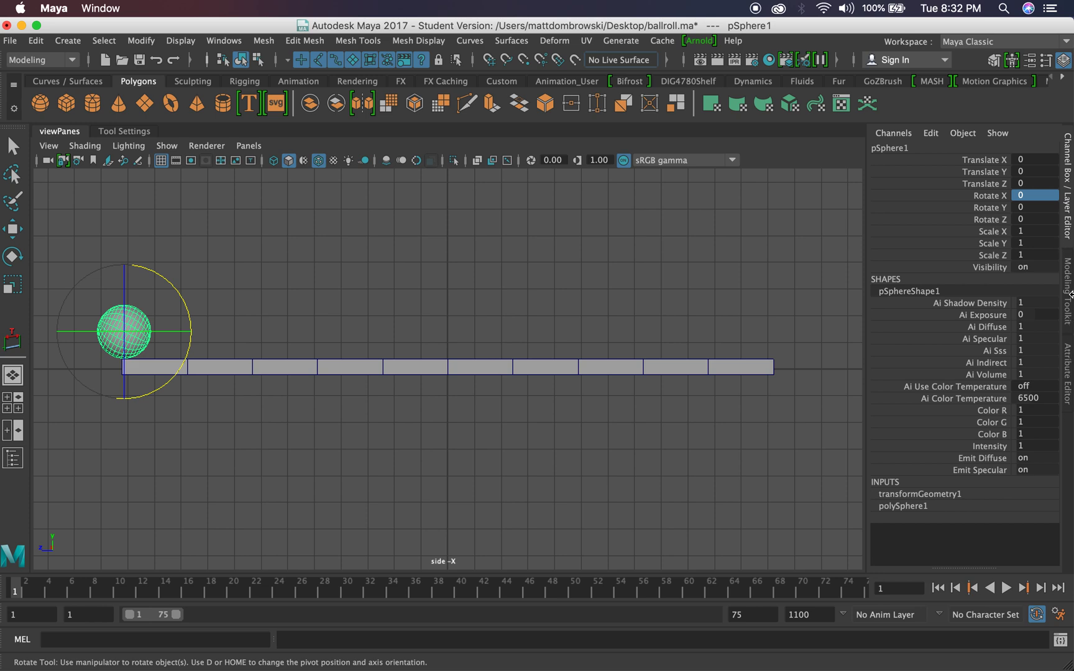
Search Chrome for 'circumference of a circle formula' (C = 2πr), select the Radius field, and return to Maya
{"action": "mouse_move", "coordinate": [582, 670]}
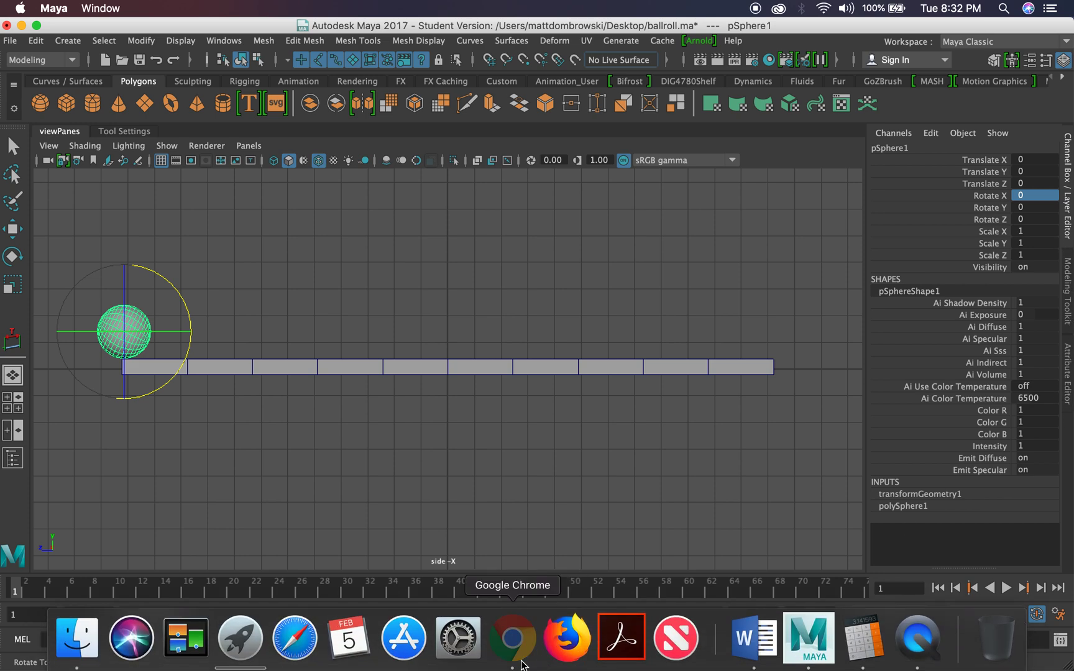
{"action": "left_click", "coordinate": [511, 638]}
{"action": "type", "text": "ci"}
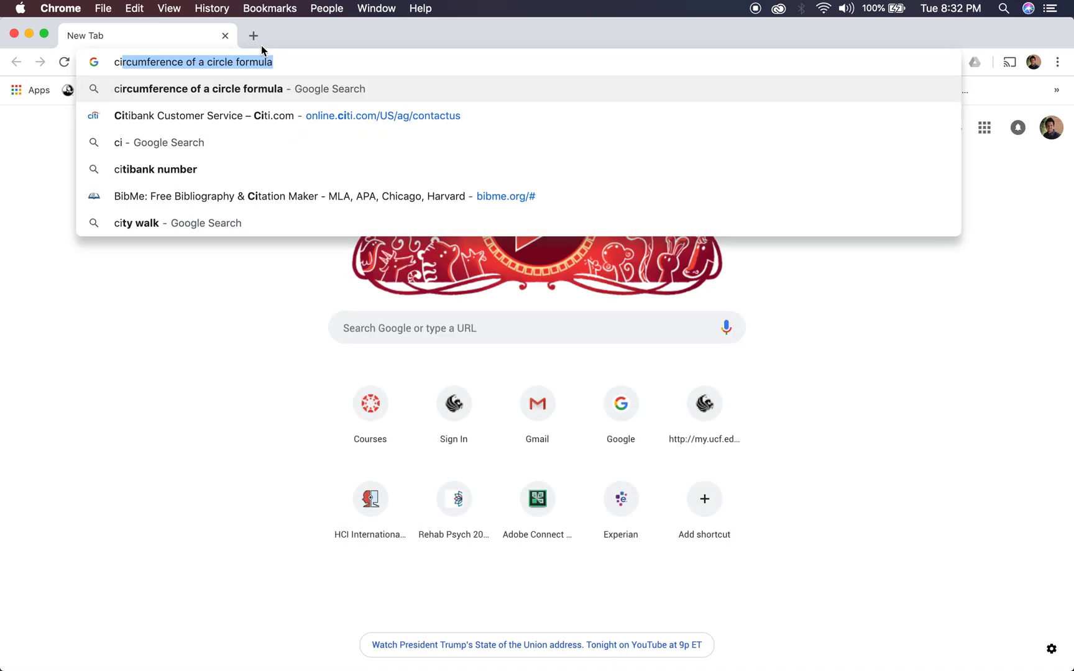
{"action": "type", "text": "r"}
{"action": "left_click", "coordinate": [264, 89]}
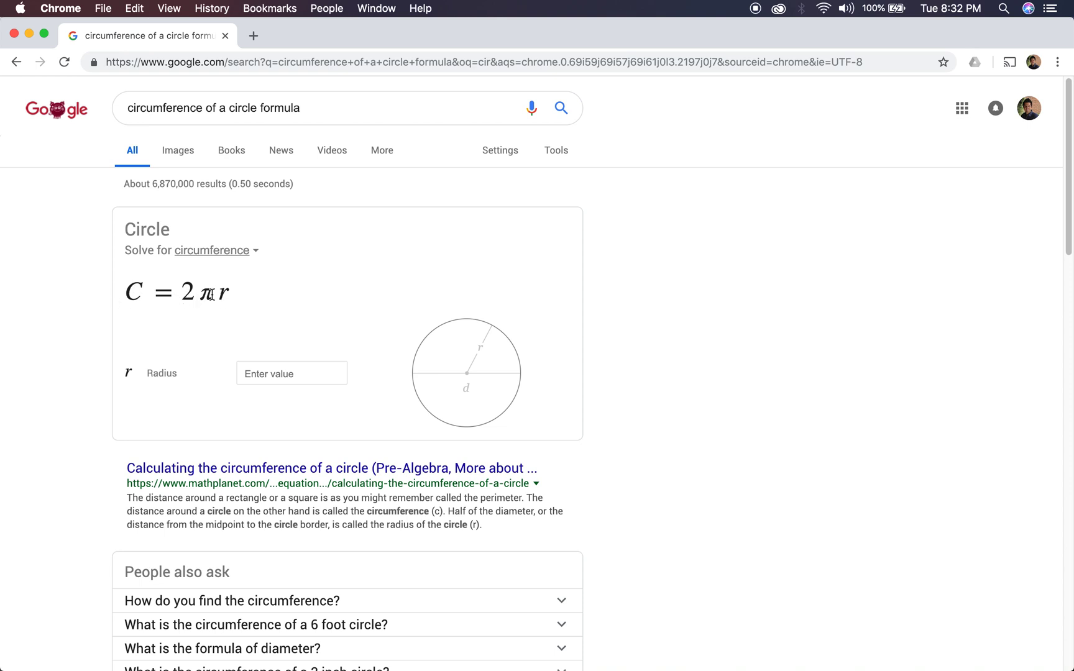
{"action": "left_click", "coordinate": [276, 371]}
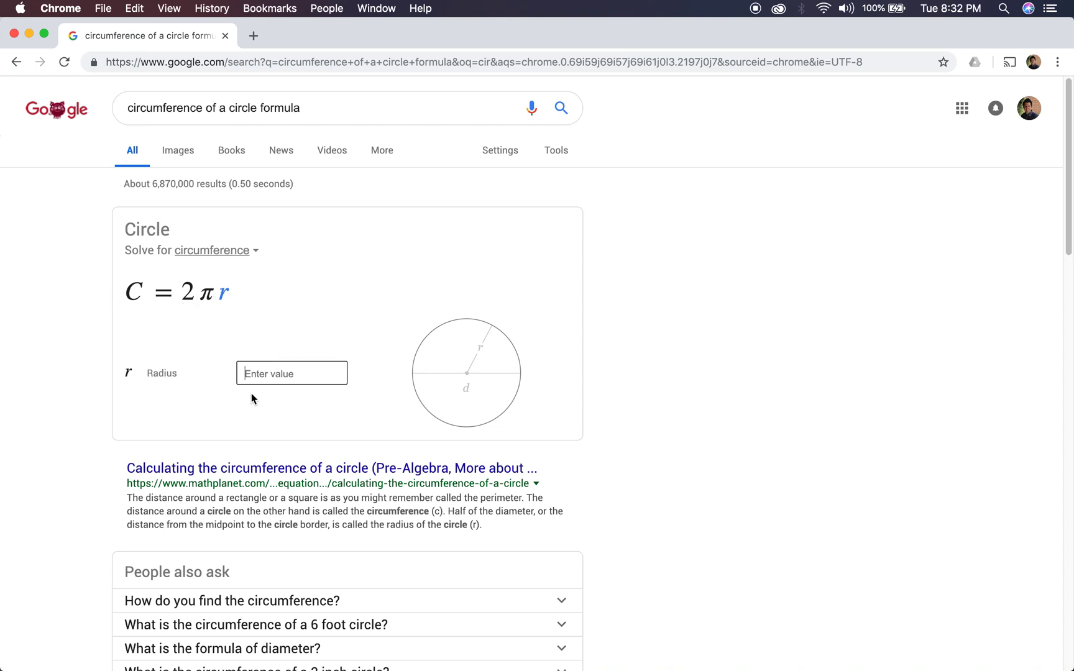
{"action": "mouse_move", "coordinate": [538, 650]}
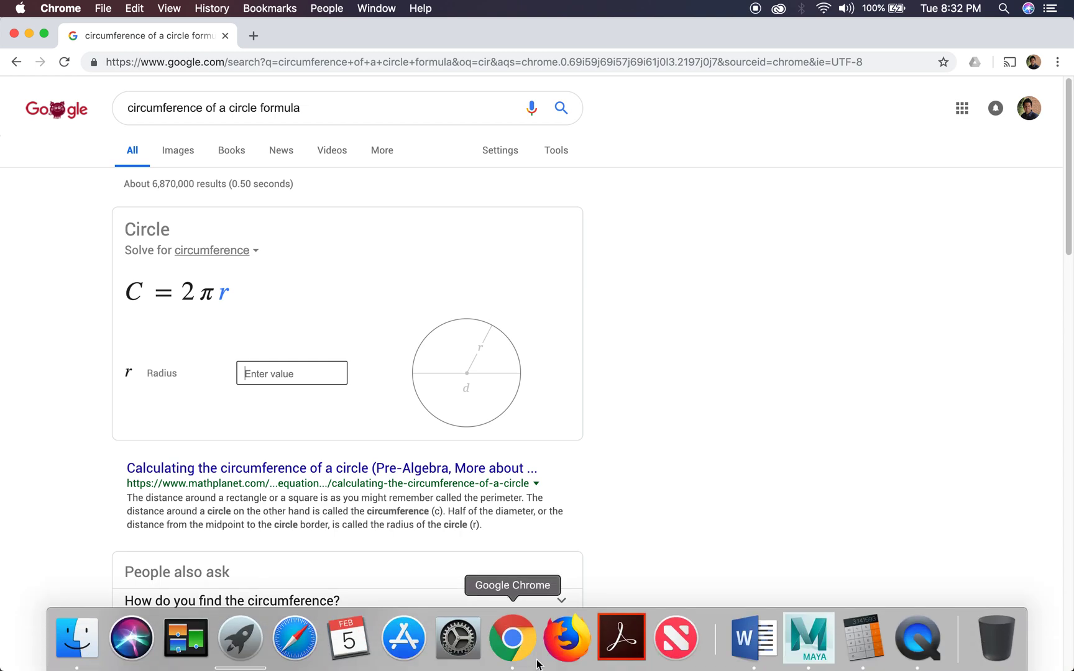
{"action": "left_click", "coordinate": [809, 641]}
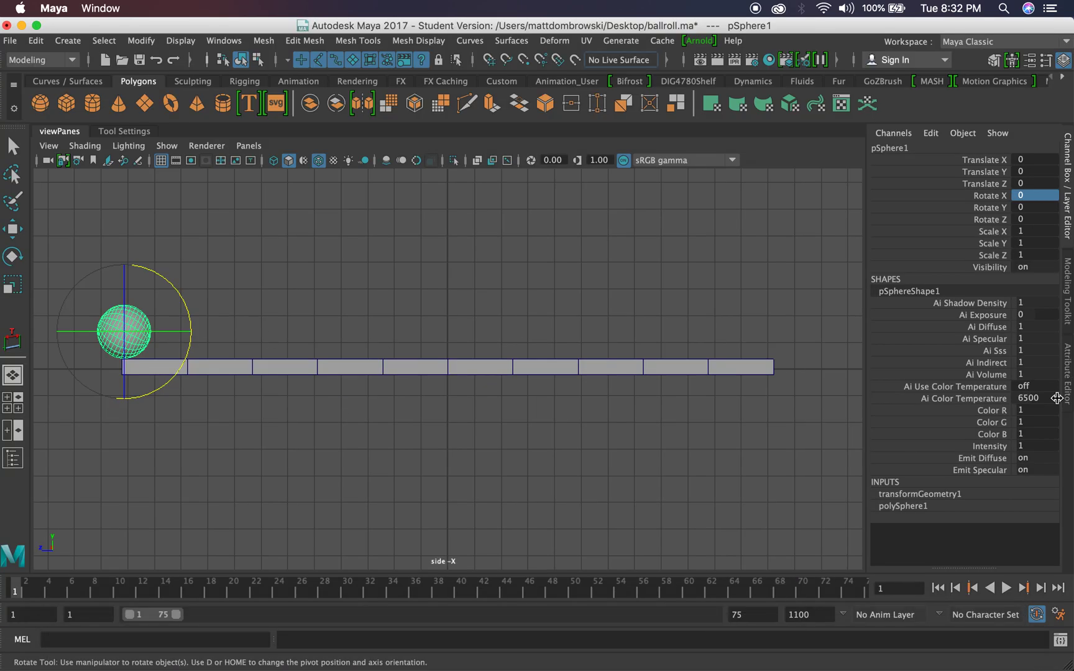
Show polySphere1's inputs to confirm Radius 1, briefly opening and closing Calculator
{"action": "left_click", "coordinate": [933, 507]}
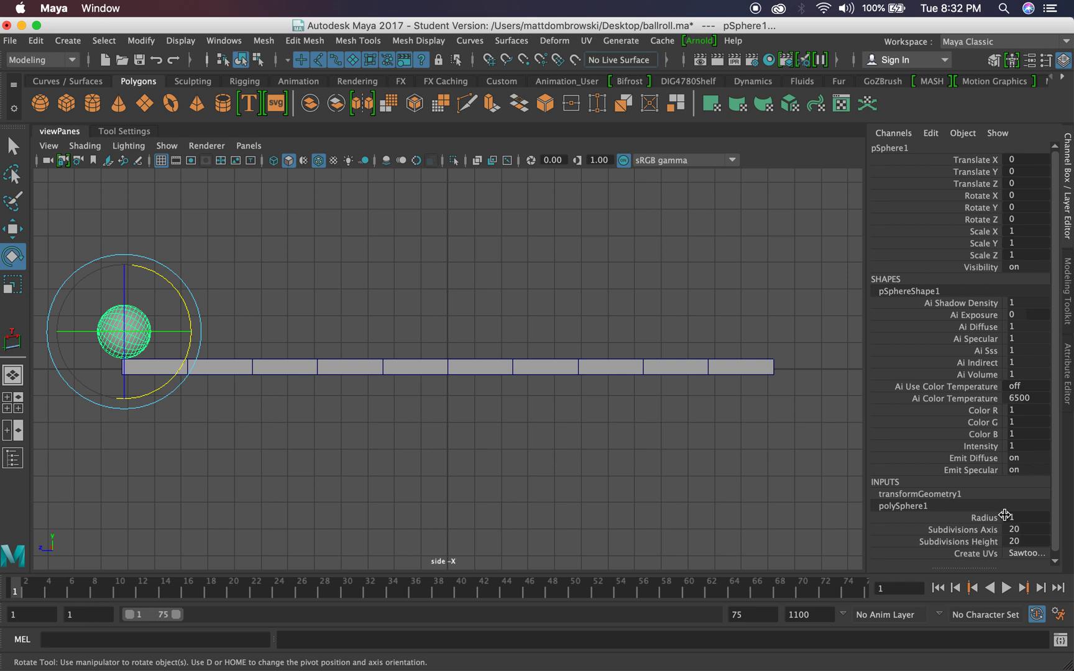
{"action": "left_click", "coordinate": [1029, 518]}
{"action": "mouse_move", "coordinate": [676, 644]}
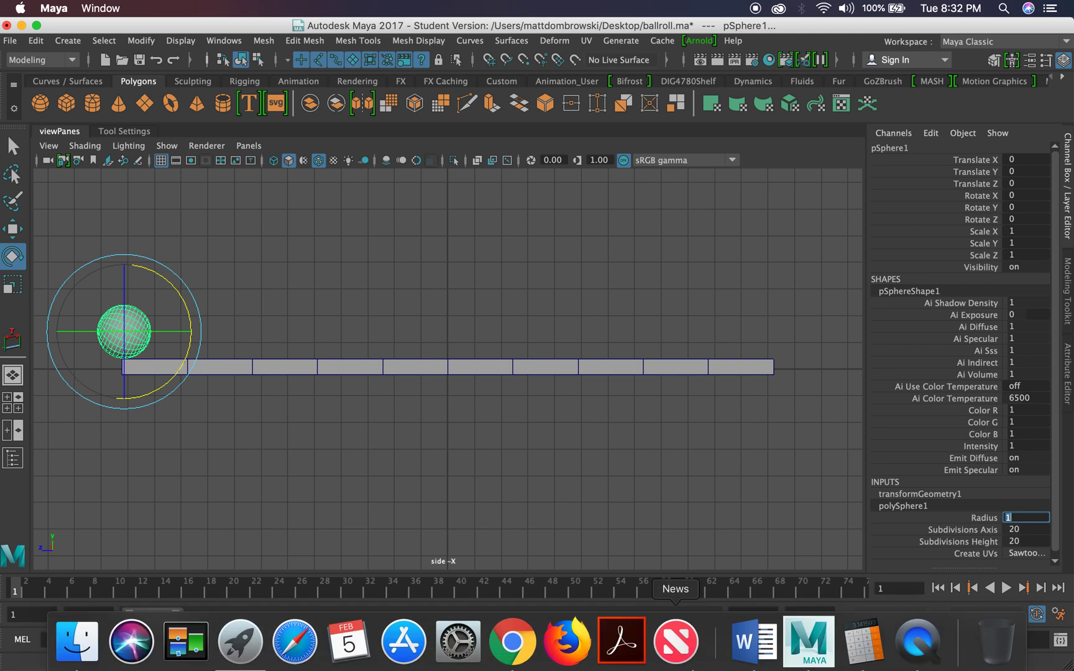
{"action": "left_click", "coordinate": [864, 646]}
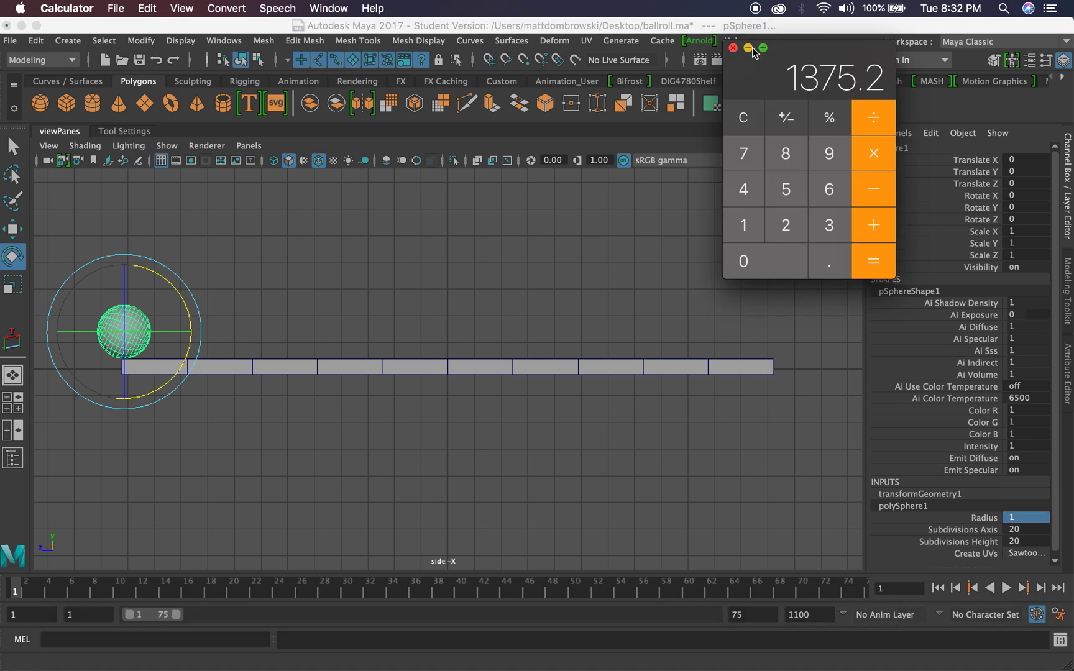
{"action": "left_click", "coordinate": [732, 48]}
{"action": "mouse_move", "coordinate": [892, 646]}
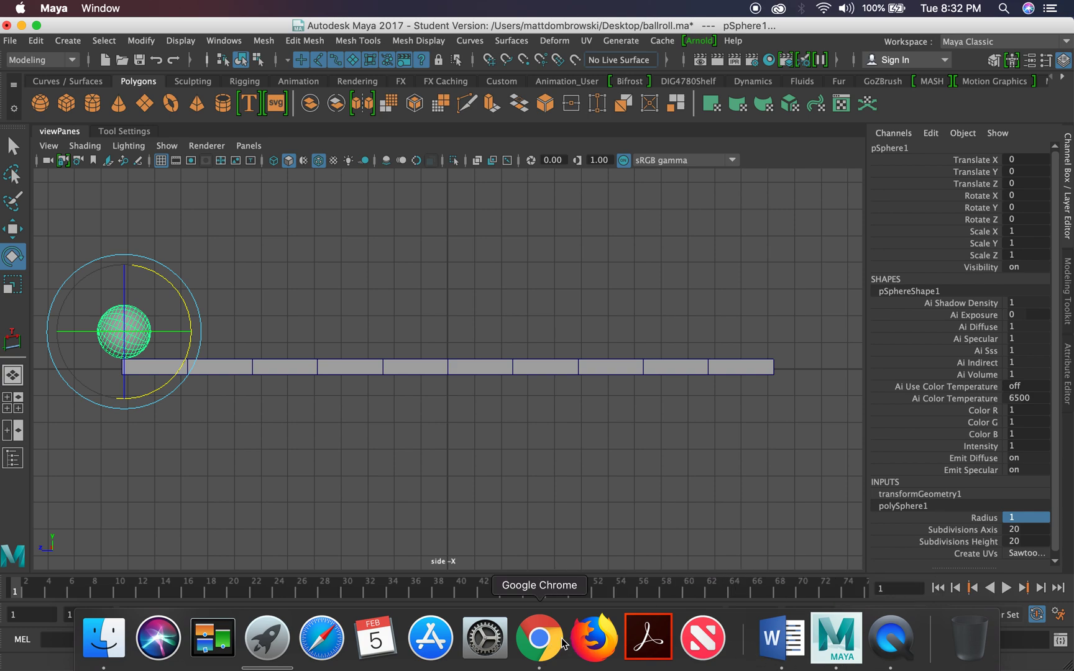
Enter radius 1 in Google's circle calculator and highlight the 6.28 circumference result
{"action": "left_click", "coordinate": [540, 643]}
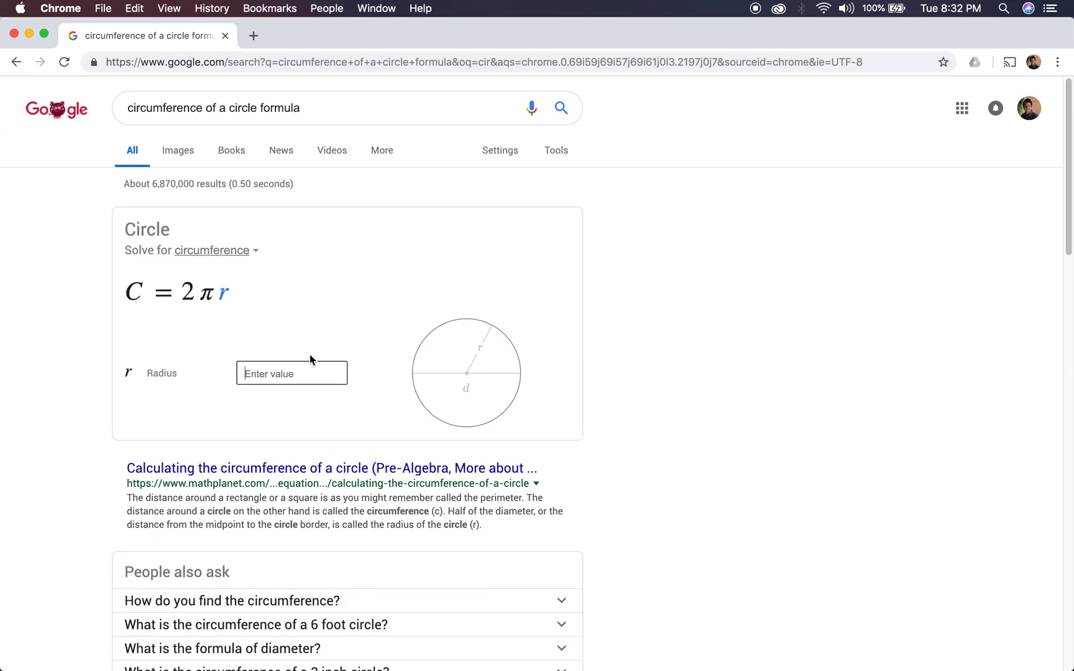
{"action": "type", "text": "1"}
{"action": "left_click_drag", "start_coordinate": [178, 292], "coordinate": [231, 294]}
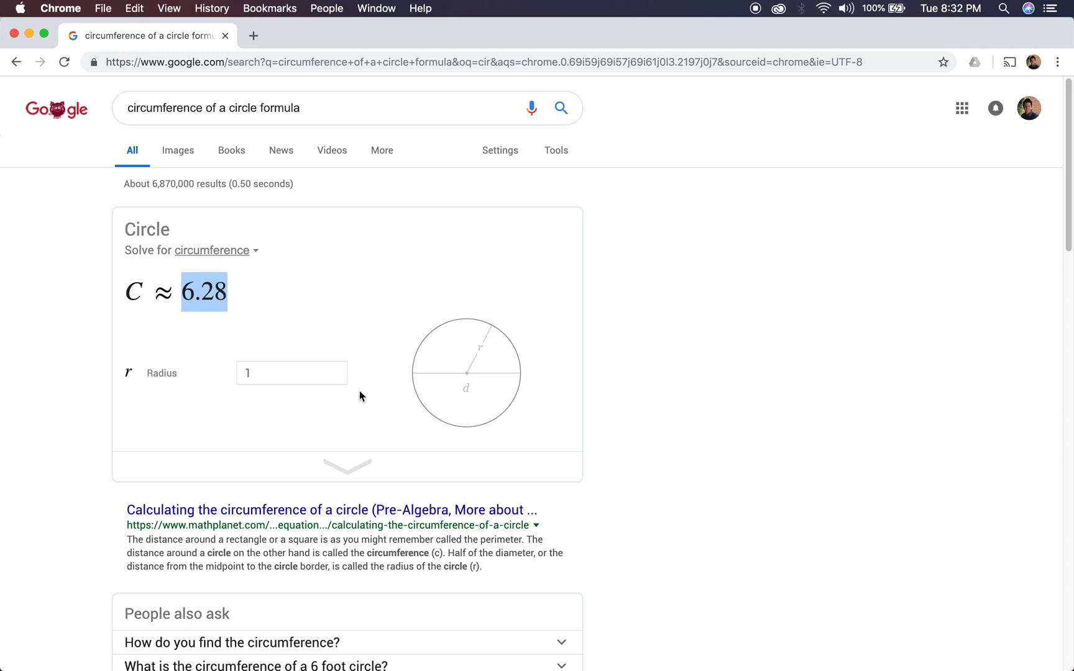
{"action": "left_click", "coordinate": [280, 366]}
{"action": "key", "text": "BackSpace"}
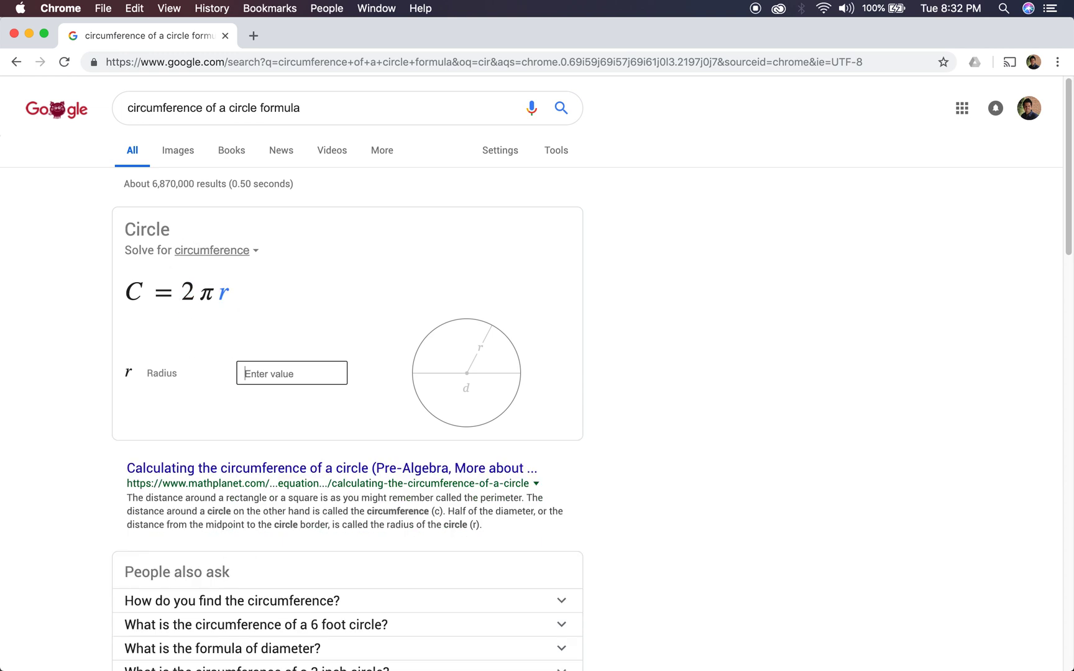
{"action": "double_click", "coordinate": [207, 293]}
{"action": "left_click", "coordinate": [284, 383]}
{"action": "type", "text": "1"}
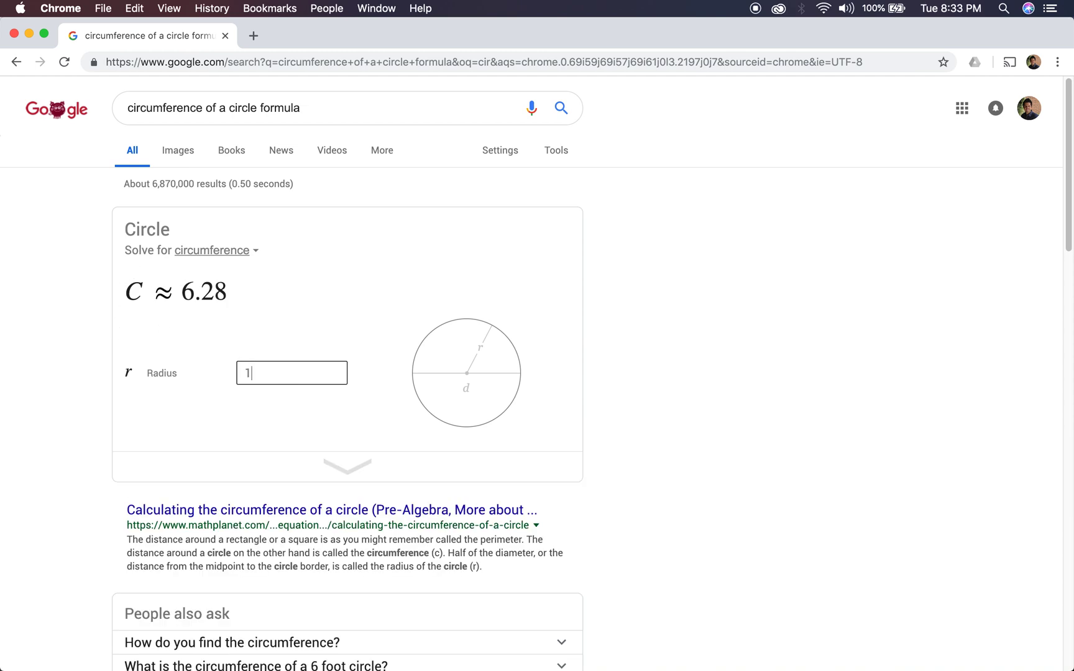
{"action": "left_click_drag", "start_coordinate": [179, 292], "coordinate": [279, 297]}
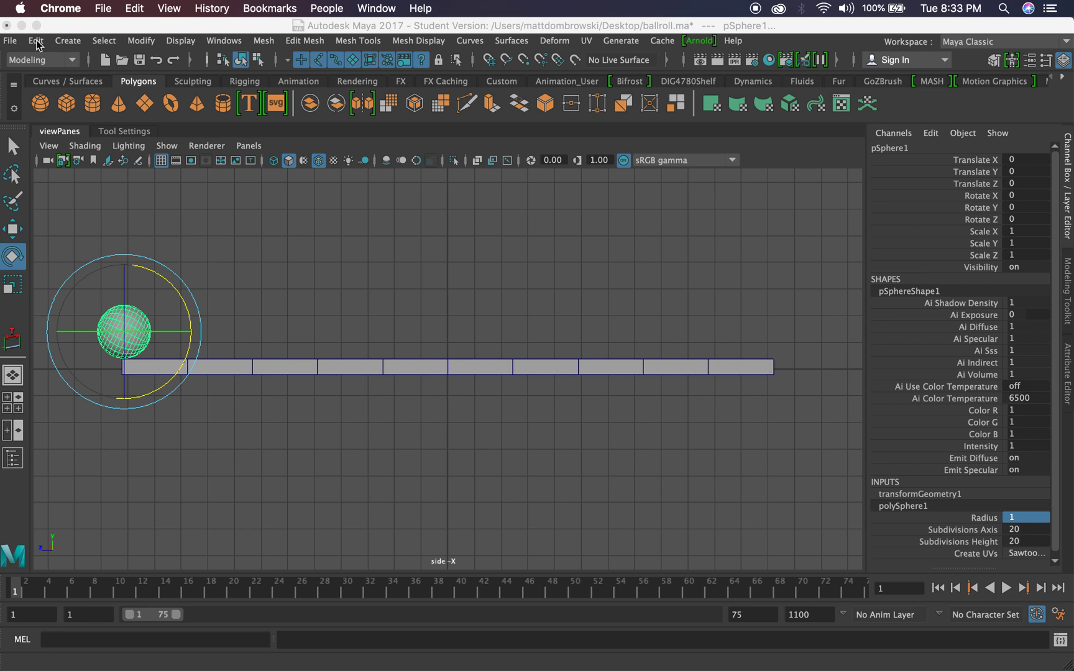
Measure the plank from left end to right end with the Distance Tool, reading 24.443959
{"action": "left_click", "coordinate": [69, 41]}
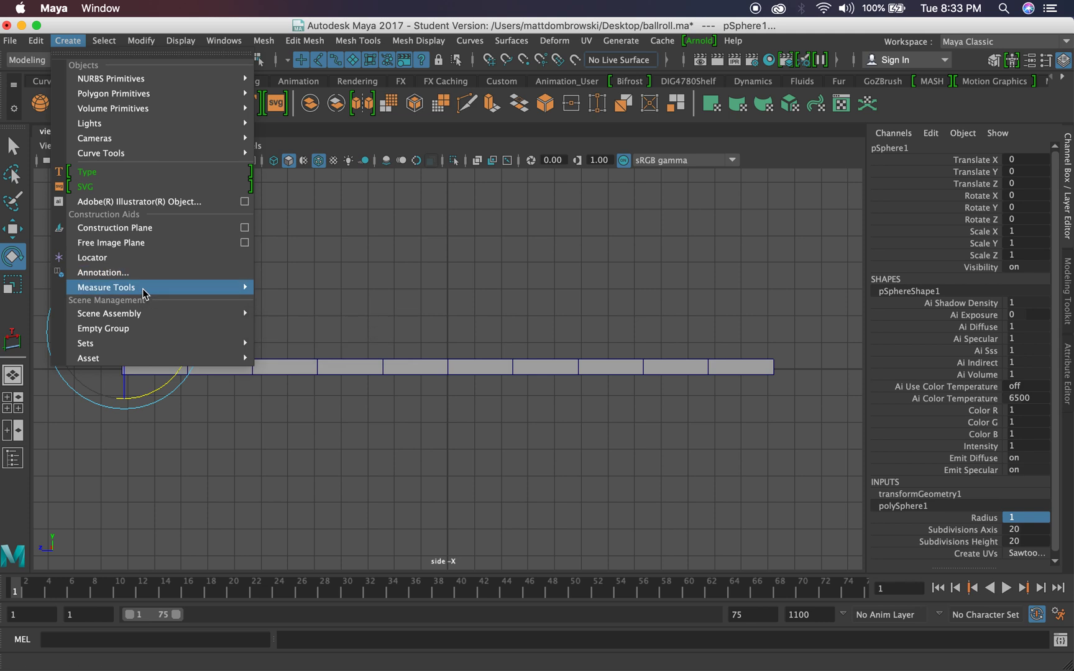
{"action": "mouse_move", "coordinate": [145, 289]}
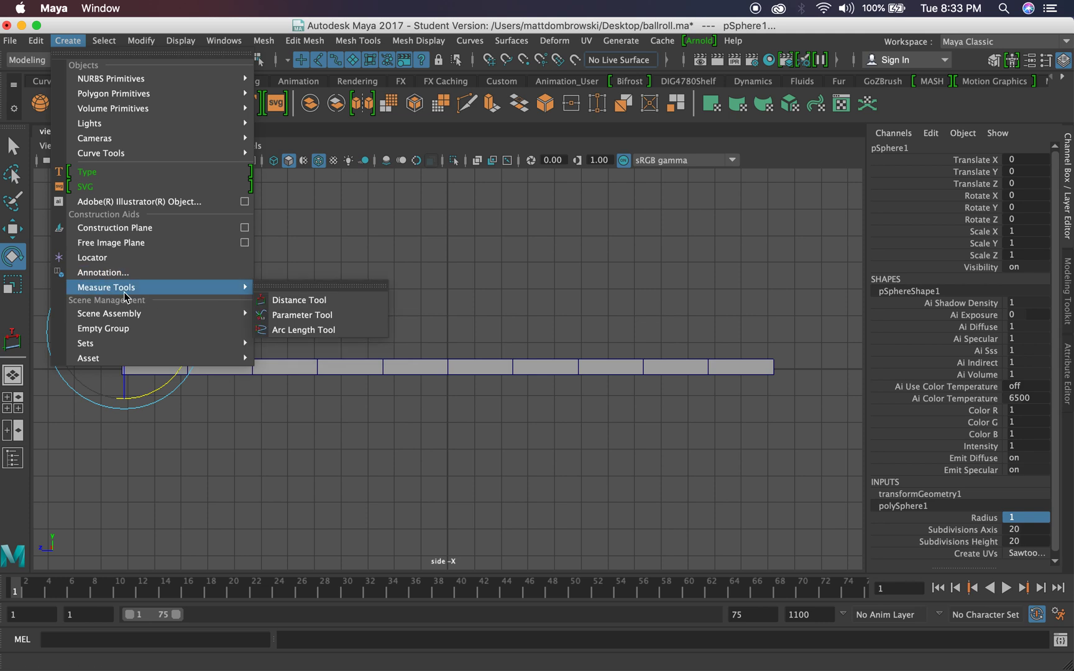
{"action": "left_click", "coordinate": [341, 301]}
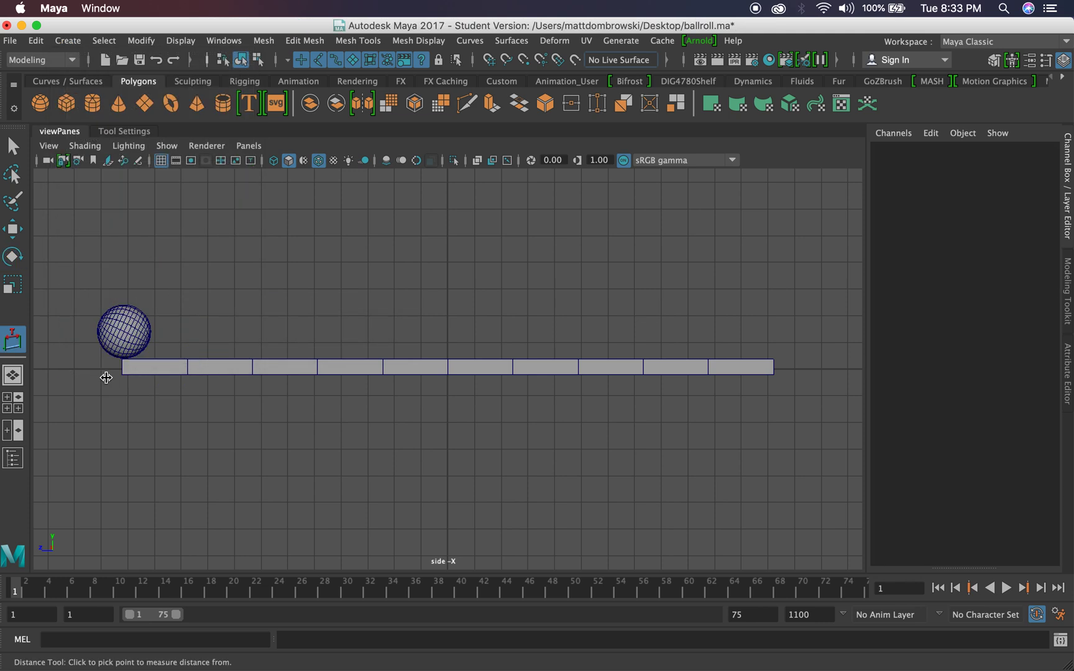
{"action": "left_click", "coordinate": [122, 372]}
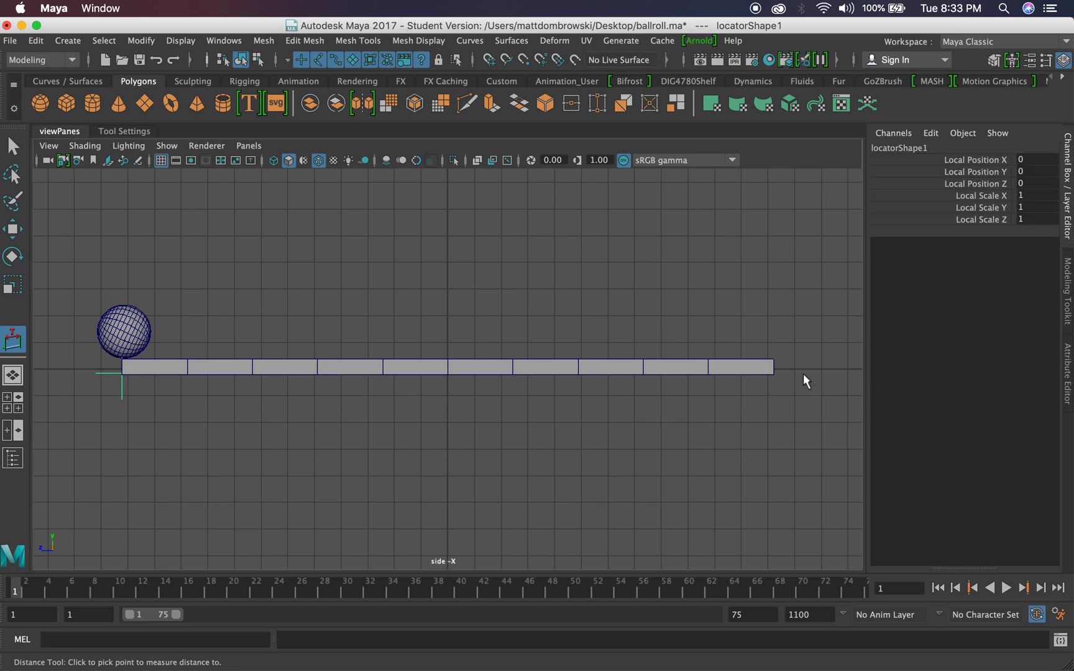
{"action": "left_click", "coordinate": [773, 368]}
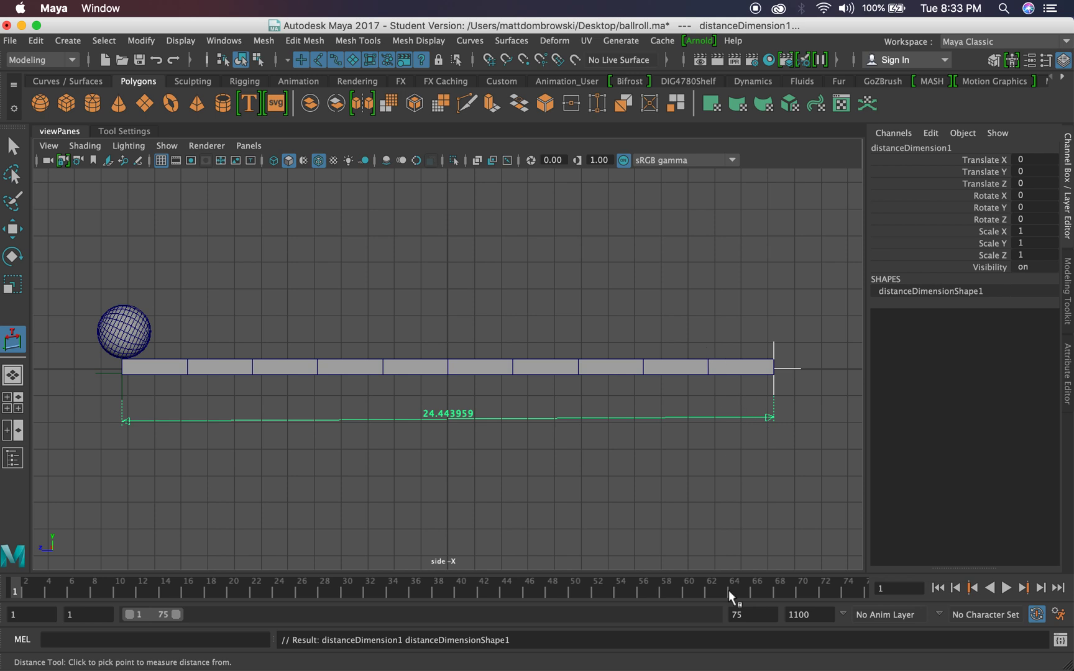
Open the system search to find an app
{"action": "mouse_move", "coordinate": [913, 665]}
{"action": "mouse_move", "coordinate": [951, 658]}
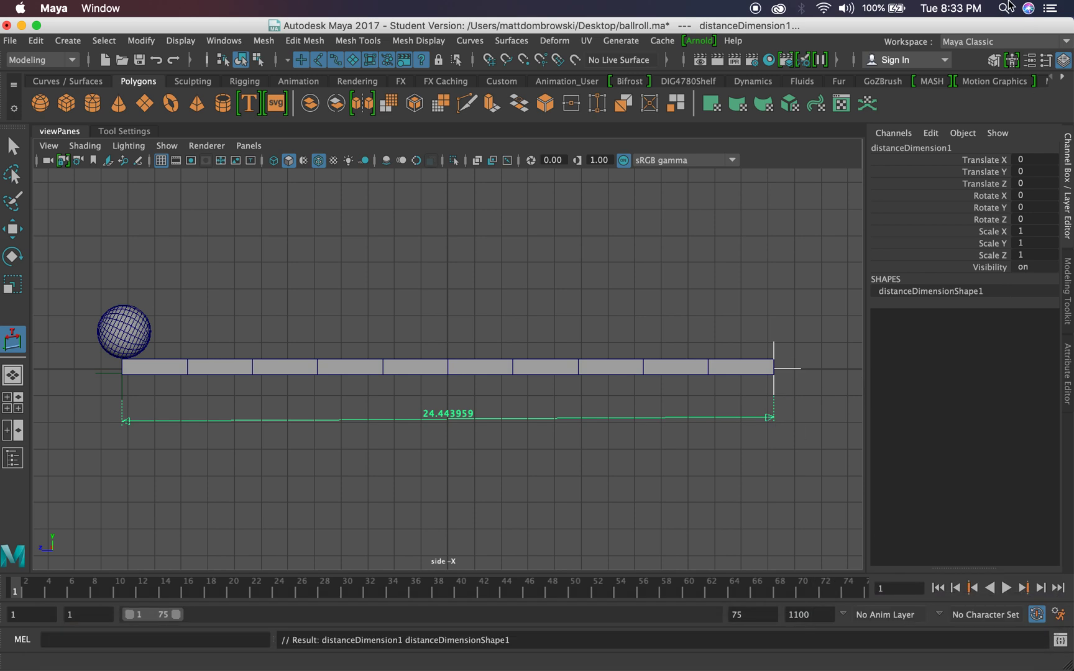
{"action": "key", "text": "super+space"}
Launch Calculator and enter the plank length 24.44, checking the 6.28 circumference in the browser
{"action": "type", "text": "calculator"}
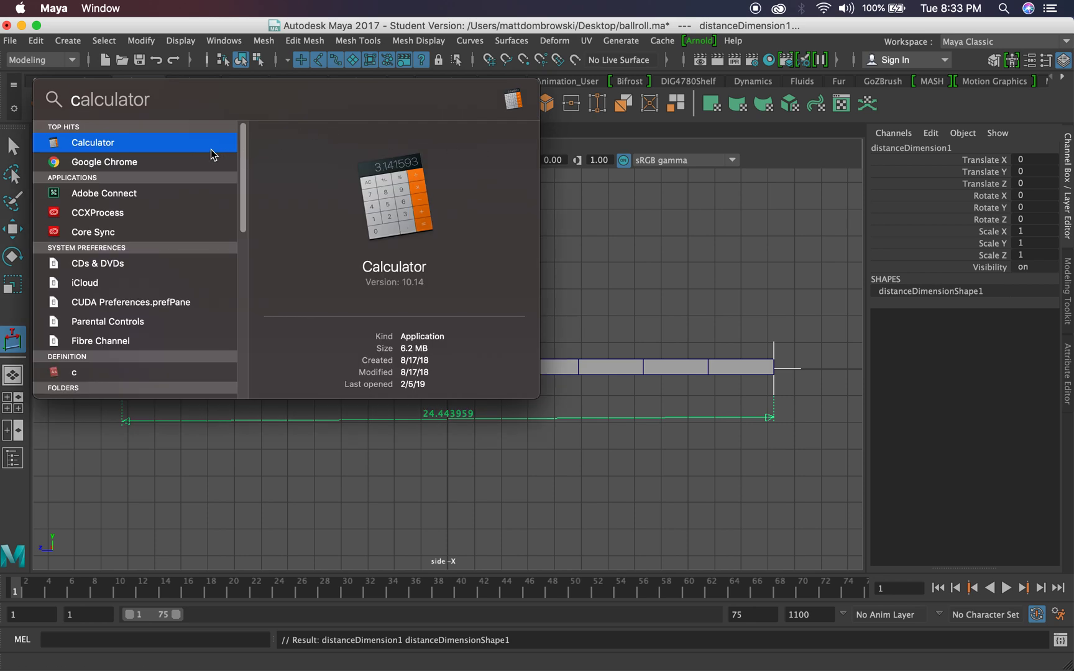
{"action": "left_click", "coordinate": [211, 147]}
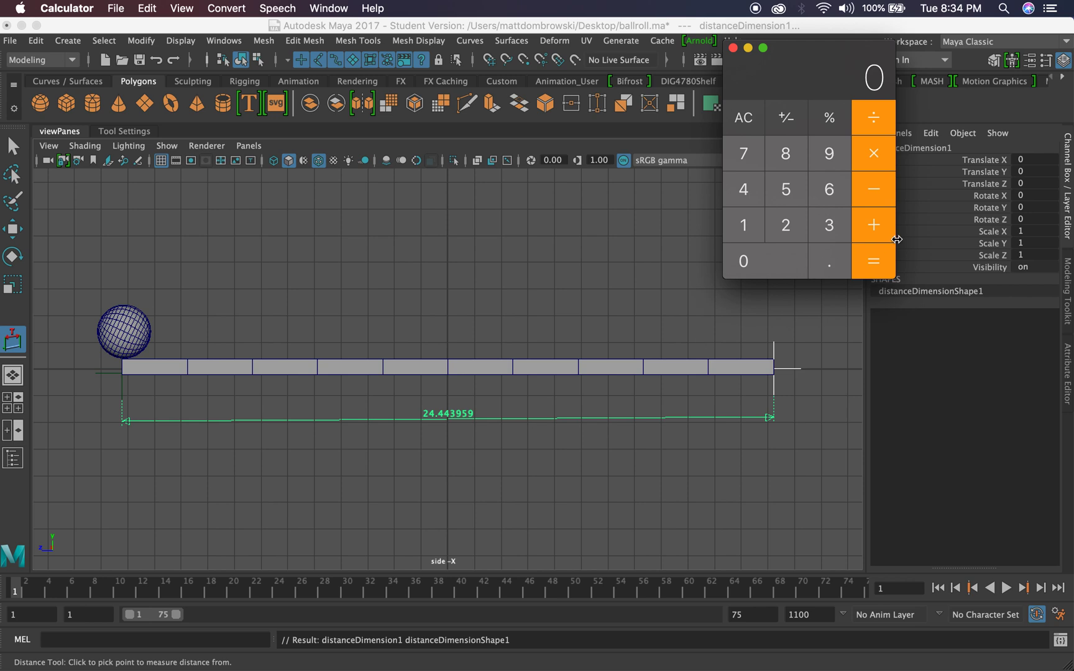
{"action": "type", "text": "24.44"}
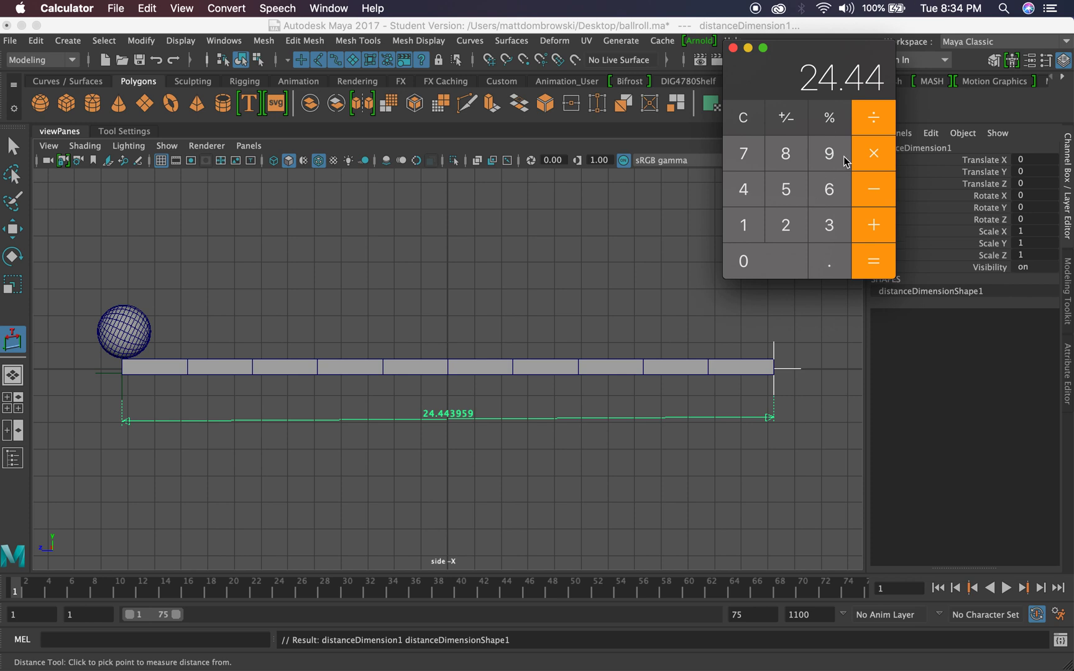
{"action": "left_click", "coordinate": [873, 124]}
{"action": "mouse_move", "coordinate": [876, 668]}
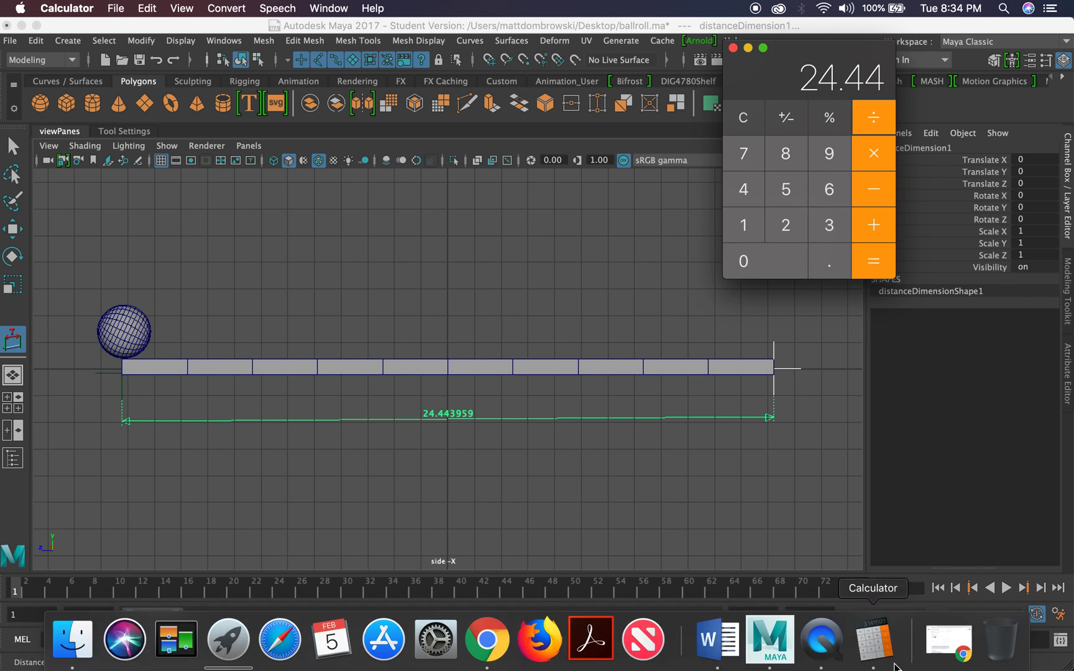
{"action": "left_click", "coordinate": [487, 640]}
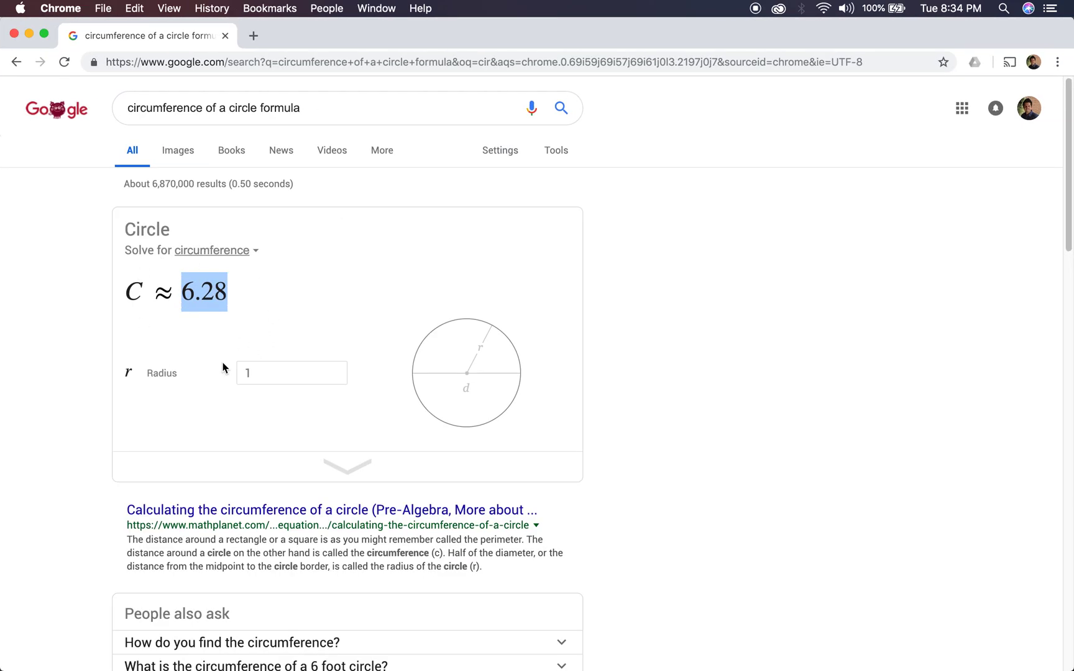
{"action": "left_click", "coordinate": [29, 34]}
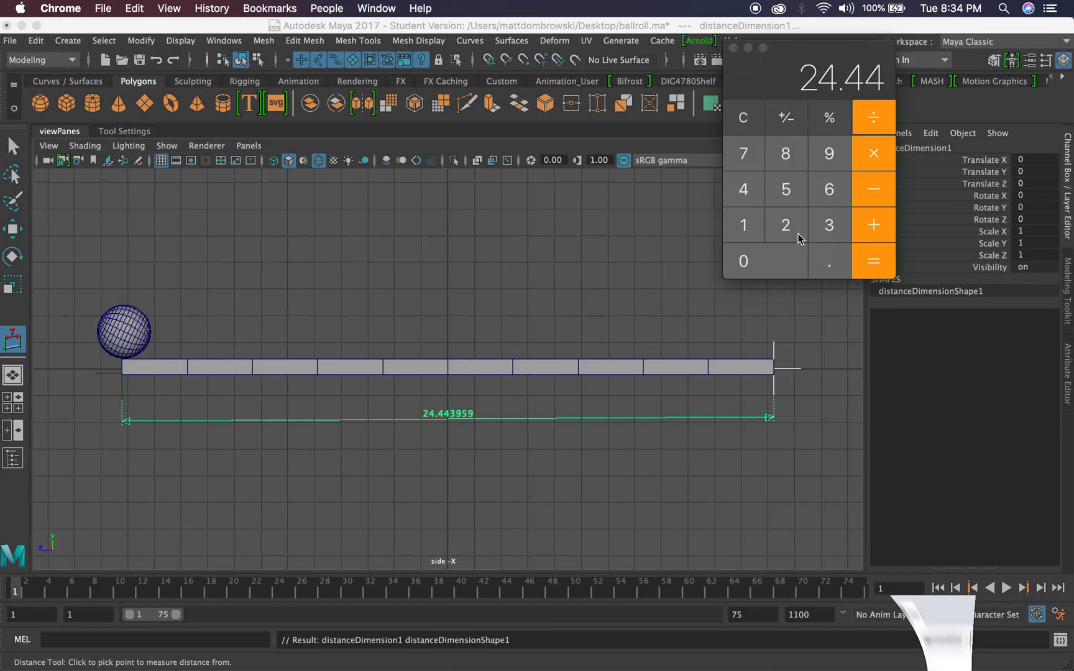
Divide 24.44 by 6.28 to get the number of rotations along the plank
{"action": "left_click", "coordinate": [874, 119]}
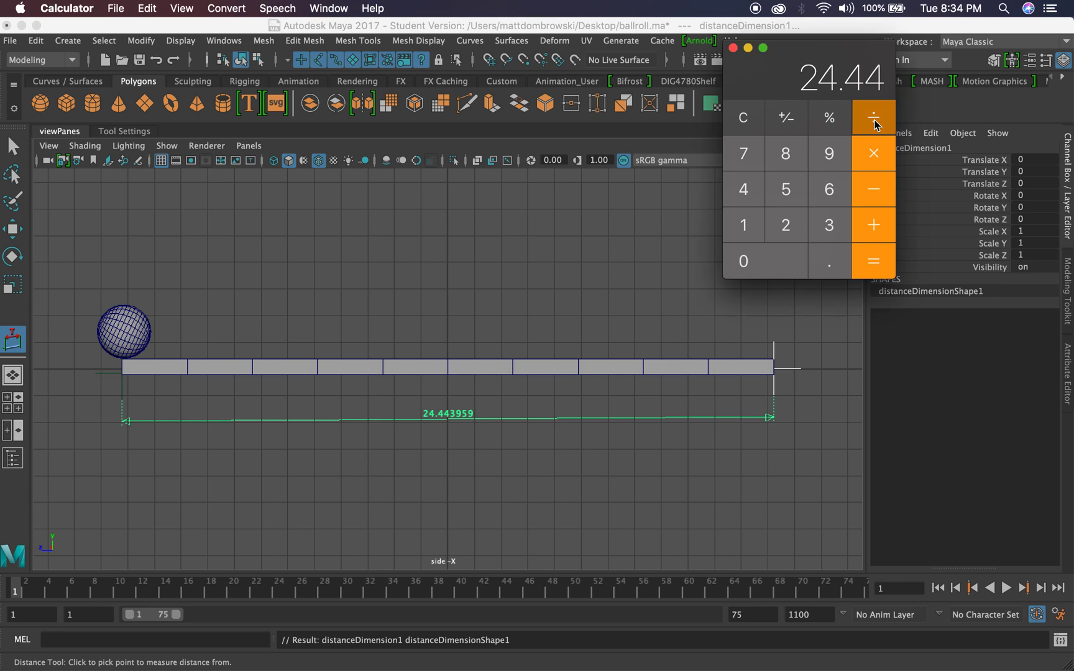
{"action": "left_click", "coordinate": [834, 189]}
{"action": "left_click", "coordinate": [830, 261]}
{"action": "left_click", "coordinate": [786, 225]}
{"action": "left_click", "coordinate": [786, 153]}
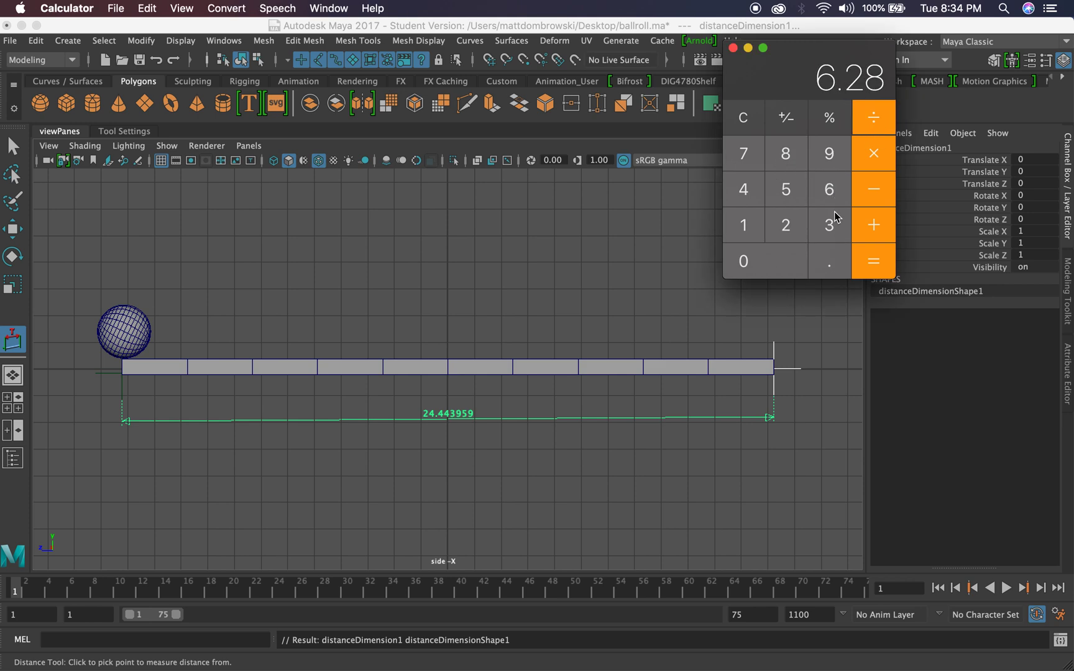
{"action": "left_click", "coordinate": [874, 264]}
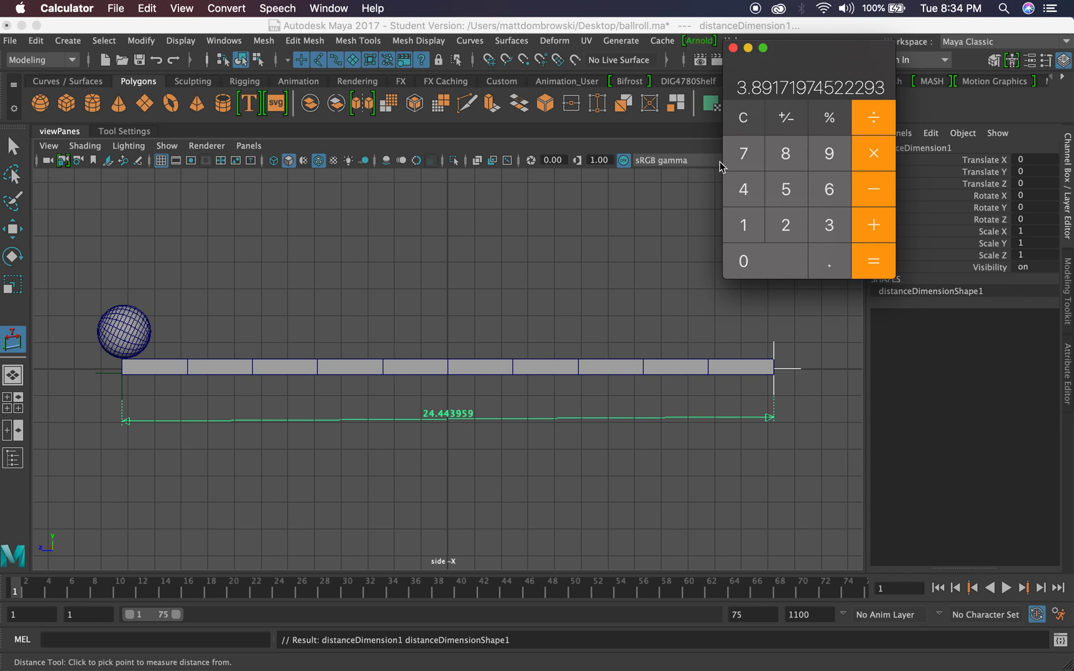
Multiply 3.89 by 360 to get 1400.4 degrees, then select Maya's Rotate X field
{"action": "left_click", "coordinate": [746, 121]}
{"action": "left_click", "coordinate": [831, 239]}
{"action": "left_click", "coordinate": [833, 252]}
{"action": "left_click", "coordinate": [787, 152]}
{"action": "left_click", "coordinate": [829, 156]}
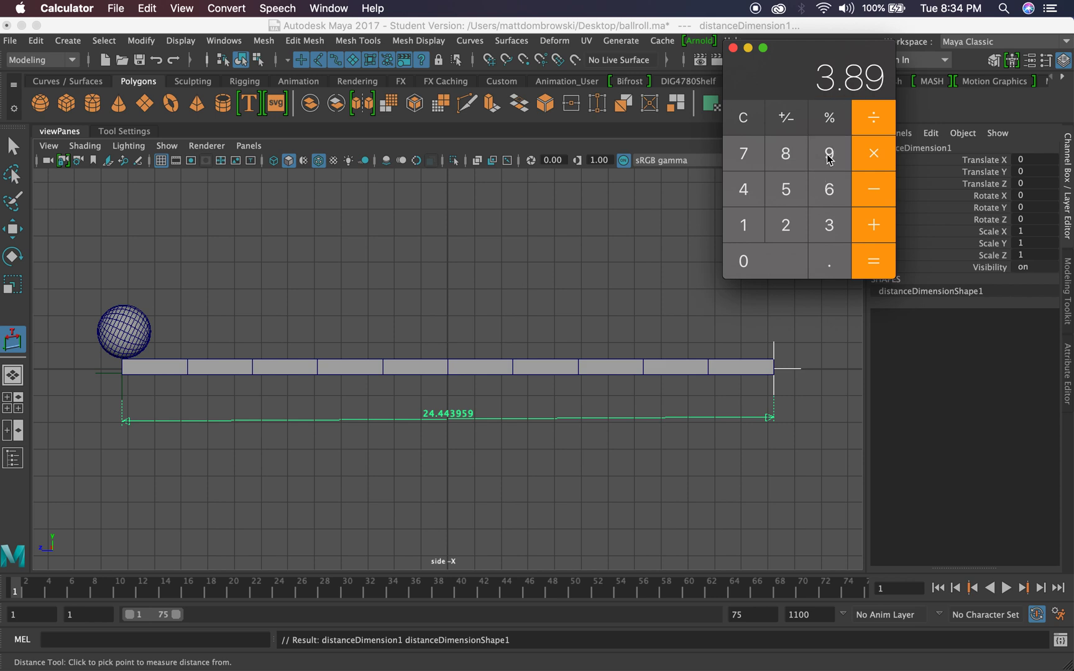
{"action": "left_click", "coordinate": [875, 152]}
{"action": "left_click", "coordinate": [830, 229]}
{"action": "left_click", "coordinate": [828, 191]}
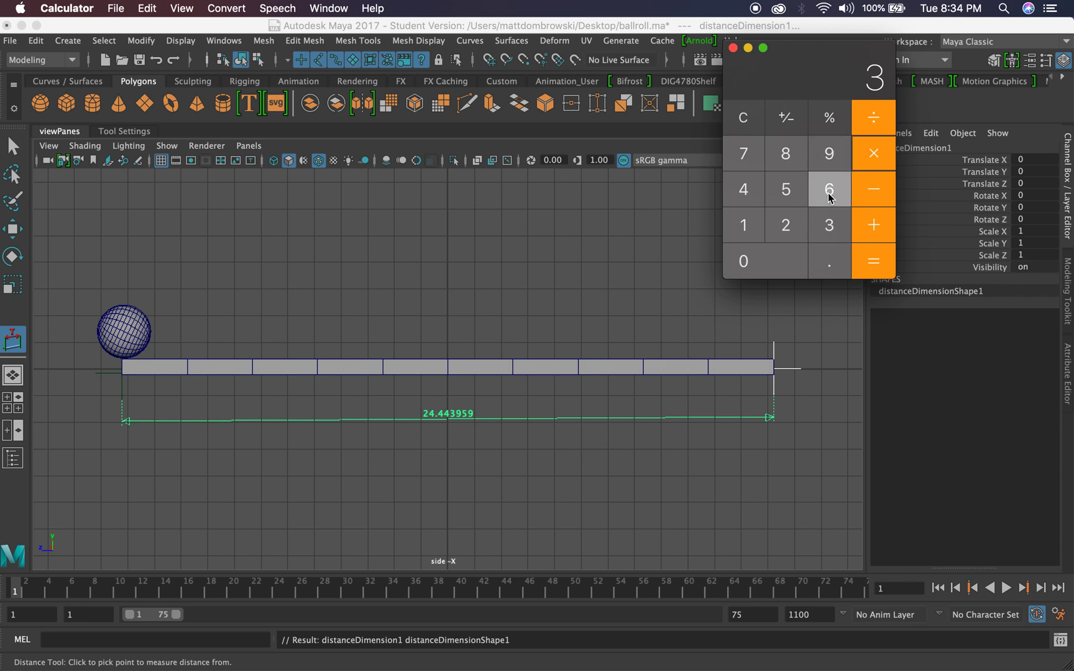
{"action": "left_click", "coordinate": [793, 255]}
{"action": "left_click", "coordinate": [874, 264]}
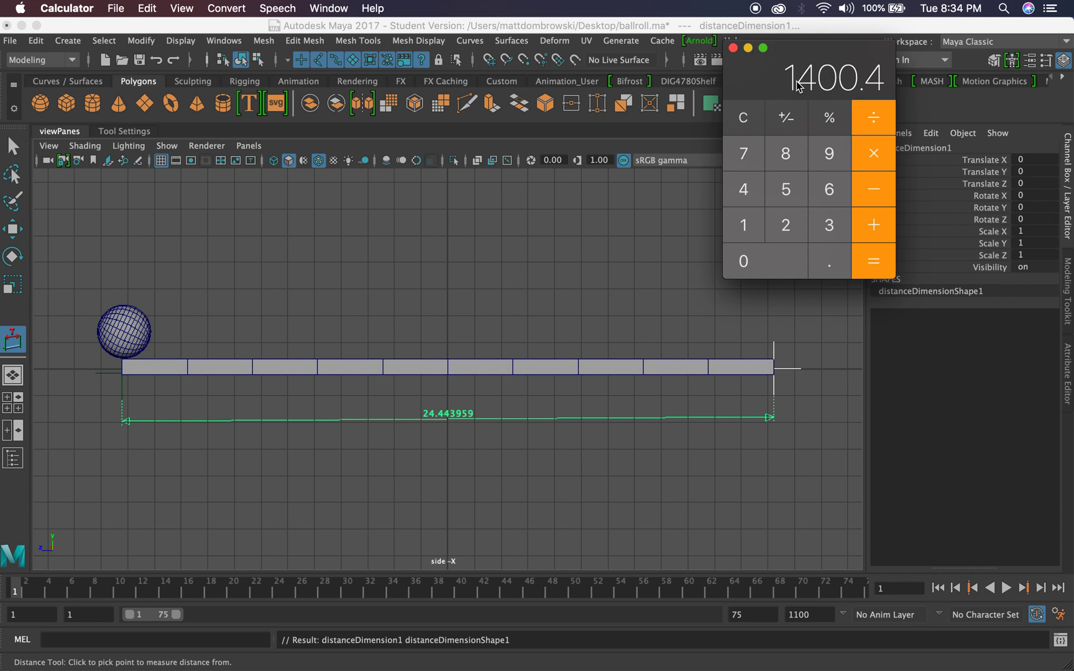
{"action": "left_click", "coordinate": [1032, 196]}
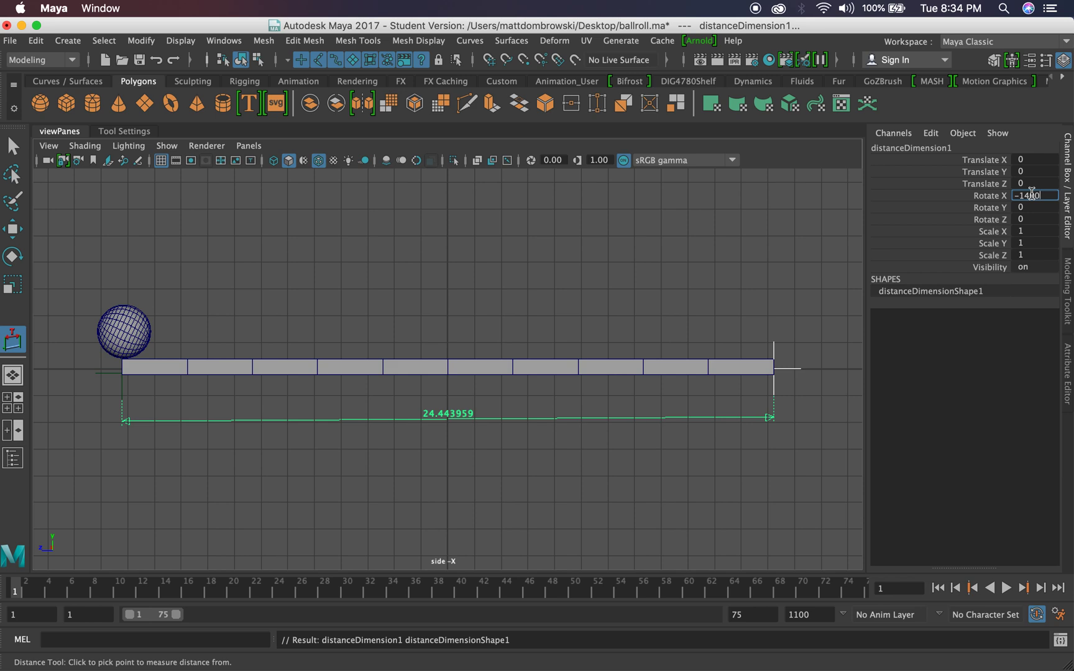
Enter -1400 in Rotate X, then undo it and a stray distance point
{"action": "type", "text": "-1400"}
{"action": "key", "text": "Return"}
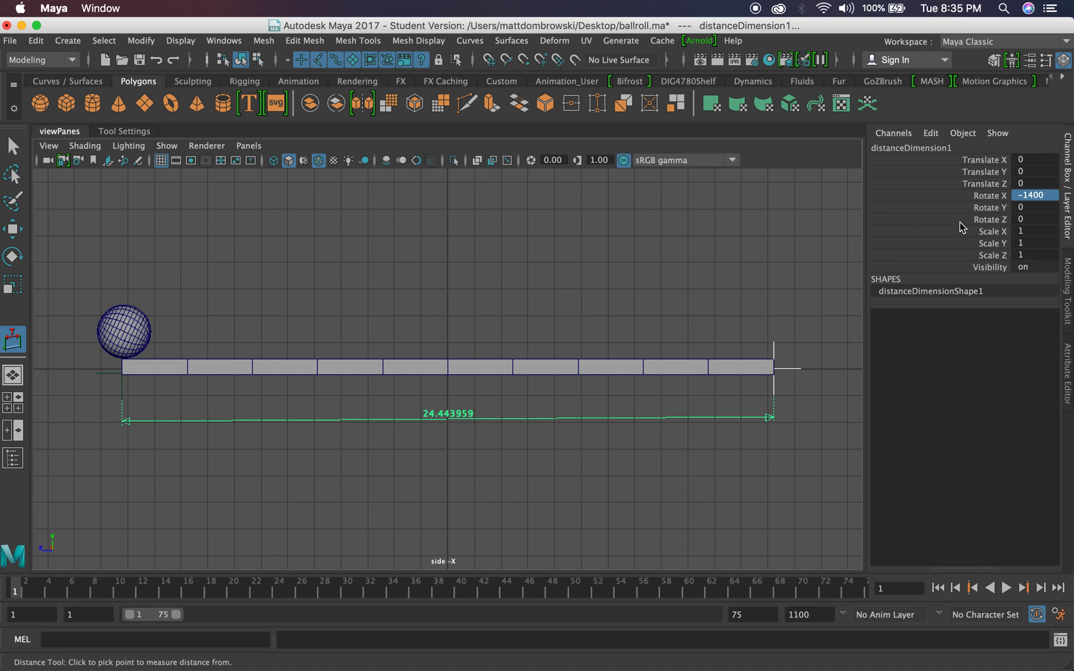
{"action": "key", "text": "super+z"}
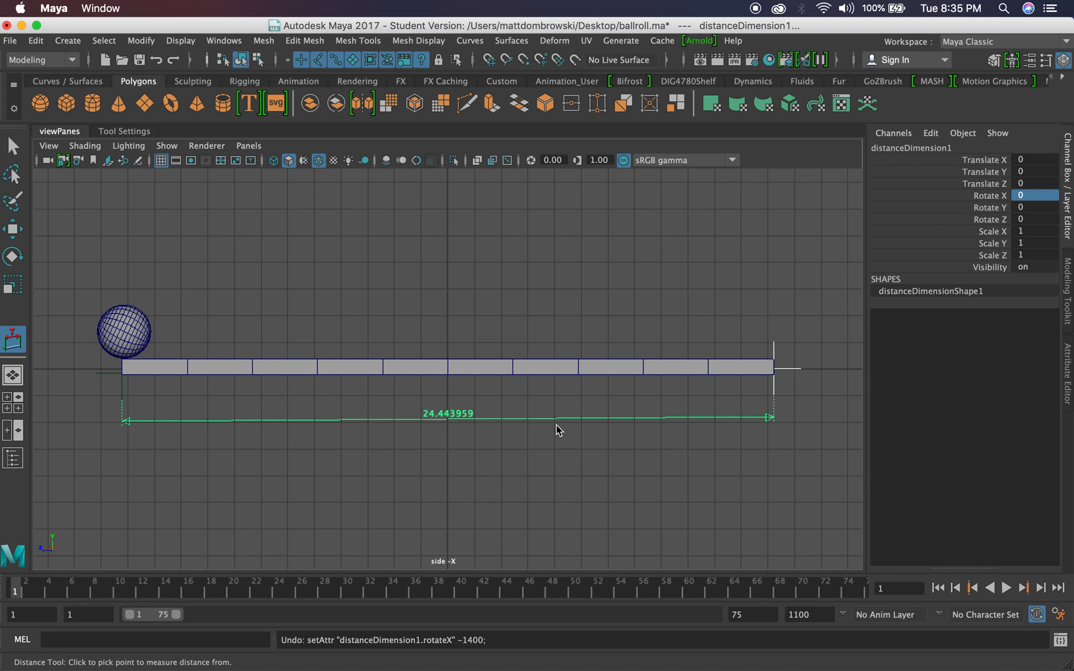
{"action": "left_click", "coordinate": [117, 335]}
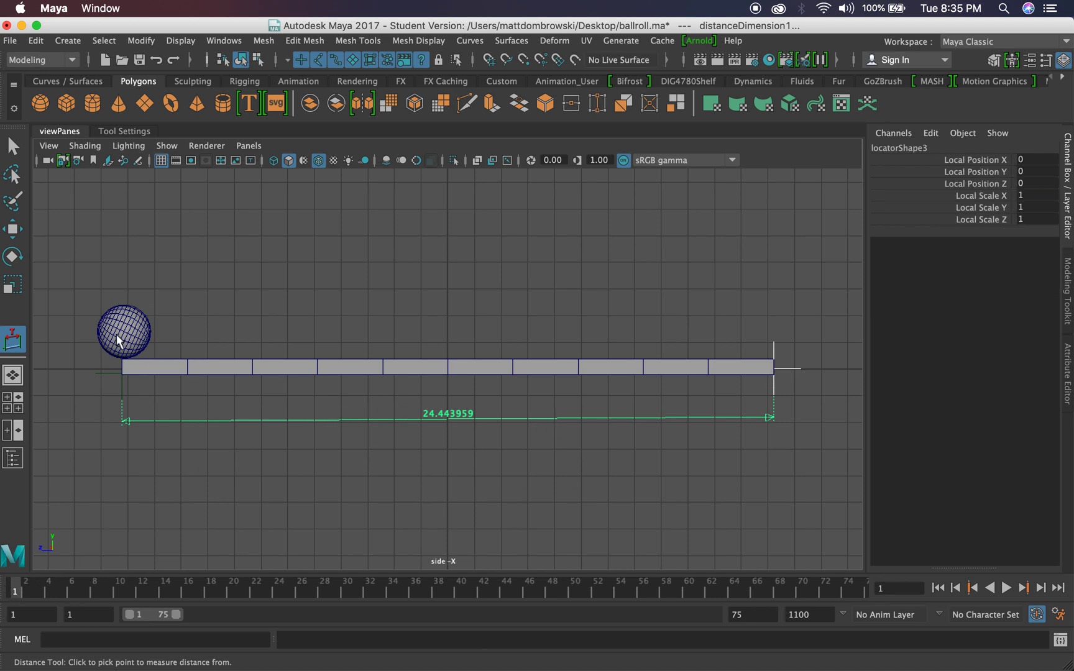
{"action": "key", "text": "q"}
{"action": "key", "text": "super+z"}
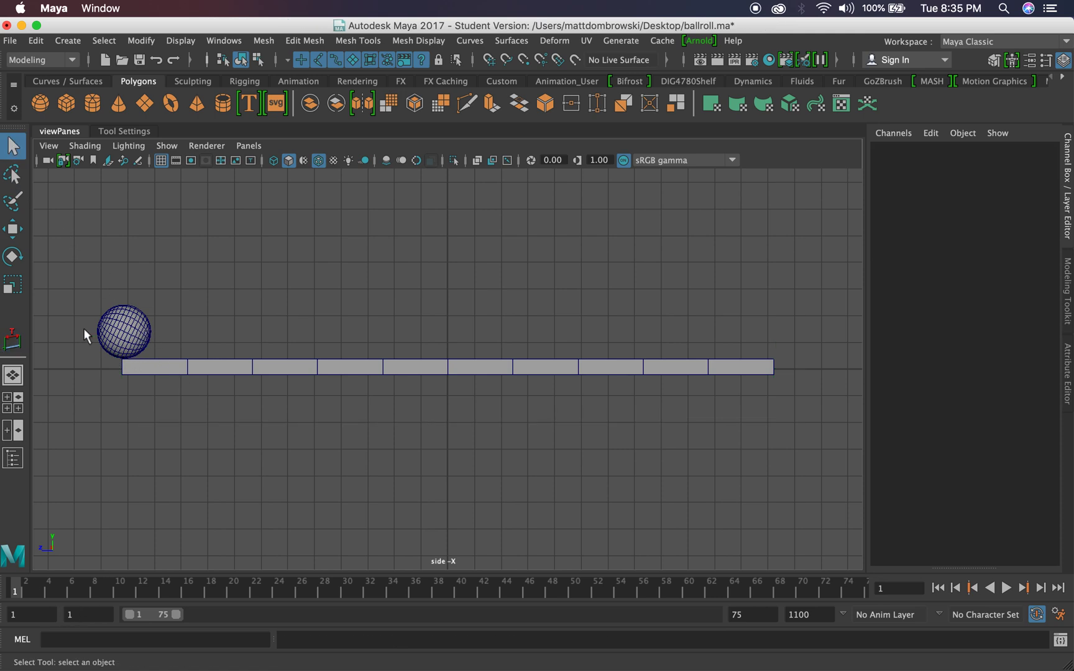
Key the ball at frame 1 and again at the plank's right end on frame 75
{"action": "left_click", "coordinate": [119, 345]}
{"action": "key", "text": "s"}
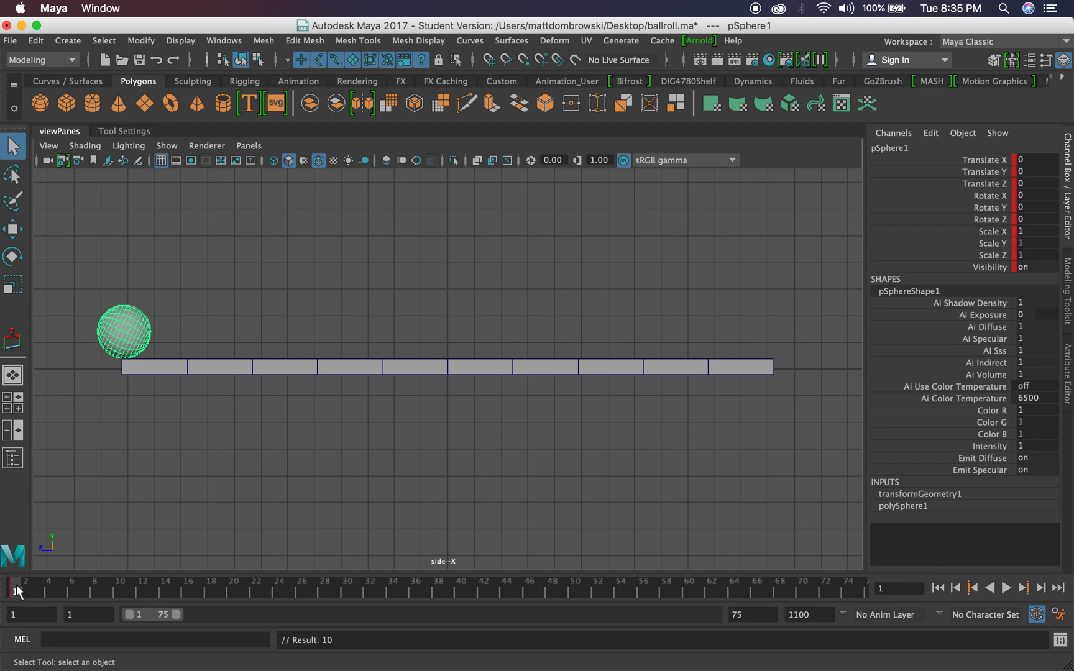
{"action": "key", "text": "alt+v"}
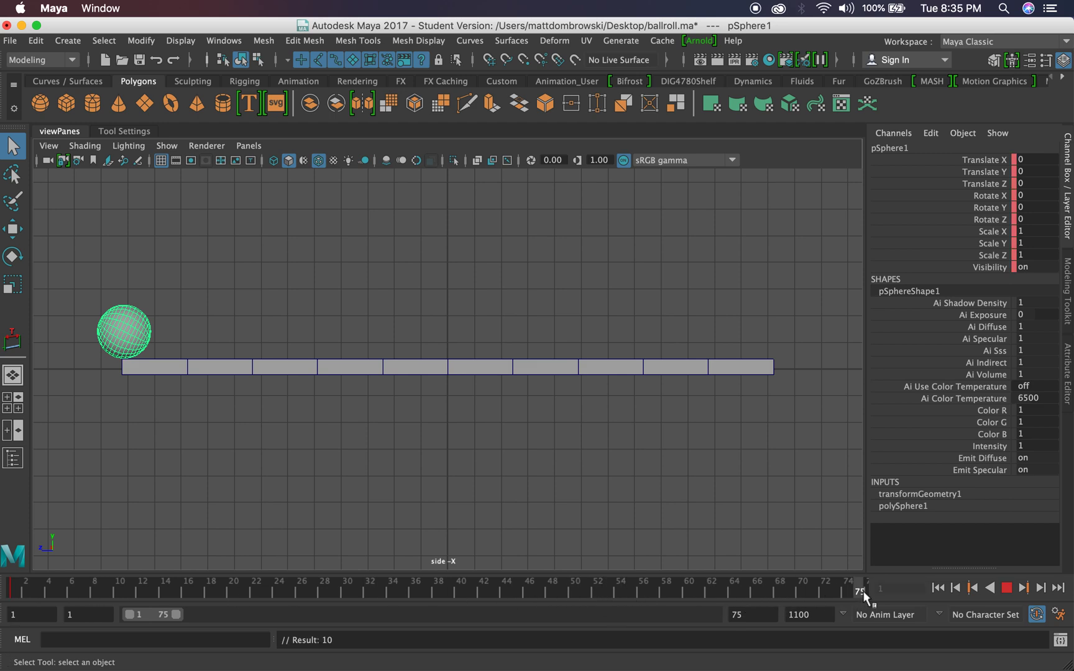
{"action": "left_click", "coordinate": [863, 594]}
{"action": "key", "text": "w"}
{"action": "left_click_drag", "start_coordinate": [68, 324], "coordinate": [719, 324]}
{"action": "key", "text": "s"}
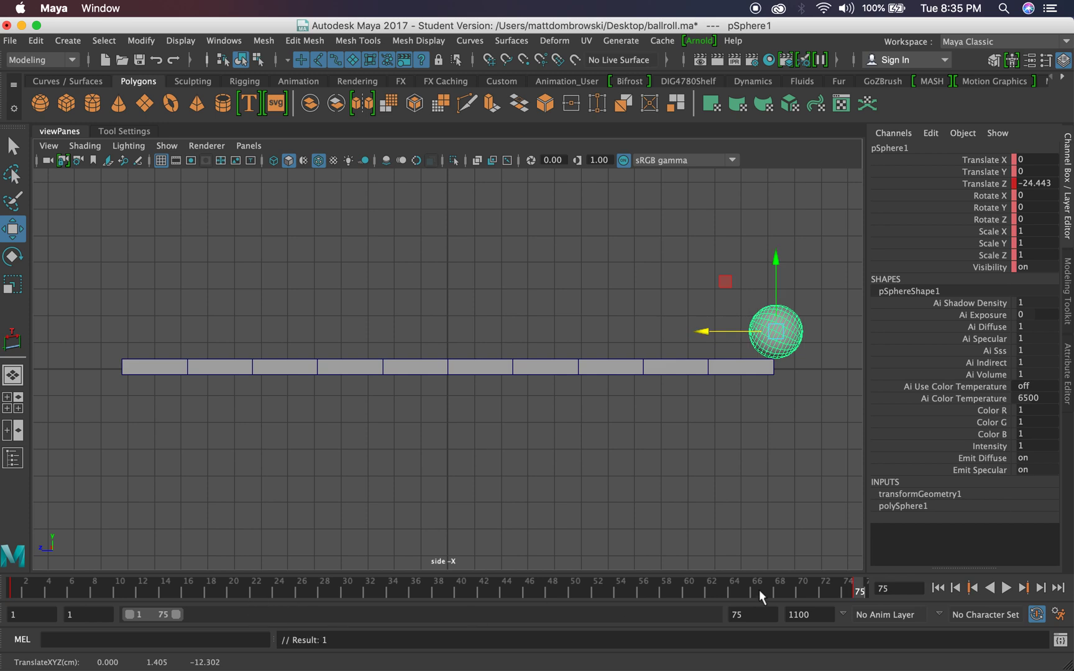
{"action": "left_click", "coordinate": [15, 587]}
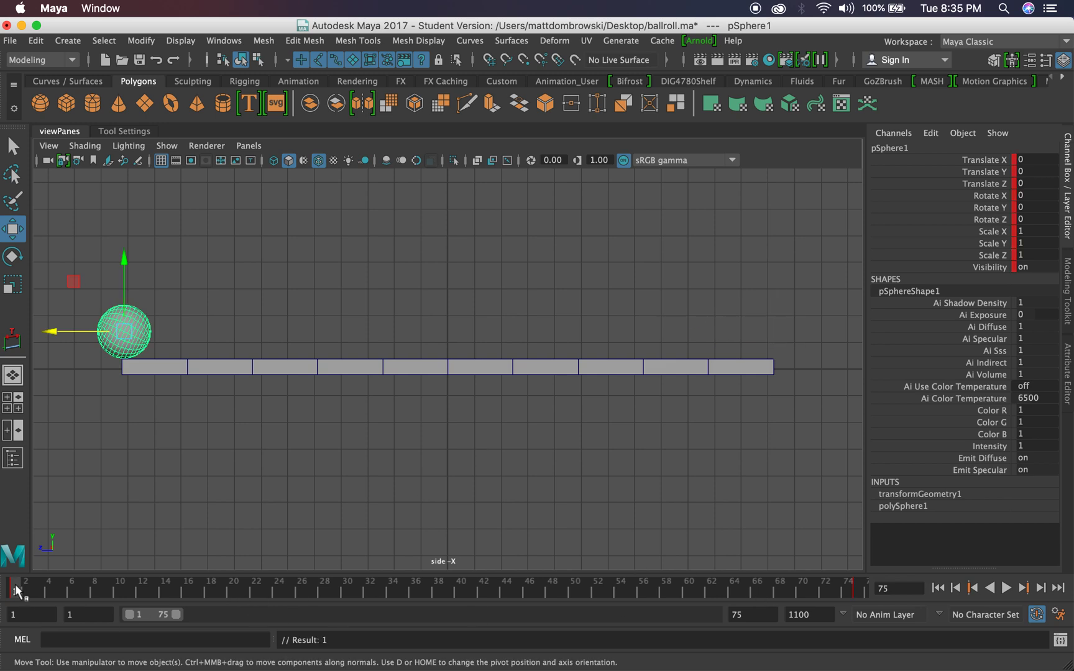
Key Rotate X at 0 on frame 1 and at -1400 on frame 75
{"action": "key", "text": "e"}
{"action": "left_click", "coordinate": [982, 195]}
{"action": "right_click", "coordinate": [979, 198]}
{"action": "left_click", "coordinate": [973, 224]}
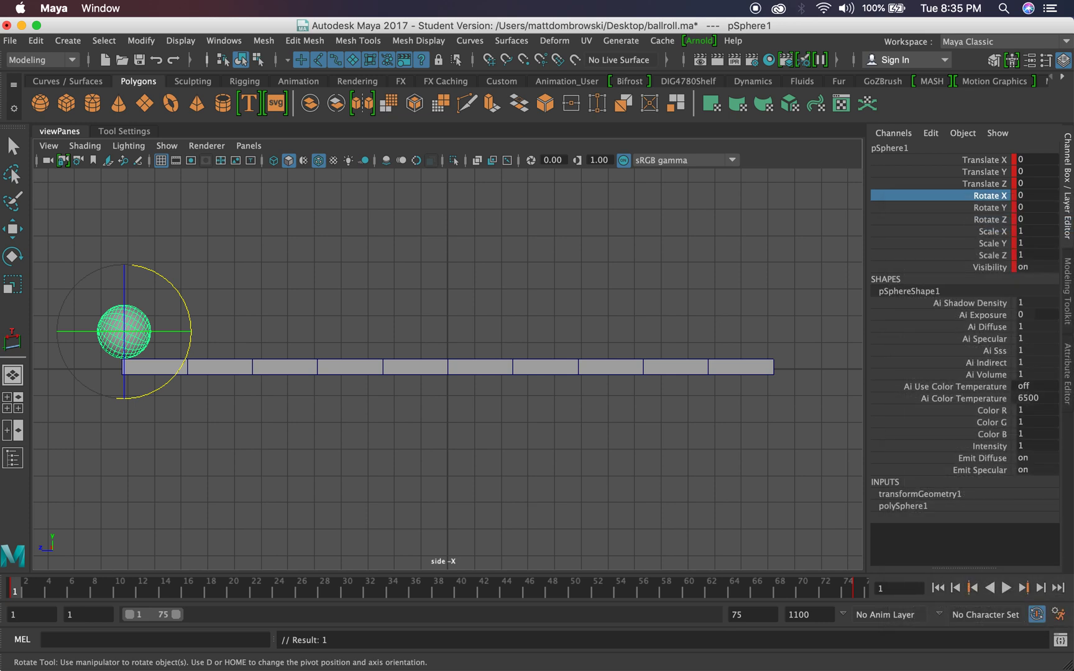
{"action": "key", "text": "alt+v"}
{"action": "key", "text": "alt+v"}
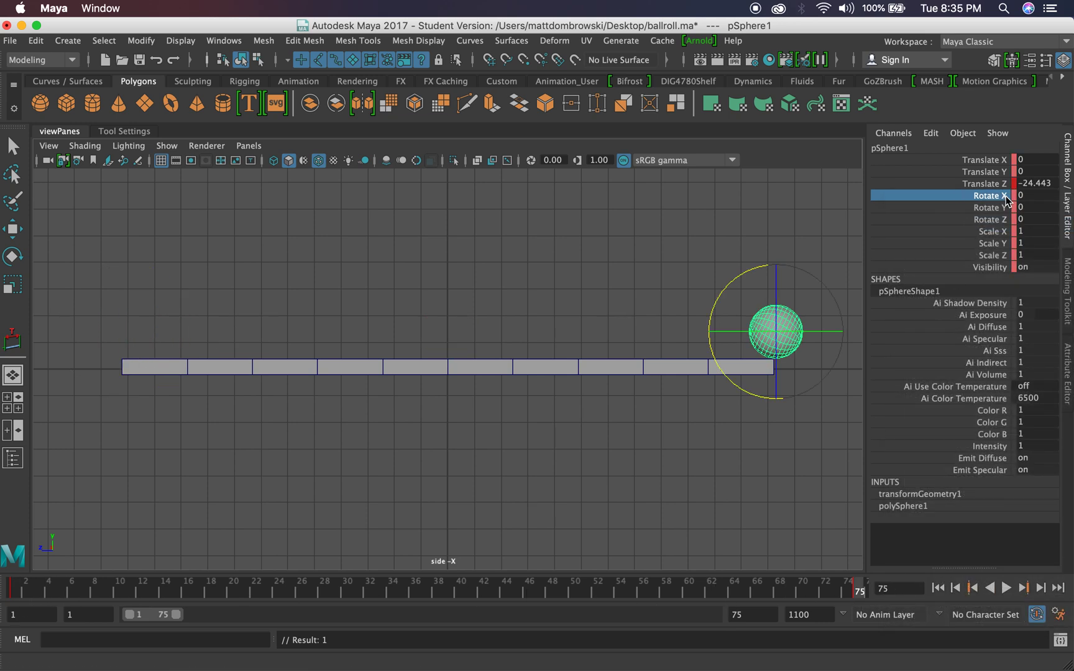
{"action": "double_click", "coordinate": [1030, 196]}
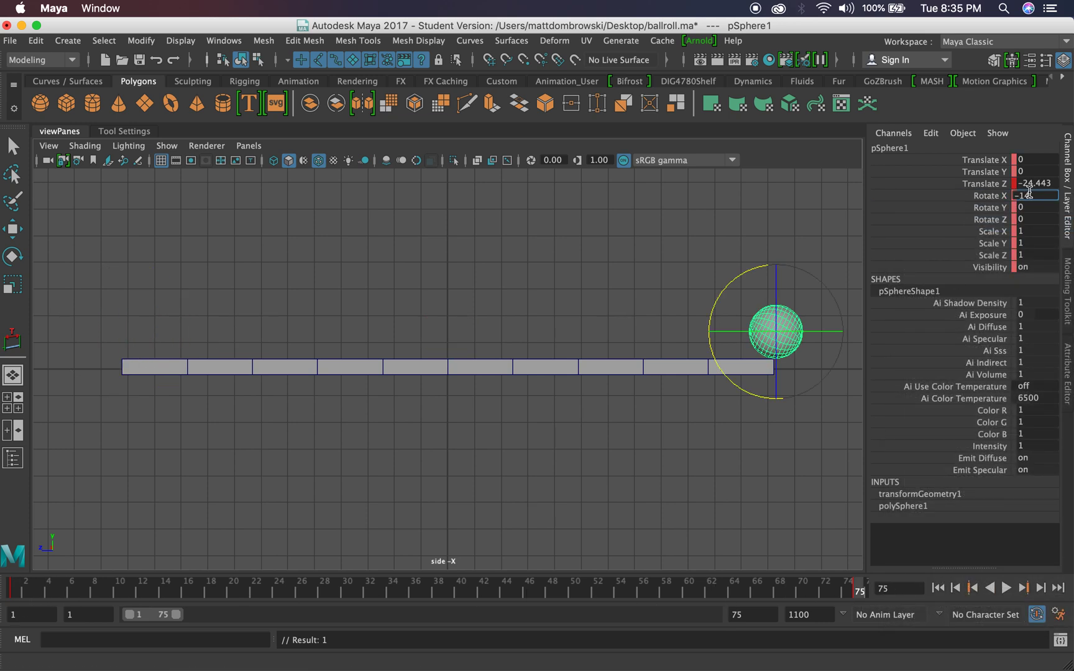
{"action": "key", "text": "Return"}
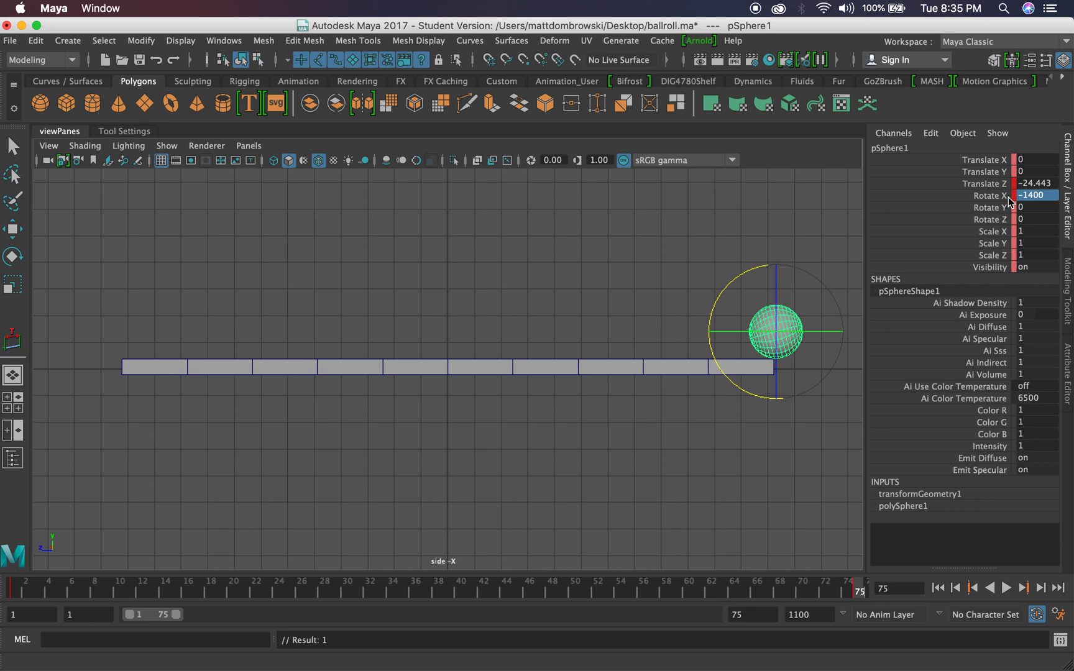
{"action": "right_click", "coordinate": [1008, 197]}
{"action": "left_click", "coordinate": [981, 224]}
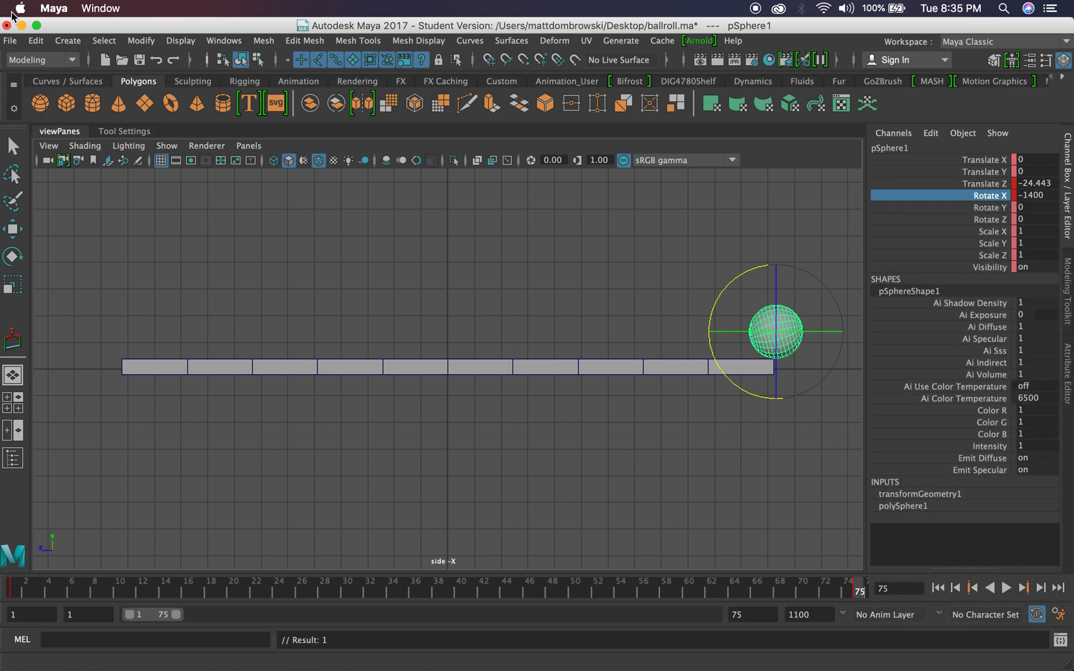
{"action": "left_click", "coordinate": [37, 41]}
Delete the ball's static channels via Delete All by Type, then scrub from frame 1
{"action": "mouse_move", "coordinate": [149, 232]}
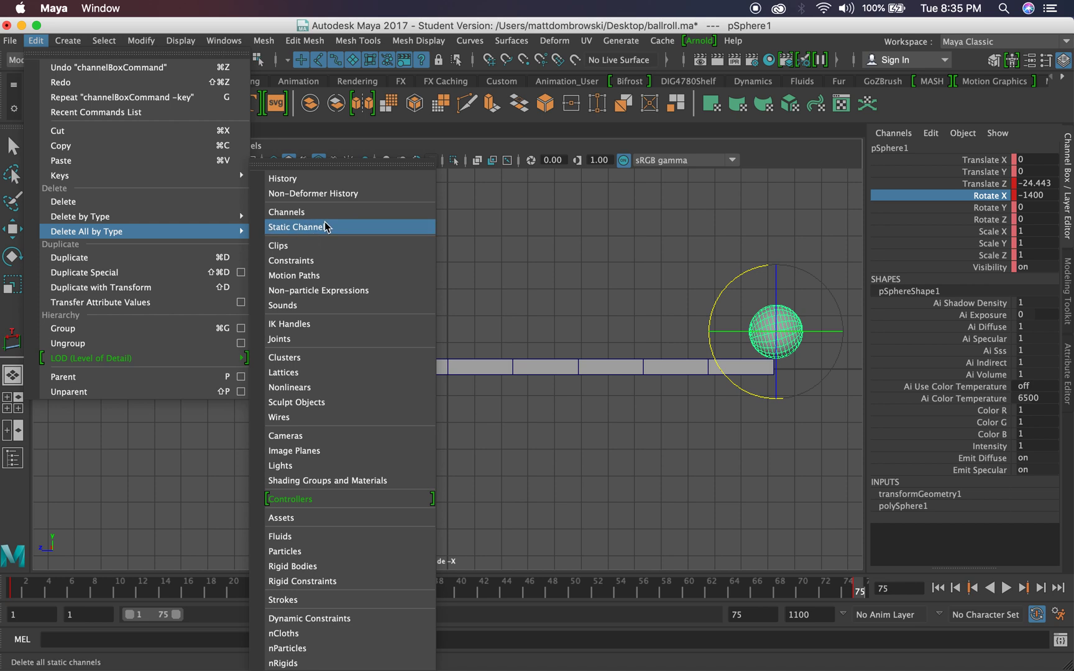
{"action": "left_click", "coordinate": [325, 226]}
{"action": "left_click", "coordinate": [22, 593]}
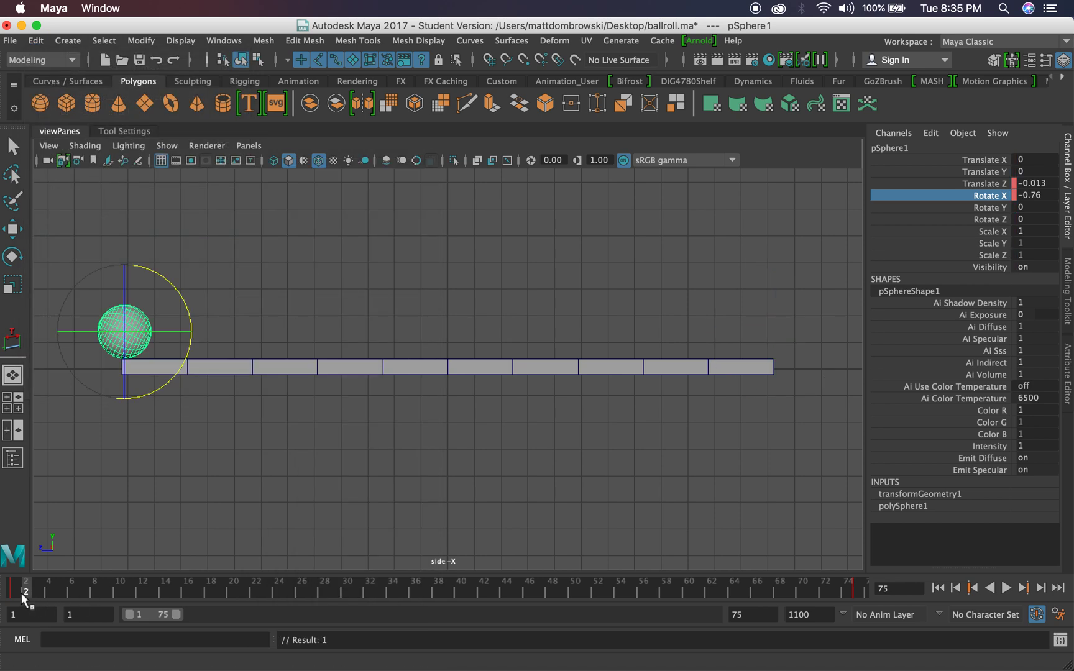
{"action": "mouse_move", "coordinate": [21, 593]}
{"action": "left_mouse_down"}
{"action": "mouse_move", "coordinate": [197, 587]}
{"action": "mouse_move", "coordinate": [14, 591]}
{"action": "left_mouse_up"}
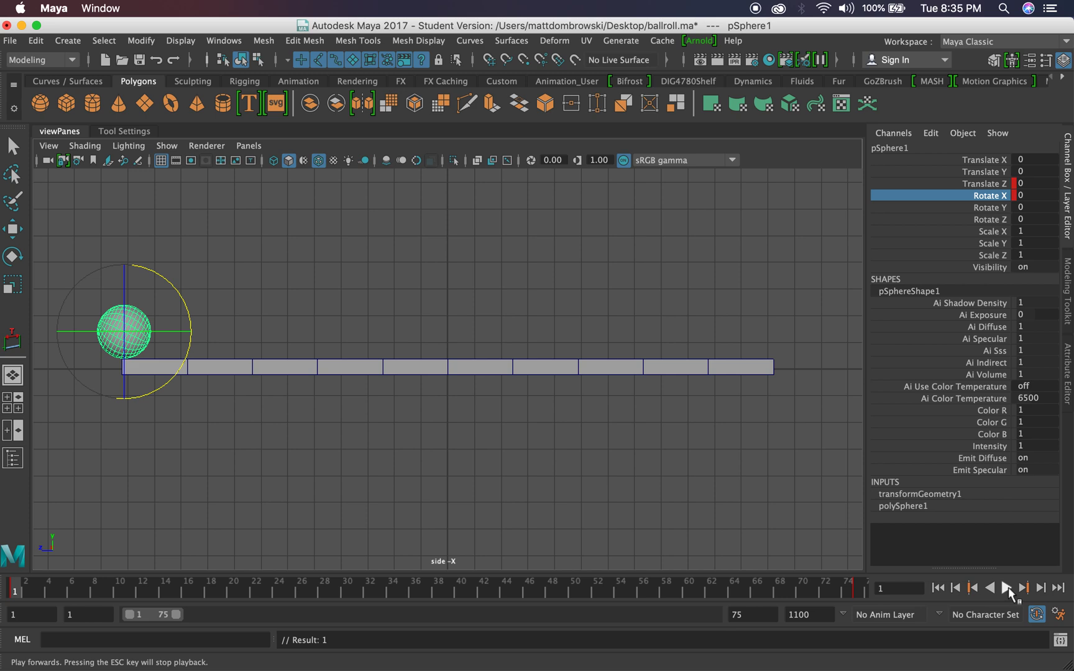
Play back the roll, check it near frame 73, and begin editing Rotate X
{"action": "left_click", "coordinate": [1007, 588]}
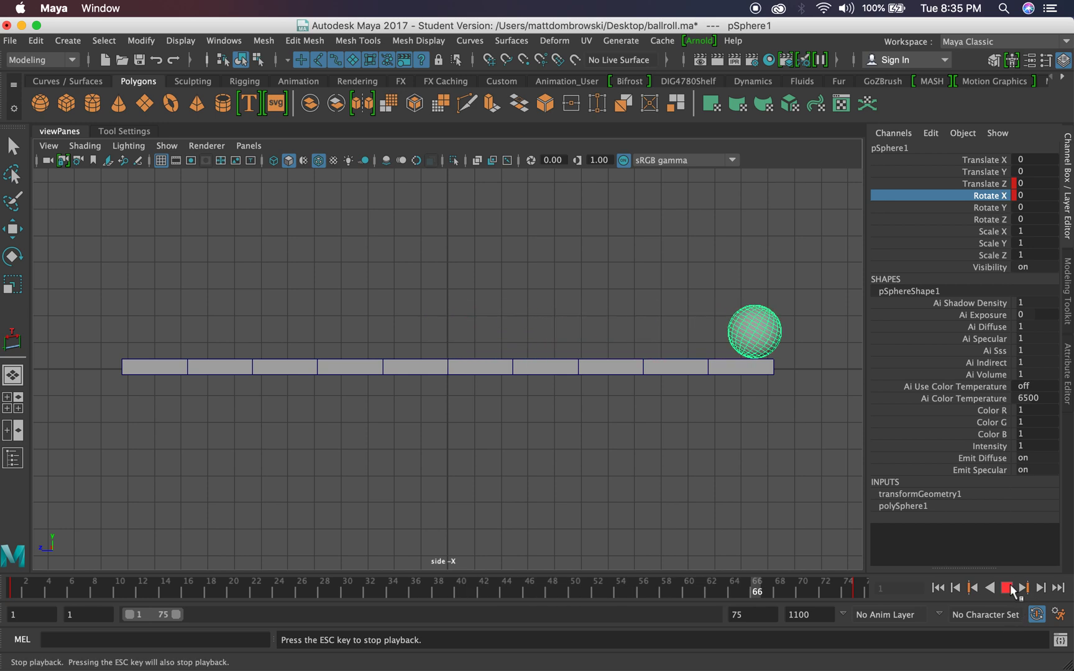
{"action": "left_click", "coordinate": [1013, 591]}
{"action": "left_click_drag", "start_coordinate": [229, 582], "coordinate": [884, 568]}
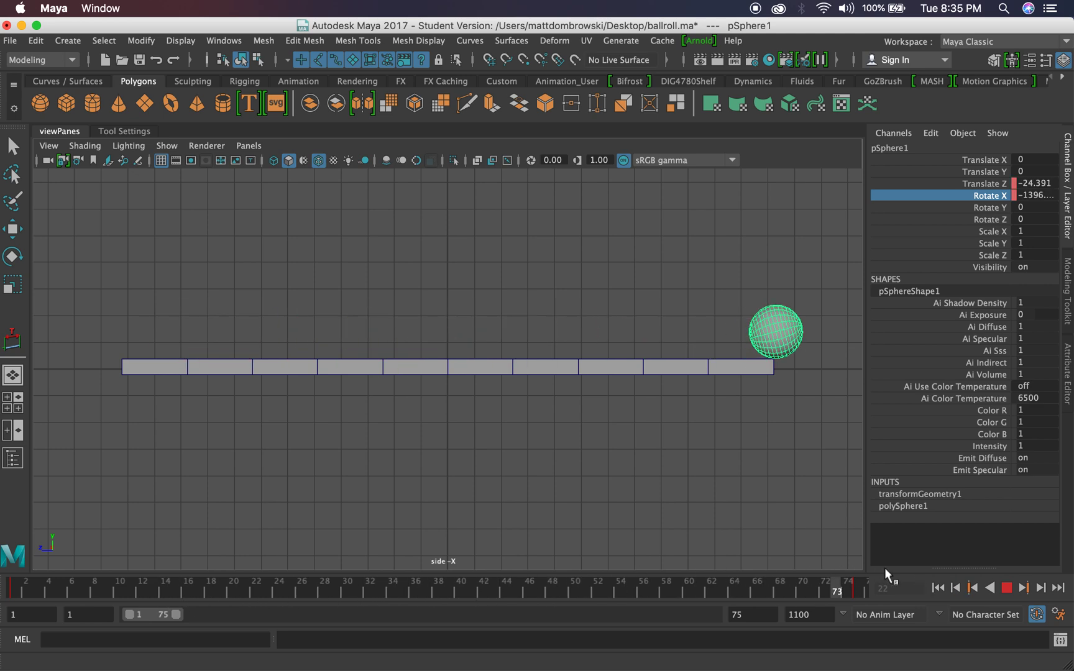
{"action": "double_click", "coordinate": [1025, 196]}
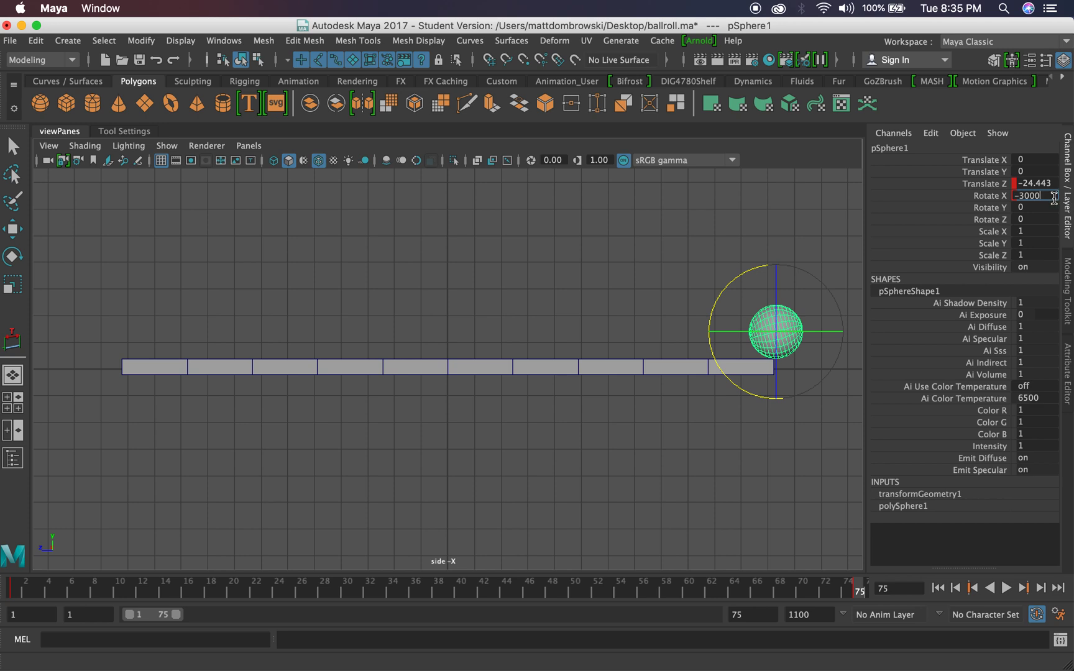
{"action": "key", "text": "Return"}
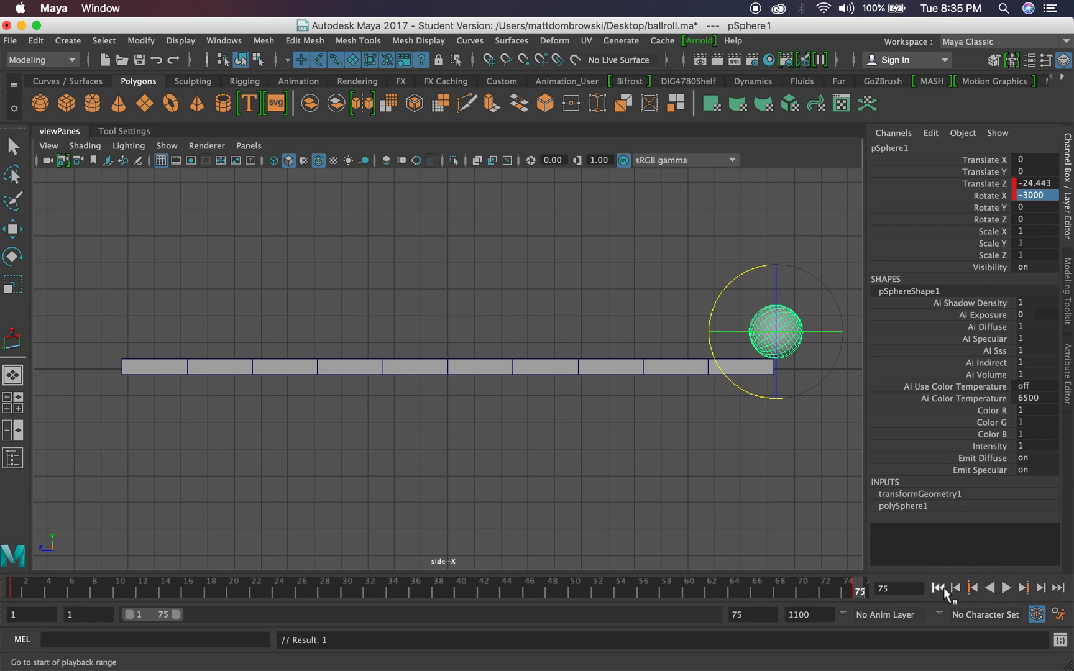
{"action": "left_click", "coordinate": [973, 588]}
{"action": "left_click", "coordinate": [1005, 588]}
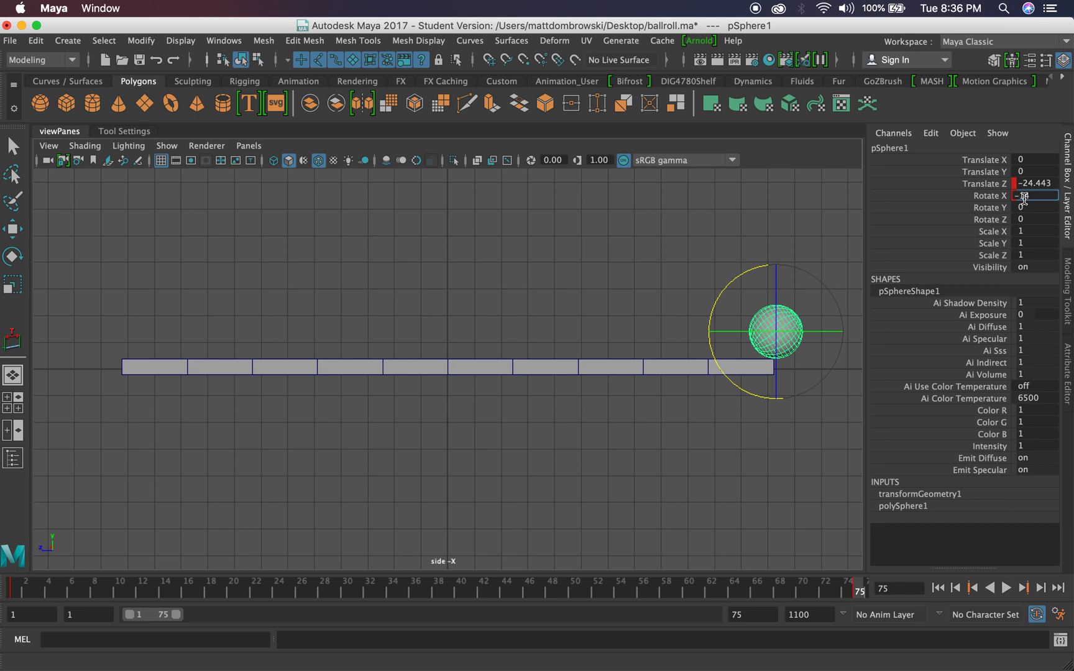
{"action": "type", "text": "0"}
{"action": "key", "text": "Return"}
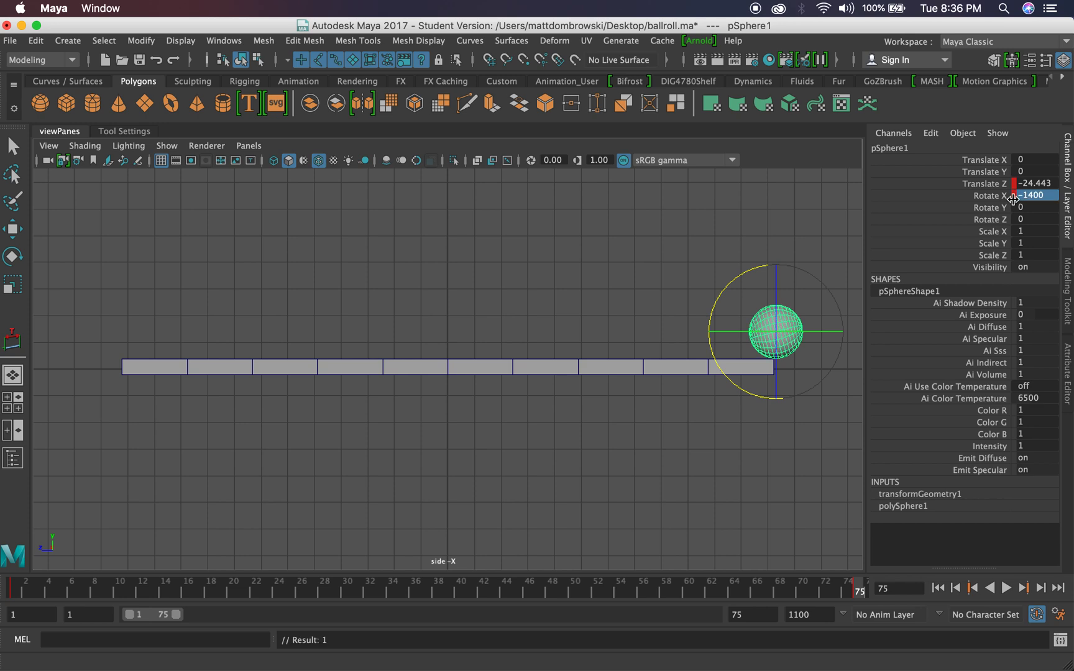
{"action": "left_click", "coordinate": [995, 195]}
{"action": "right_click", "coordinate": [978, 194]}
{"action": "left_click", "coordinate": [976, 227]}
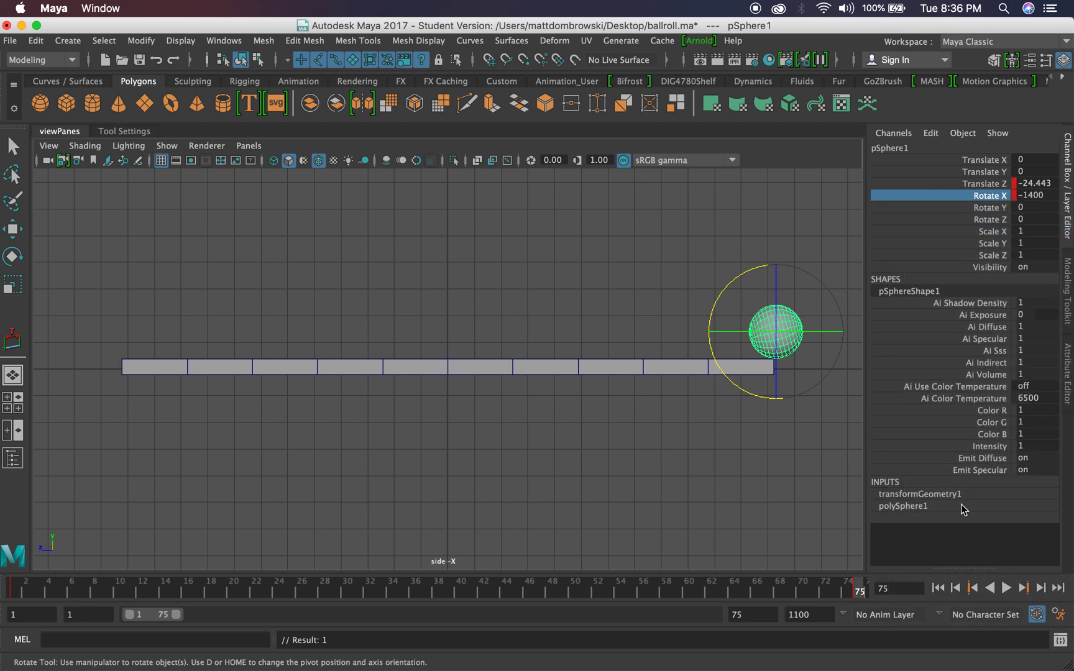
{"action": "left_click", "coordinate": [1006, 588]}
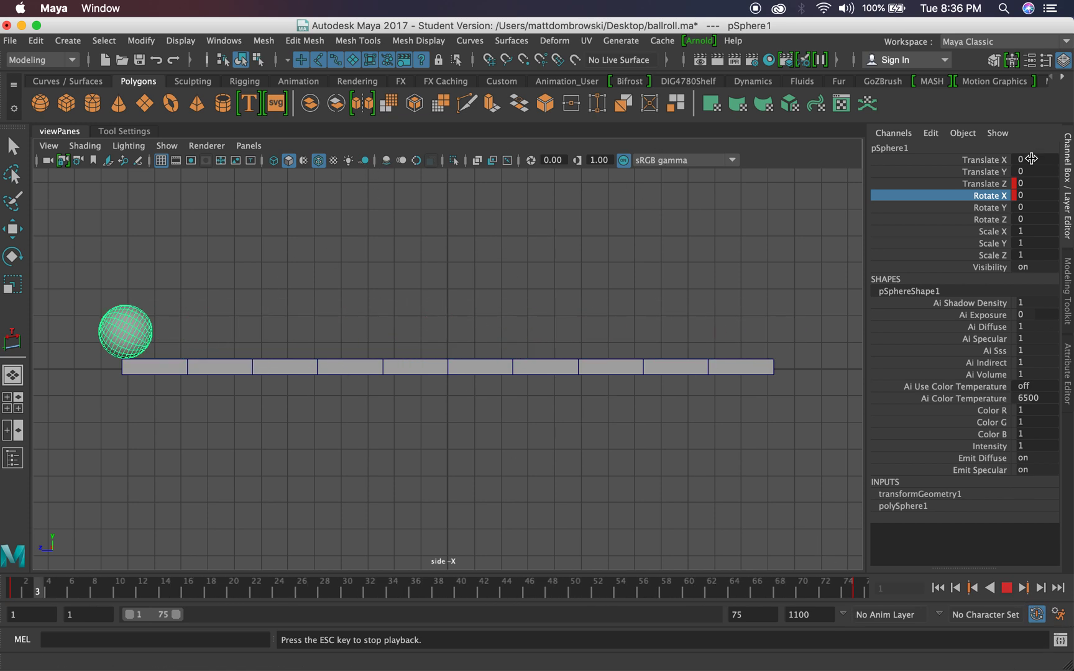
{"action": "left_click", "coordinate": [1008, 588]}
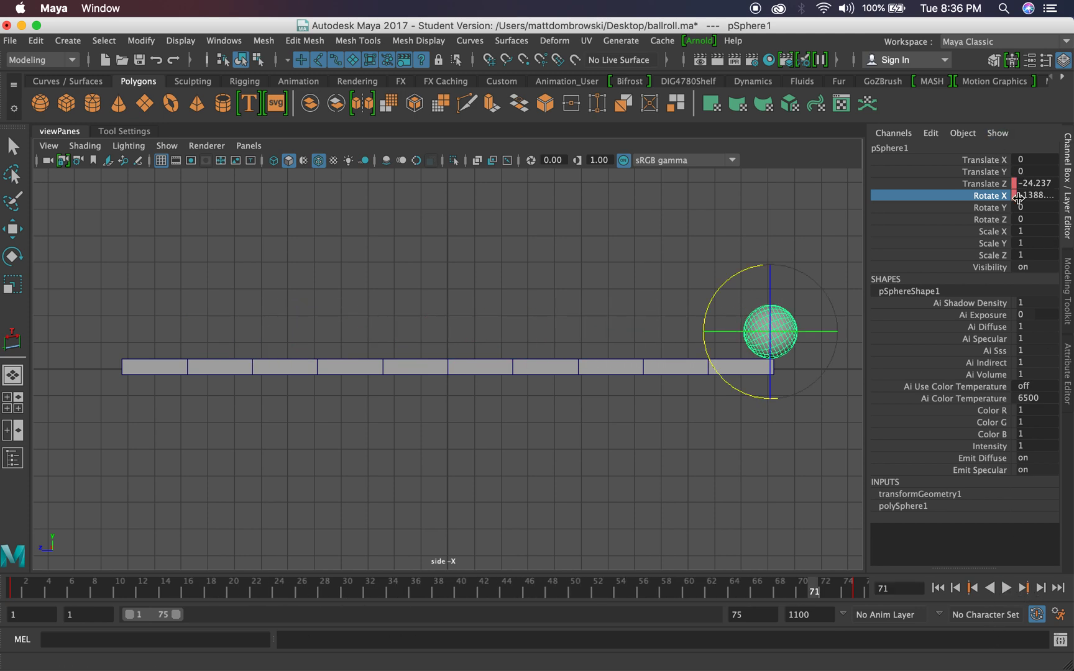